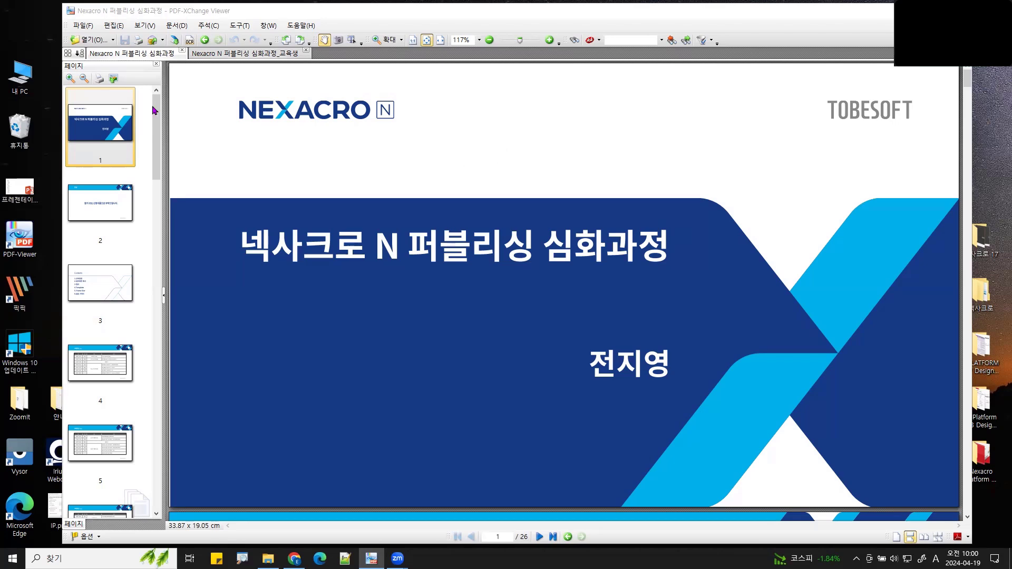
Step: Switch to the trainee edition of the PDF (심화과정_교육생) and go to page 6, Template 01
left_click(218, 53)
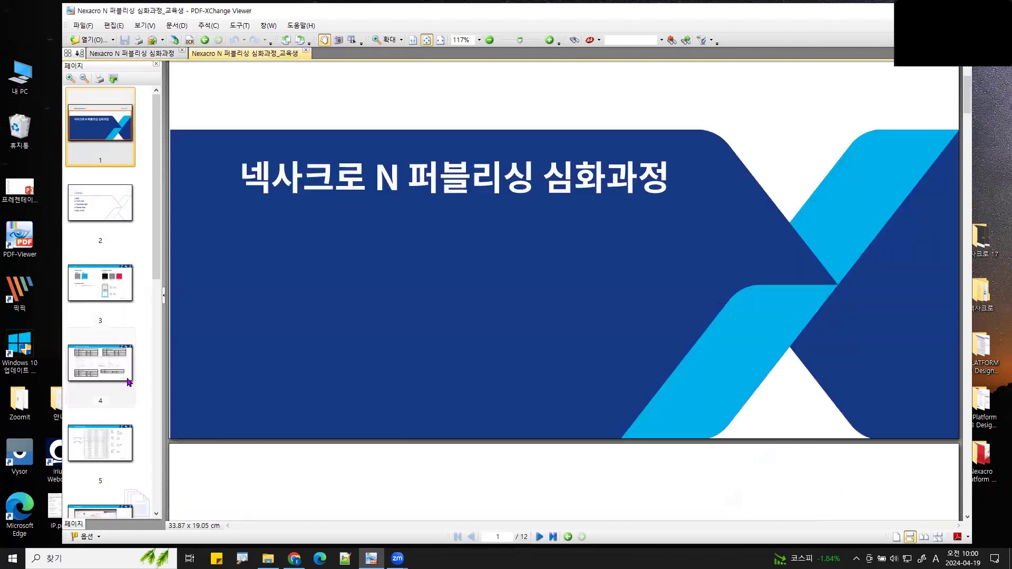
scroll(130, 376, "down", 3)
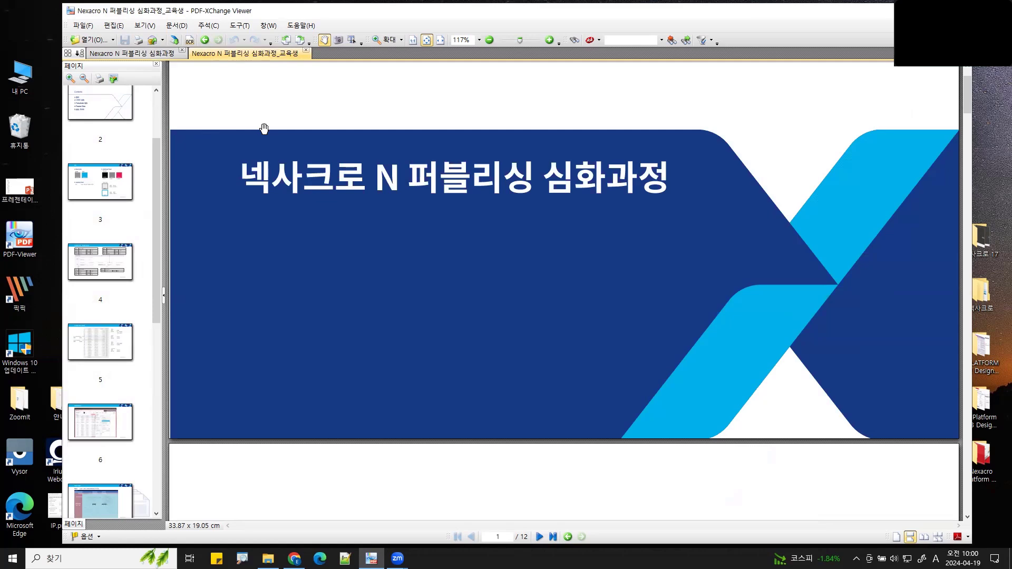
left_click(113, 425)
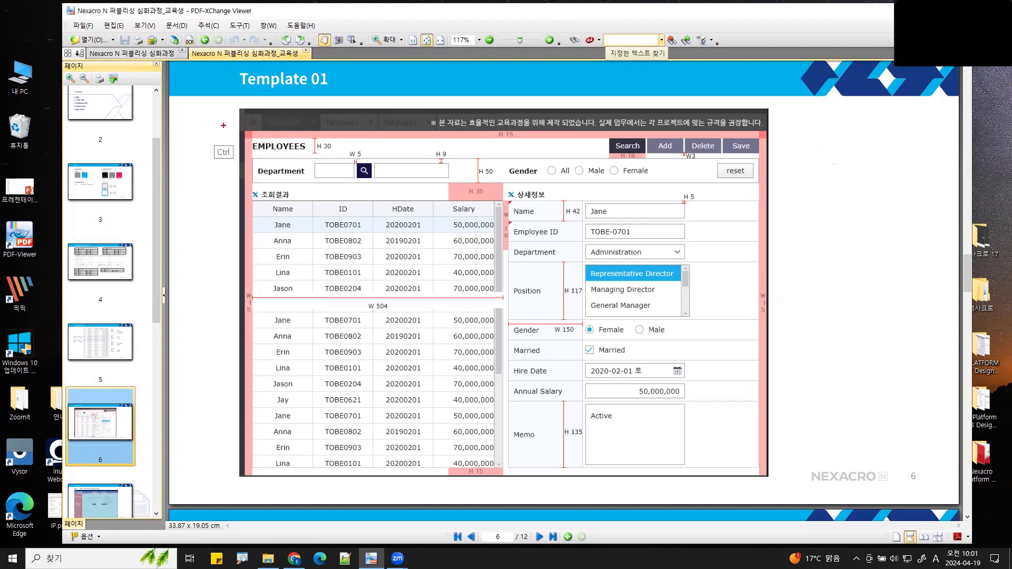
Step: Annotate the template with a frame around the whole layout, circles on the W3, H 35, H 5 and margin spacing marks, and a star
mouse_move(222, 123)
left_mouse_down()
mouse_move(403, 213)
mouse_move(675, 373)
mouse_move(788, 487)
left_mouse_up()
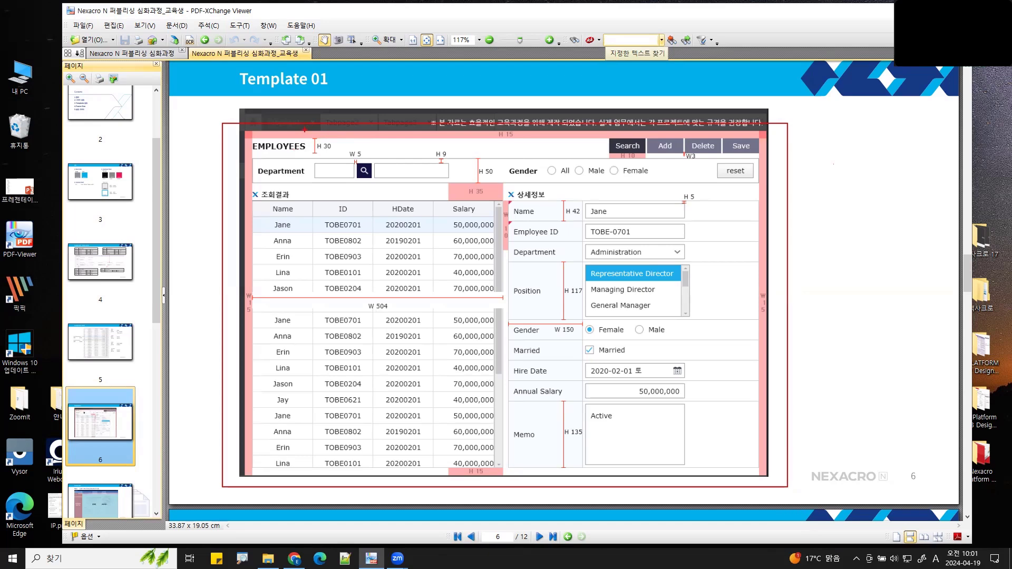
mouse_move(694, 162)
left_mouse_down()
mouse_move(675, 155)
mouse_move(695, 163)
left_mouse_up()
mouse_move(507, 204)
left_mouse_down()
mouse_move(490, 217)
mouse_move(515, 216)
mouse_move(505, 203)
left_mouse_up()
left_click_drag(451, 185, 443, 180)
mouse_move(244, 257)
left_mouse_down()
mouse_move(241, 274)
mouse_move(241, 260)
left_mouse_up()
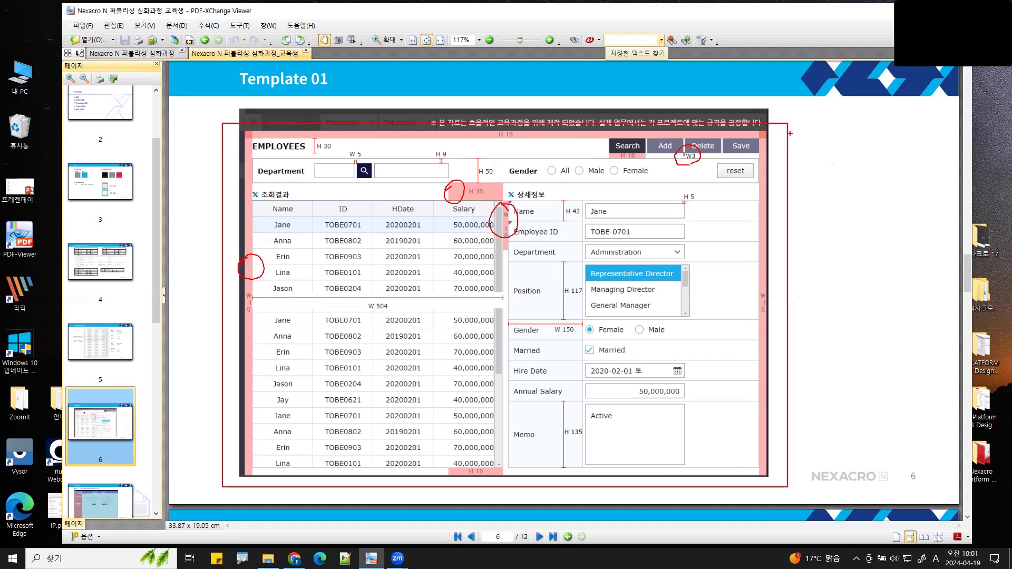
left_click_drag(787, 147, 782, 163)
mouse_move(691, 209)
left_mouse_down()
mouse_move(676, 194)
mouse_move(696, 222)
left_mouse_up()
mouse_move(221, 96)
left_mouse_down()
mouse_move(201, 121)
mouse_move(217, 100)
left_mouse_up()
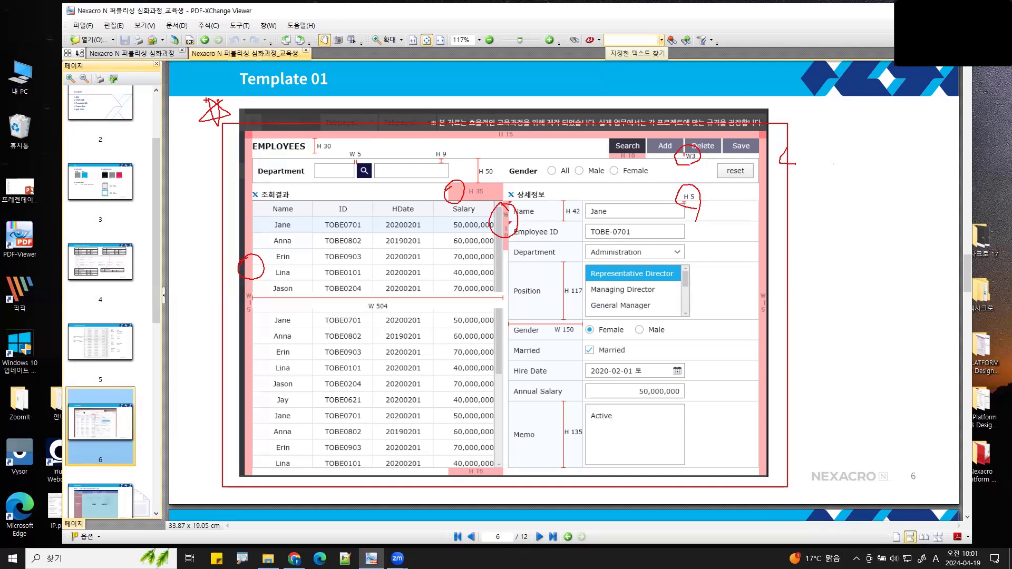
Step: Box the EMPLOYEES title and draw an arrow from it to the handwritten label "Static"
mouse_move(247, 157)
left_mouse_down()
mouse_move(311, 156)
mouse_move(309, 138)
mouse_move(276, 135)
mouse_move(251, 145)
mouse_move(251, 158)
left_mouse_up()
mouse_move(314, 141)
left_mouse_down()
mouse_move(411, 154)
mouse_move(417, 138)
mouse_move(438, 136)
left_mouse_up()
mouse_move(428, 131)
left_mouse_down()
mouse_move(428, 149)
mouse_move(442, 150)
mouse_move(444, 133)
mouse_move(467, 151)
left_mouse_up()
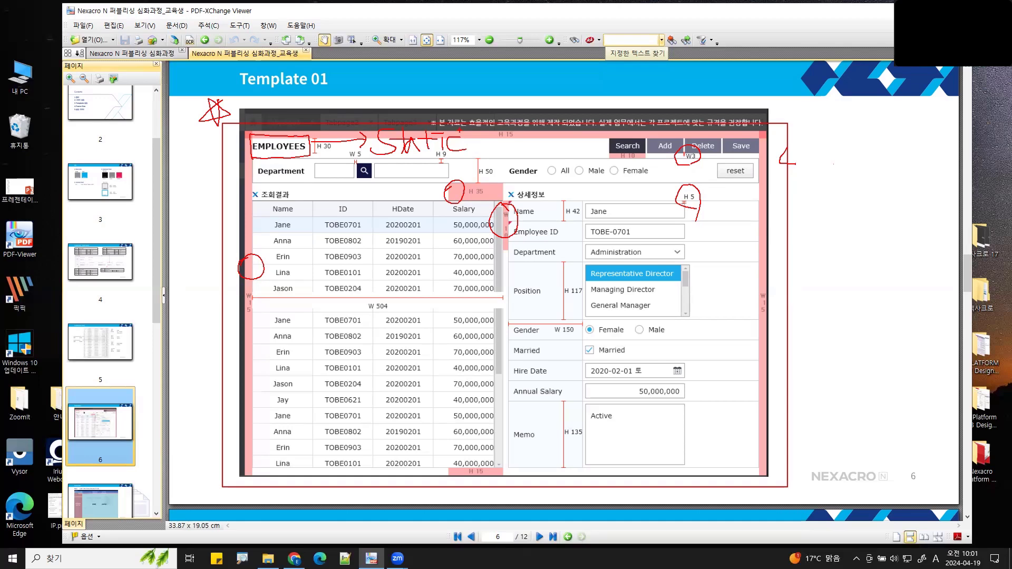
Step: Handwrite "가이드" in quotation marks beside the template and draw a curve beneath it
mouse_move(805, 121)
left_mouse_down()
mouse_move(838, 120)
mouse_move(820, 146)
left_mouse_up()
mouse_move(850, 105)
left_mouse_down()
mouse_move(849, 143)
mouse_move(870, 126)
left_mouse_up()
mouse_move(876, 123)
left_mouse_down()
mouse_move(894, 142)
mouse_move(927, 116)
left_mouse_up()
mouse_move(910, 118)
left_mouse_down()
mouse_move(909, 132)
mouse_move(941, 143)
left_mouse_up()
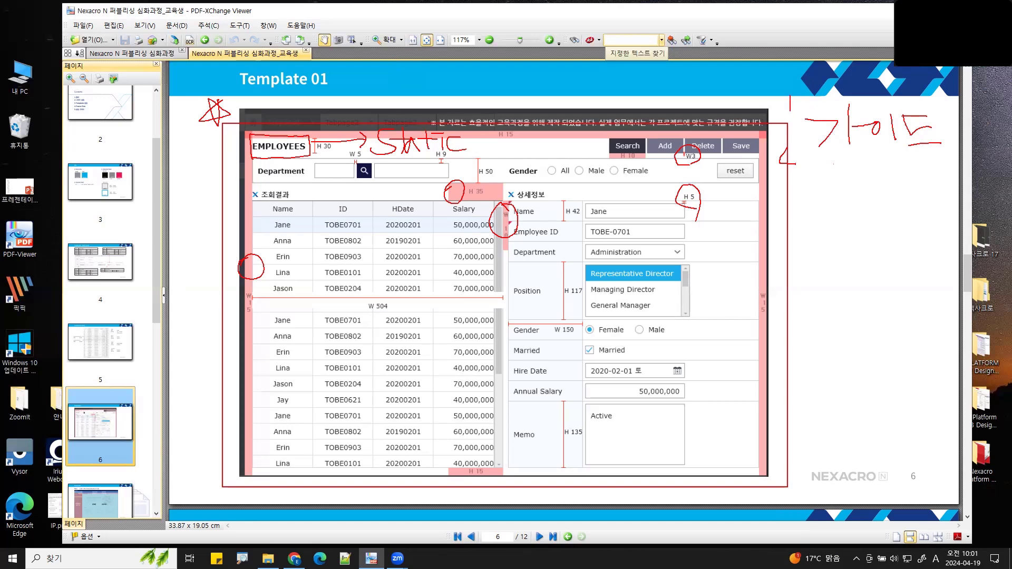
left_click_drag(792, 87, 794, 115)
mouse_move(934, 84)
left_mouse_down()
mouse_move(929, 107)
mouse_move(940, 107)
mouse_move(946, 141)
mouse_move(870, 182)
mouse_move(805, 149)
mouse_move(797, 127)
left_mouse_up()
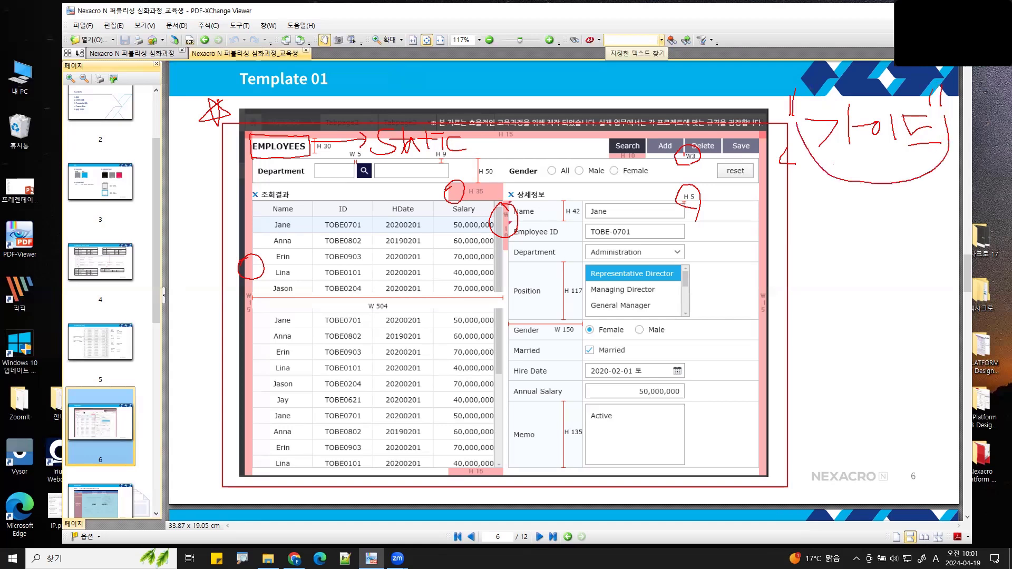
Step: Handwrite "Theme X" below the 가이드 note, and an underlined "Class" beneath that
mouse_move(805, 196)
left_mouse_down()
mouse_move(851, 190)
mouse_move(834, 227)
left_mouse_up()
mouse_move(860, 189)
left_mouse_down()
mouse_move(862, 224)
mouse_move(881, 226)
left_mouse_up()
left_click_drag(883, 217, 905, 227)
mouse_move(908, 227)
left_mouse_down()
mouse_move(923, 203)
mouse_move(947, 223)
mouse_move(960, 187)
mouse_move(959, 200)
left_mouse_up()
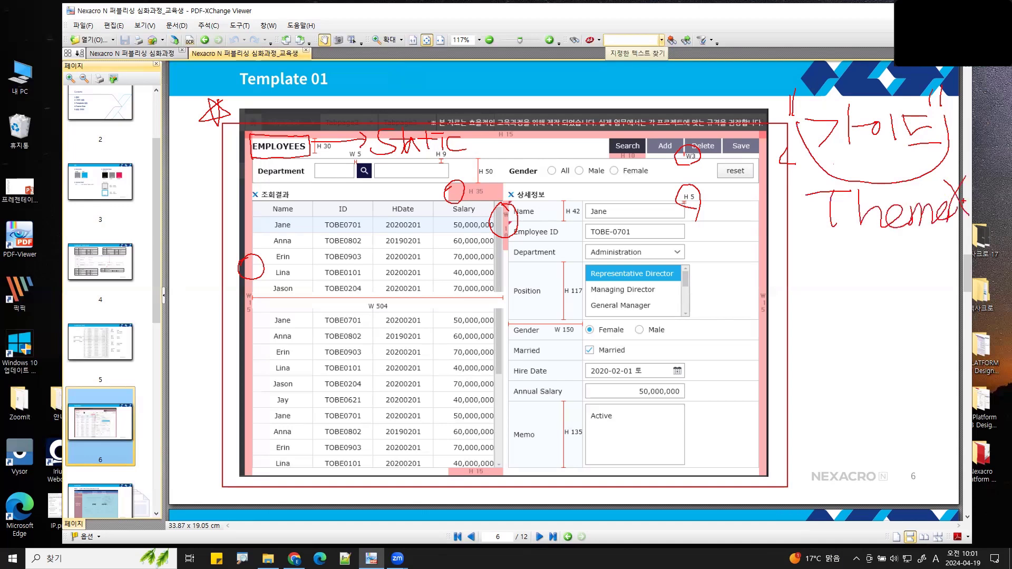
mouse_move(835, 255)
left_mouse_down()
mouse_move(837, 279)
mouse_move(913, 274)
mouse_move(895, 282)
left_mouse_up()
mouse_move(931, 260)
left_mouse_down()
mouse_move(917, 264)
mouse_move(923, 281)
left_mouse_up()
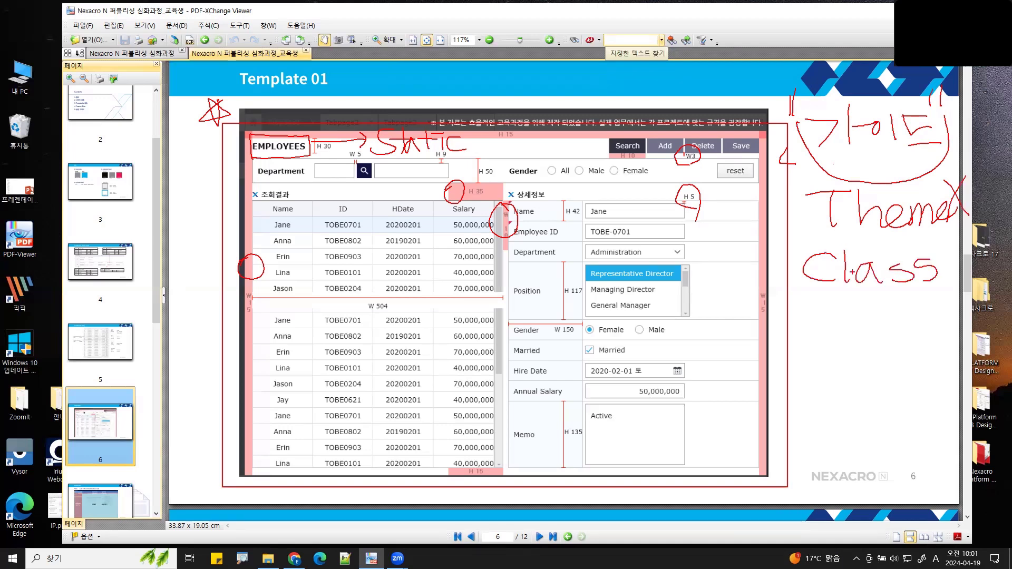
left_click_drag(803, 290, 954, 291)
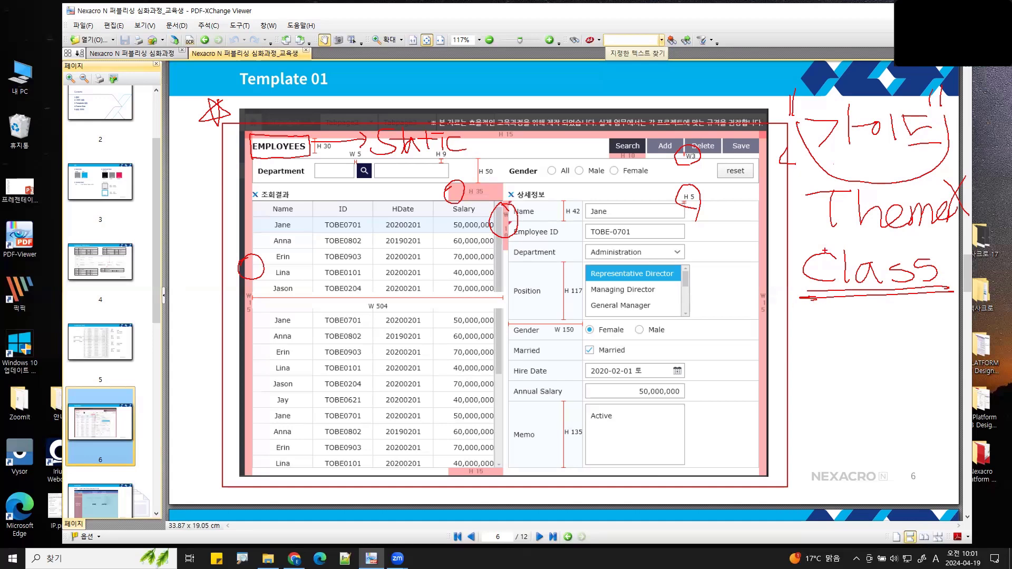
Step: Draw a dividing line under the Class note and sketch a box containing a smaller box with an arrow to "Theme"
left_click_drag(756, 307, 974, 308)
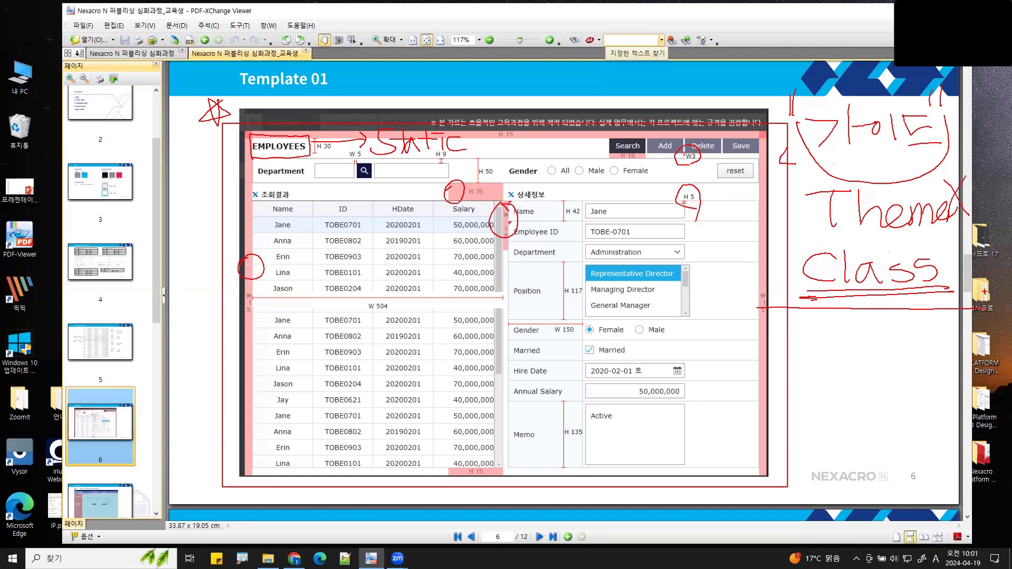
mouse_move(801, 328)
left_mouse_down()
mouse_move(946, 322)
mouse_move(834, 381)
mouse_move(791, 330)
mouse_move(848, 339)
mouse_move(823, 361)
mouse_move(789, 362)
mouse_move(811, 429)
mouse_move(835, 418)
mouse_move(886, 436)
mouse_move(944, 425)
left_mouse_up()
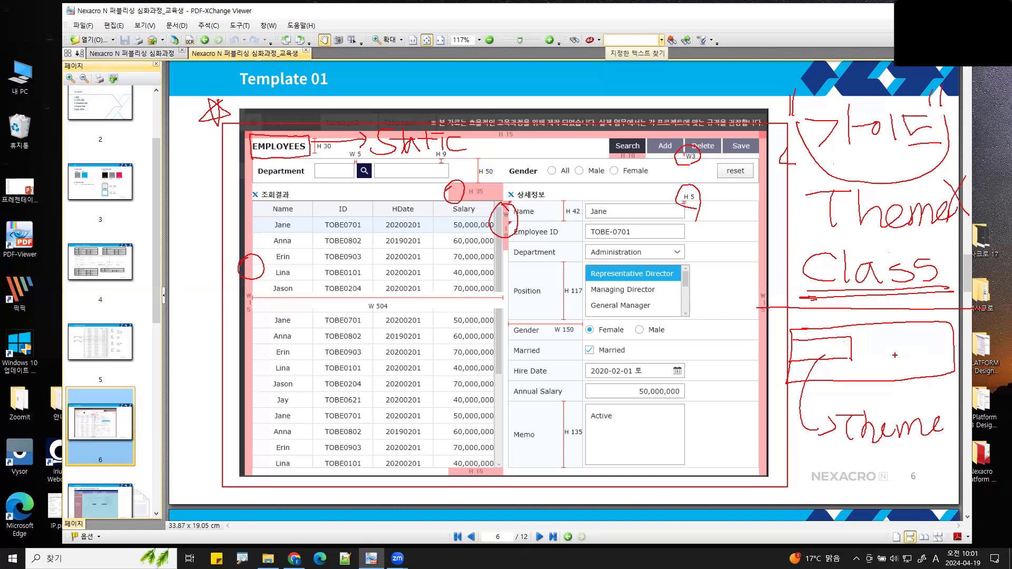
mouse_move(977, 244)
left_mouse_down()
mouse_move(920, 304)
mouse_move(953, 290)
mouse_move(766, 470)
mouse_move(960, 470)
mouse_move(973, 321)
left_mouse_up()
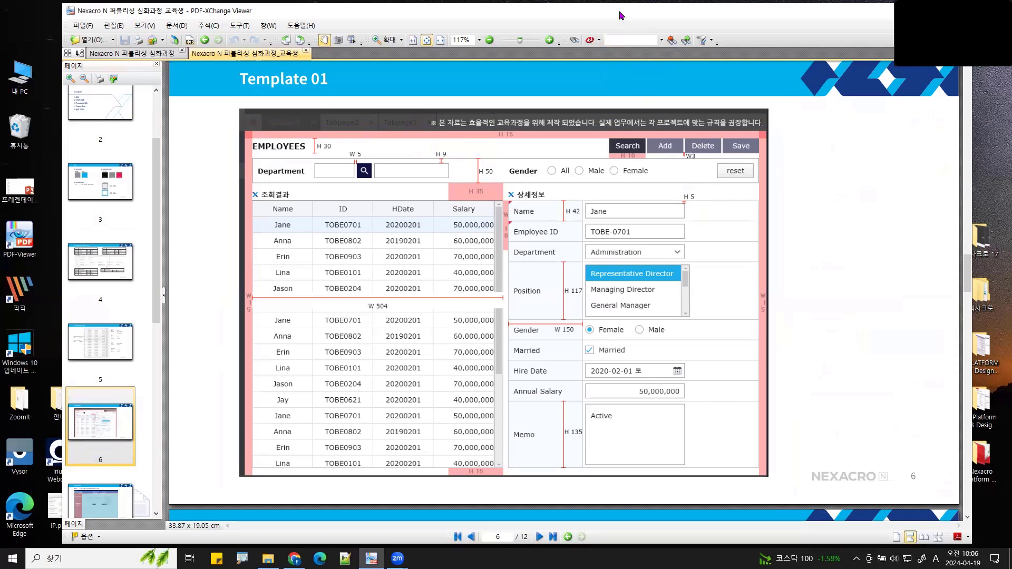
Step: Launch Nexacro Studio from the desktop and open the recent project DesignEduN02
left_click_drag(619, 11, 614, 35)
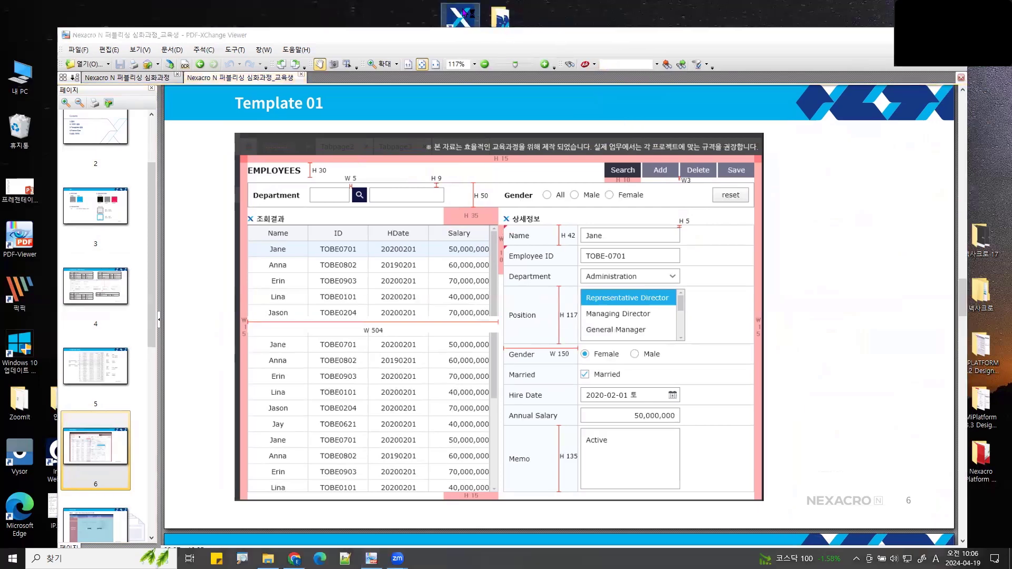
double_click(464, 13)
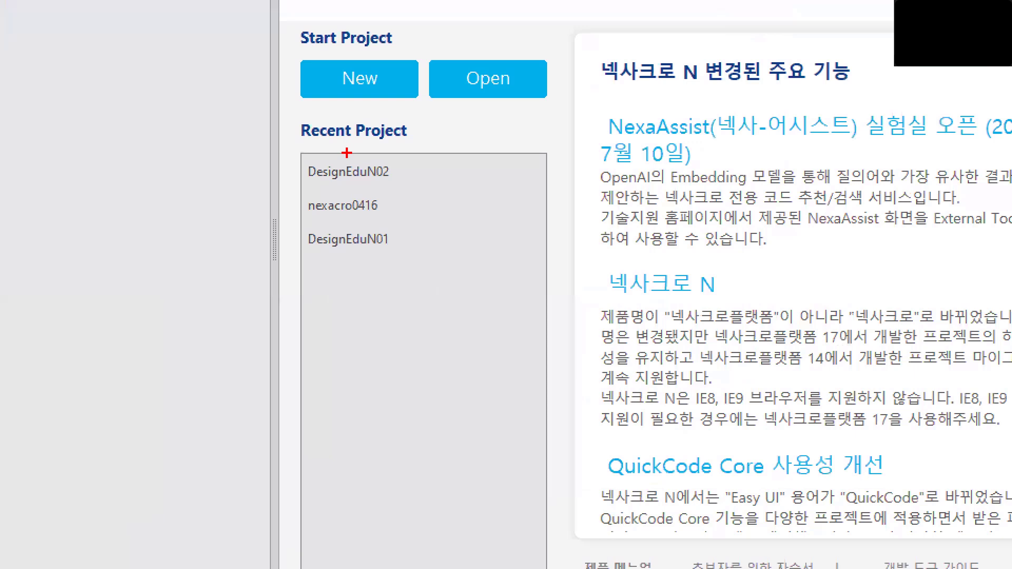
mouse_move(295, 137)
left_mouse_down()
mouse_move(242, 136)
mouse_move(199, 289)
mouse_move(294, 310)
left_mouse_up()
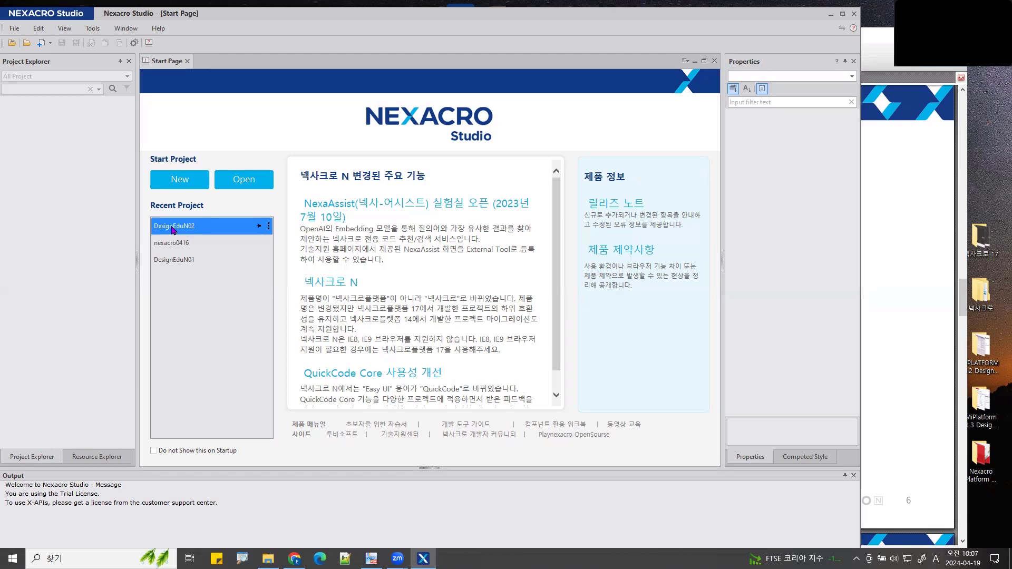
left_click(173, 229)
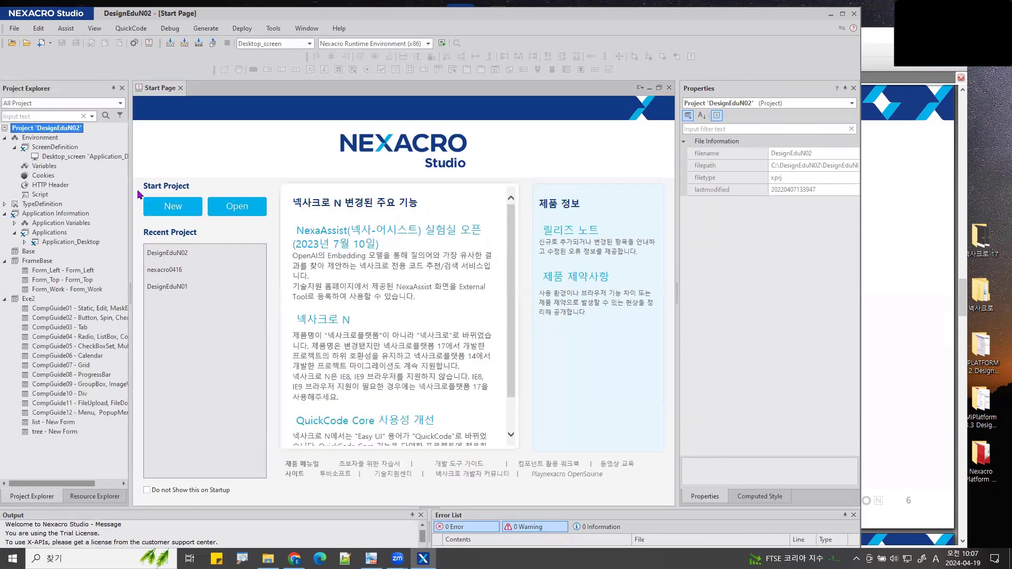
left_click_drag(131, 180, 142, 179)
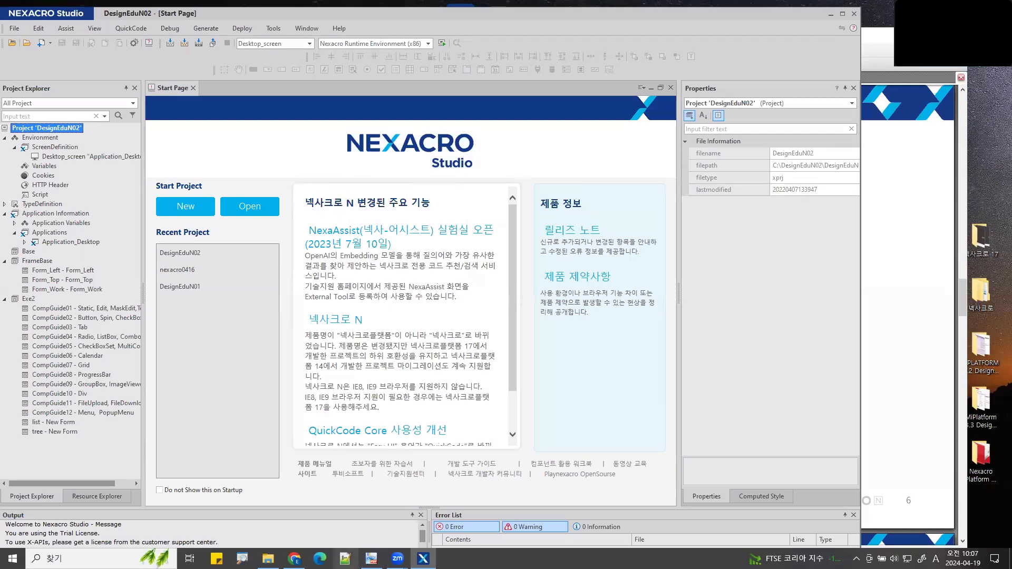
Step: In File Explorer, look inside the GUIDE folder under Nexacro N 퍼블리싱 심화과정 > 04. Guide, and return to 04. Guide
left_click(268, 559)
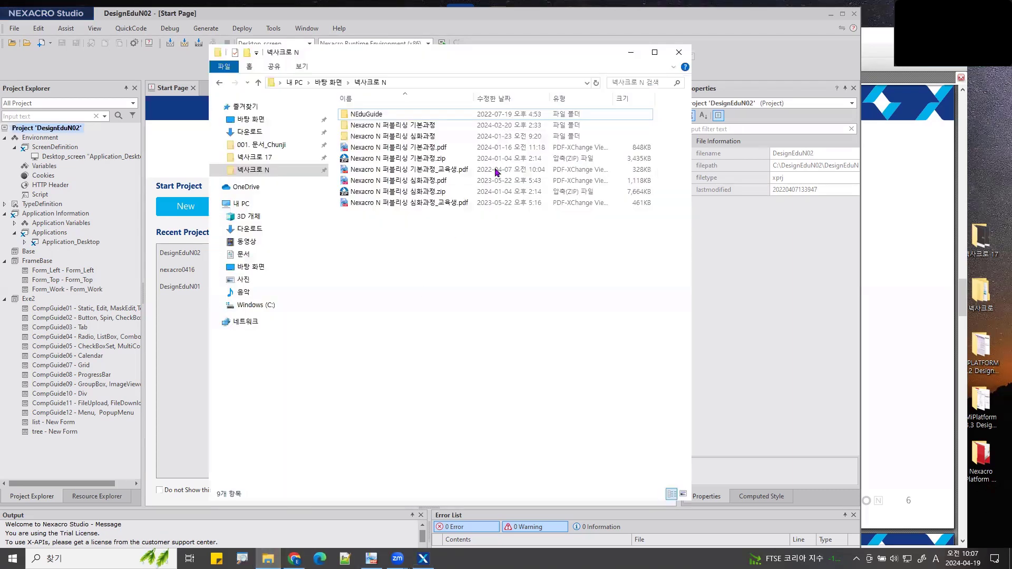
left_click_drag(514, 52, 730, 55)
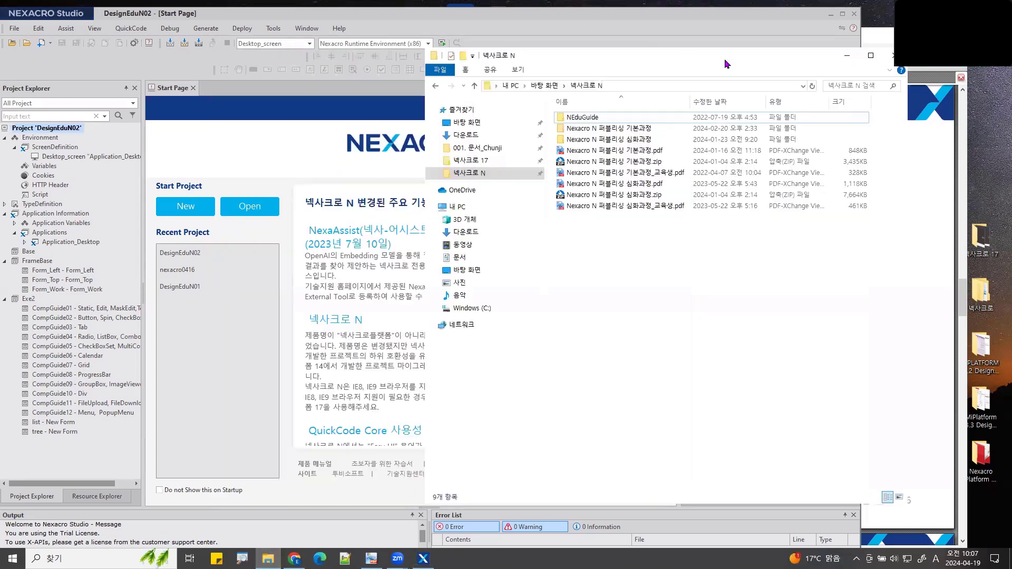
double_click(644, 139)
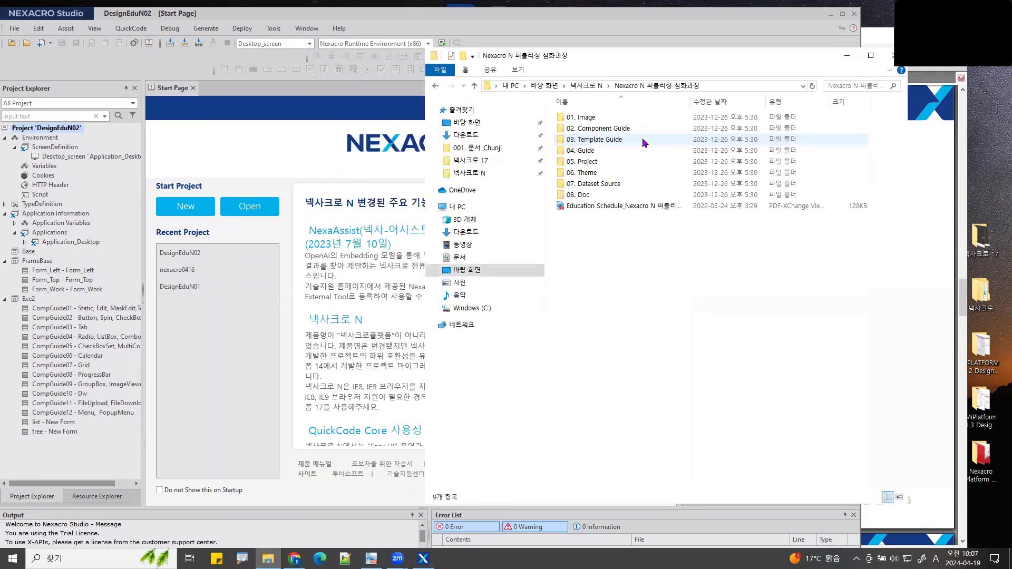
double_click(585, 151)
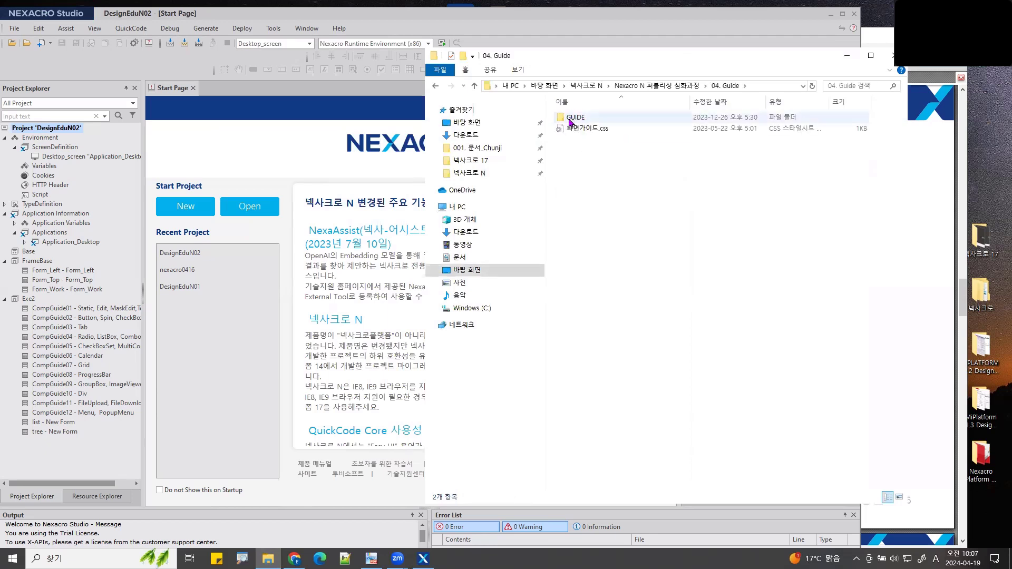
double_click(575, 117)
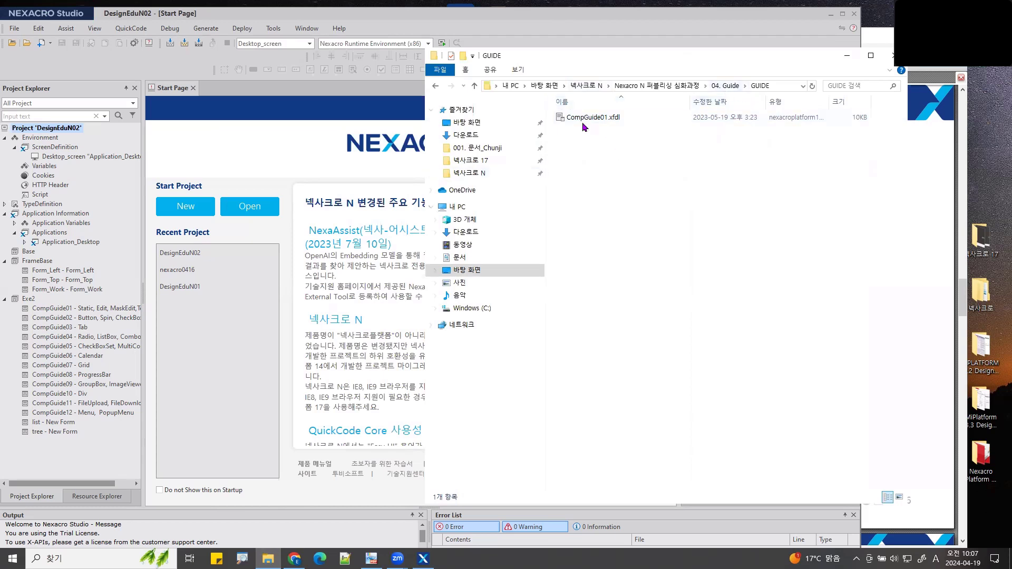
left_click(730, 86)
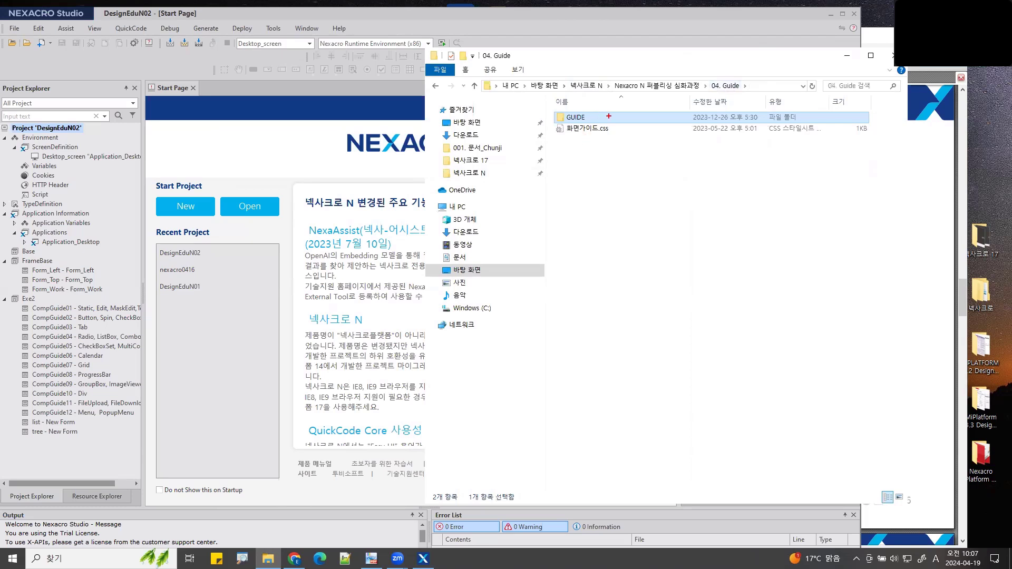
Step: Draw a temporary annotation linking the GUIDE folder to the project tree, and clear it
mouse_move(610, 125)
left_mouse_down()
mouse_move(552, 104)
mouse_move(327, 66)
mouse_move(105, 166)
left_mouse_up()
mouse_move(131, 133)
left_mouse_down()
mouse_move(106, 158)
mouse_move(146, 178)
mouse_move(139, 142)
mouse_move(111, 153)
mouse_move(128, 178)
left_mouse_up()
key("Escape")
Step: View the DesignEduN02 project folder on drive C: in a second File Explorer window, and put that window away
left_click_drag(629, 55, 816, 61)
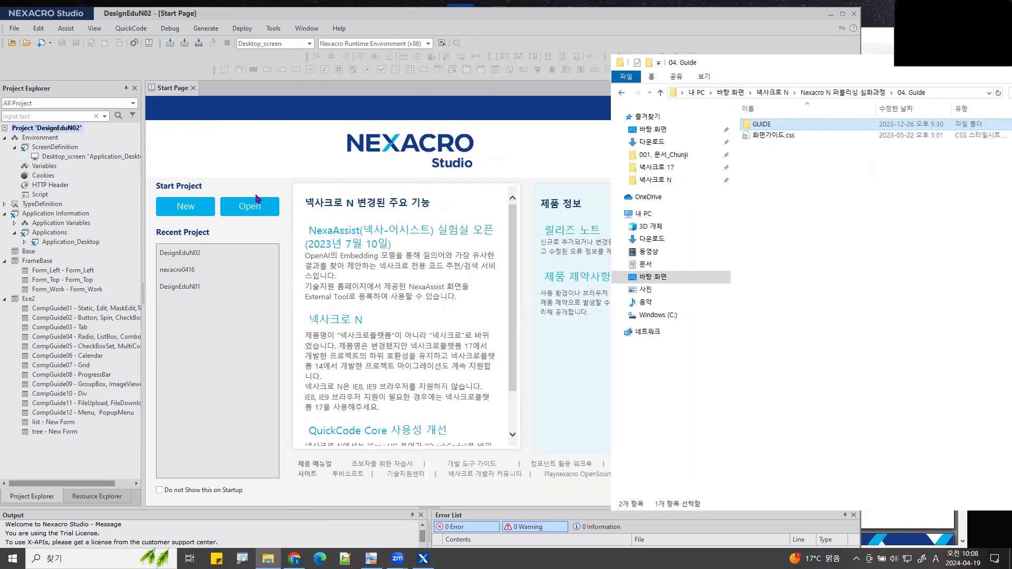
left_click(258, 189)
key("super+e")
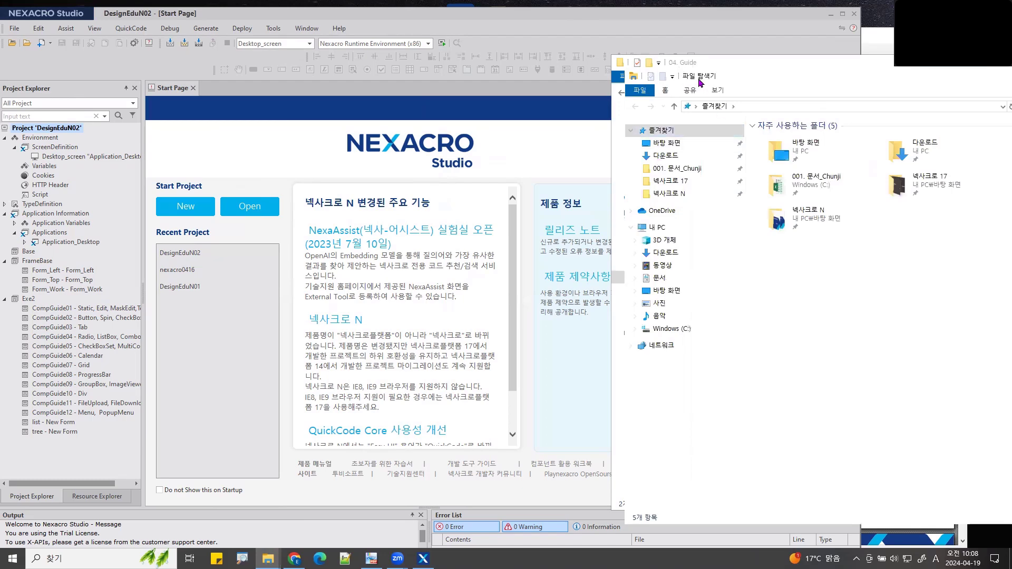
left_click_drag(700, 82, 142, 75)
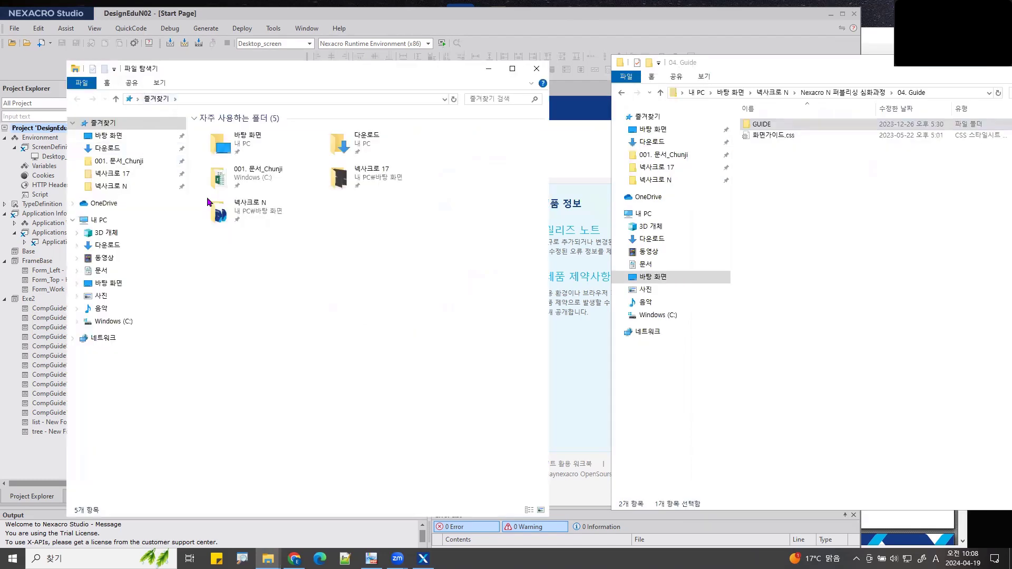
left_click(132, 324)
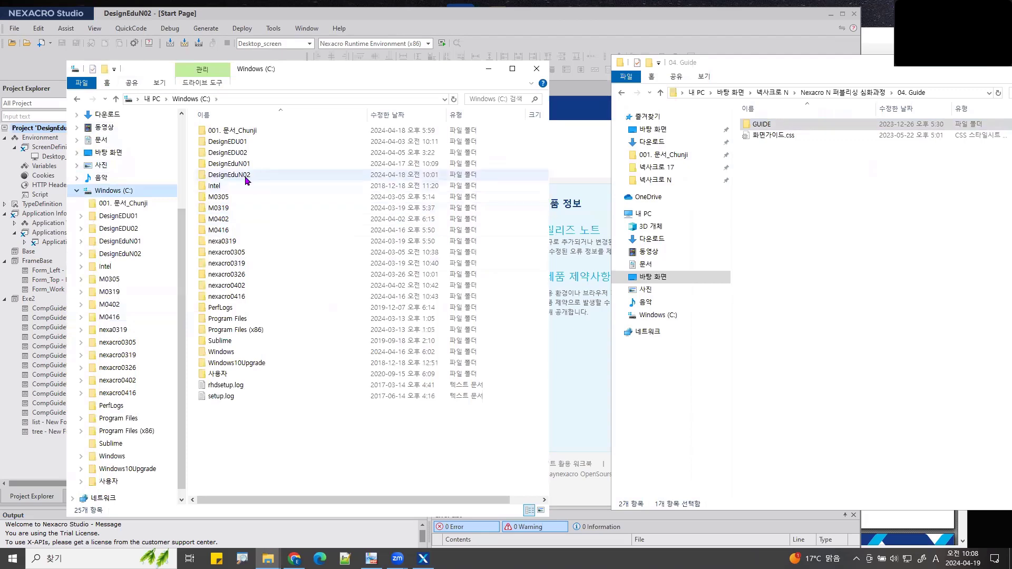
double_click(246, 178)
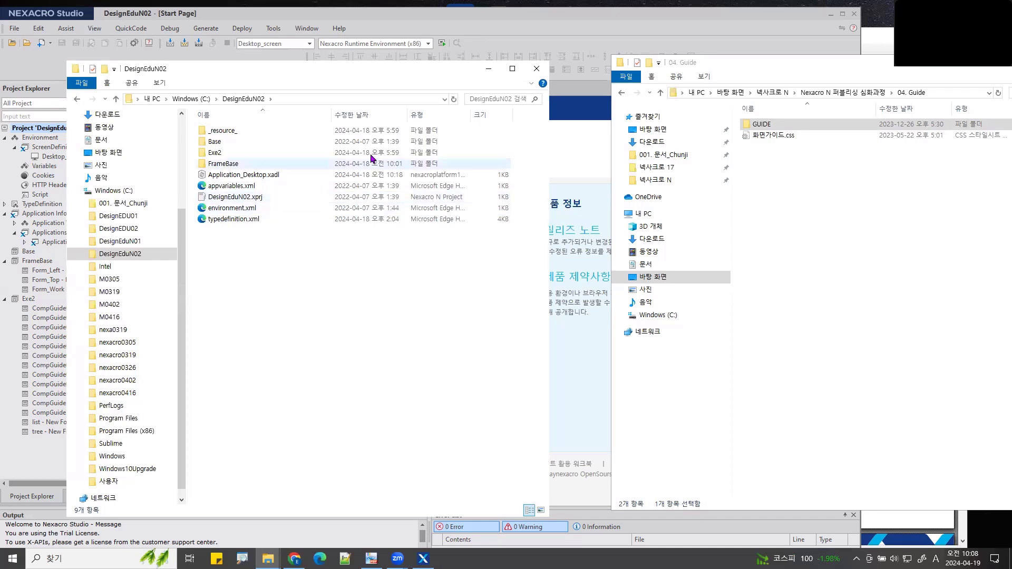
left_click(498, 74)
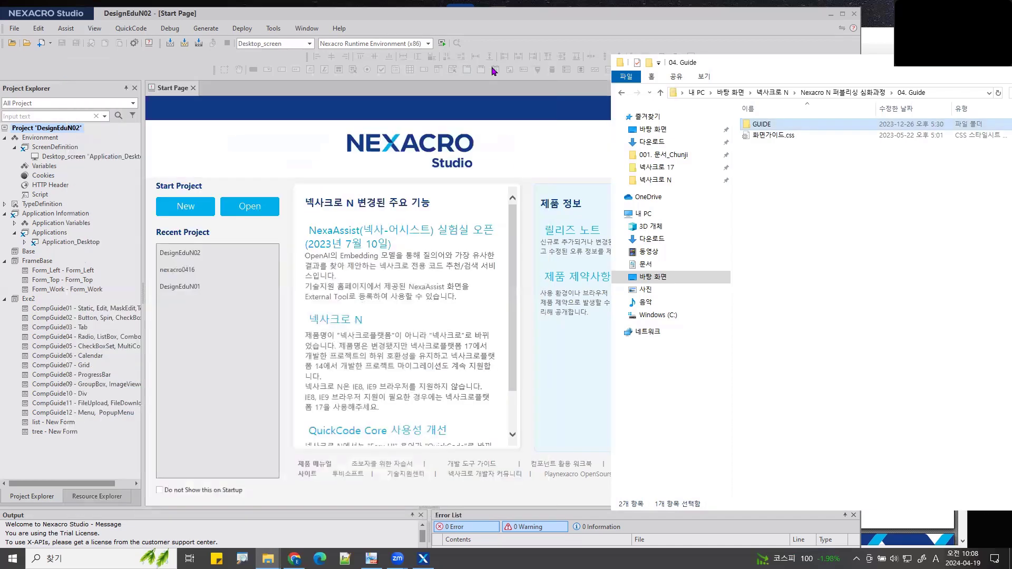
Step: Return to Nexacro Studio, open the Base service's folder from the project tree to view it, and close the folder window
left_click(704, 16)
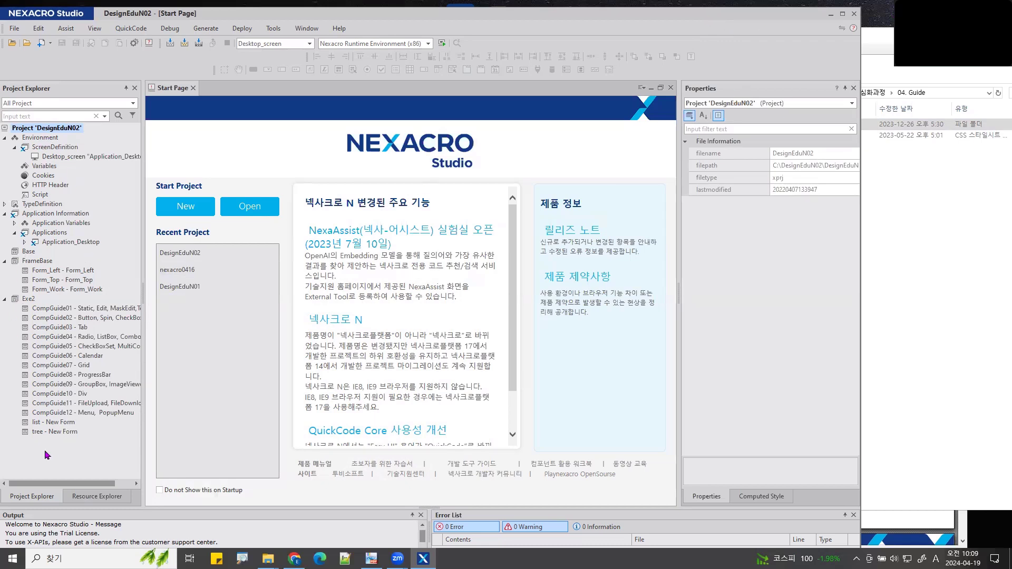
left_click(26, 252)
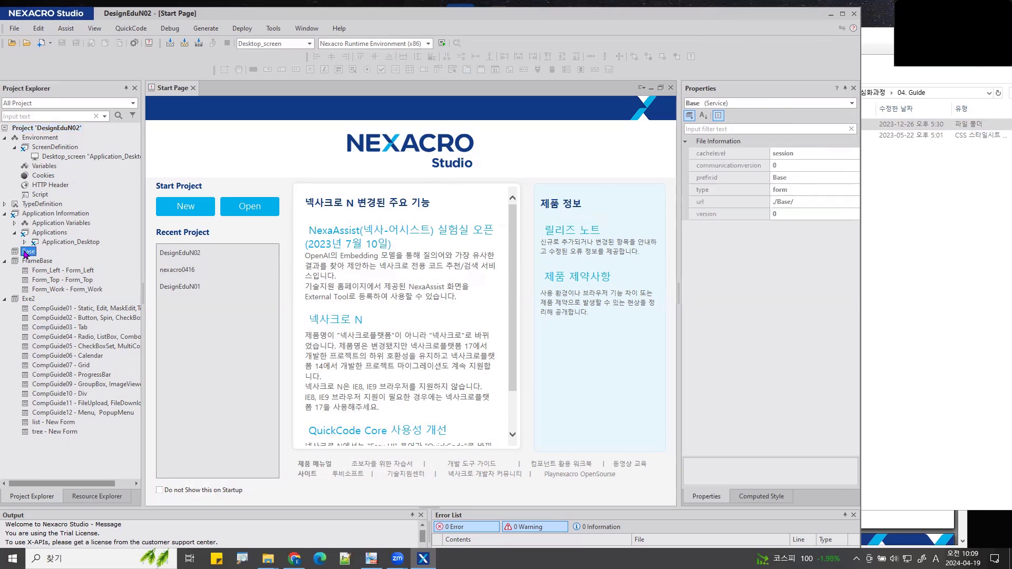
right_click(28, 253)
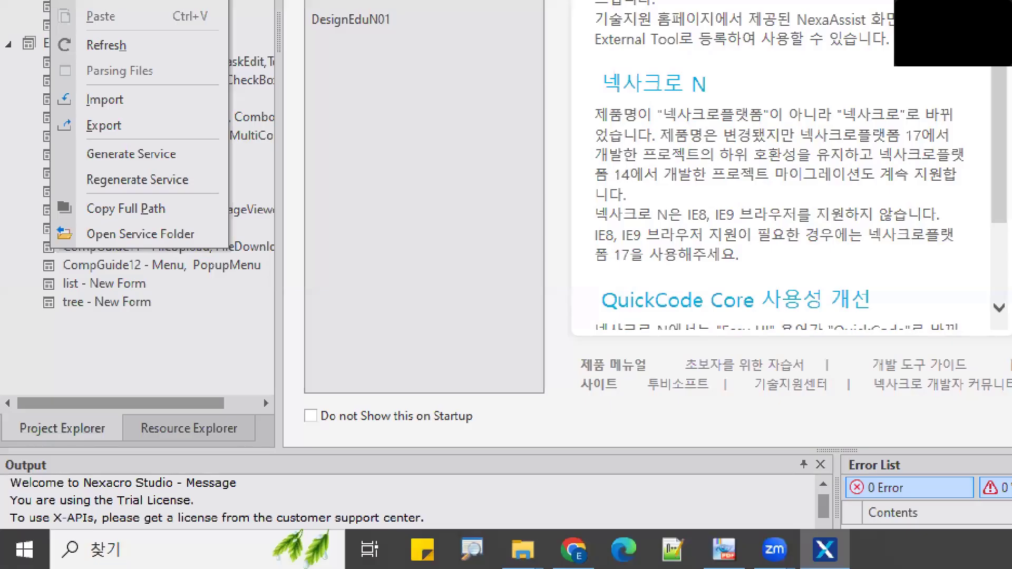
mouse_move(217, 244)
left_mouse_down()
mouse_move(93, 251)
mouse_move(105, 224)
mouse_move(193, 223)
mouse_move(210, 254)
left_mouse_up()
key("Escape")
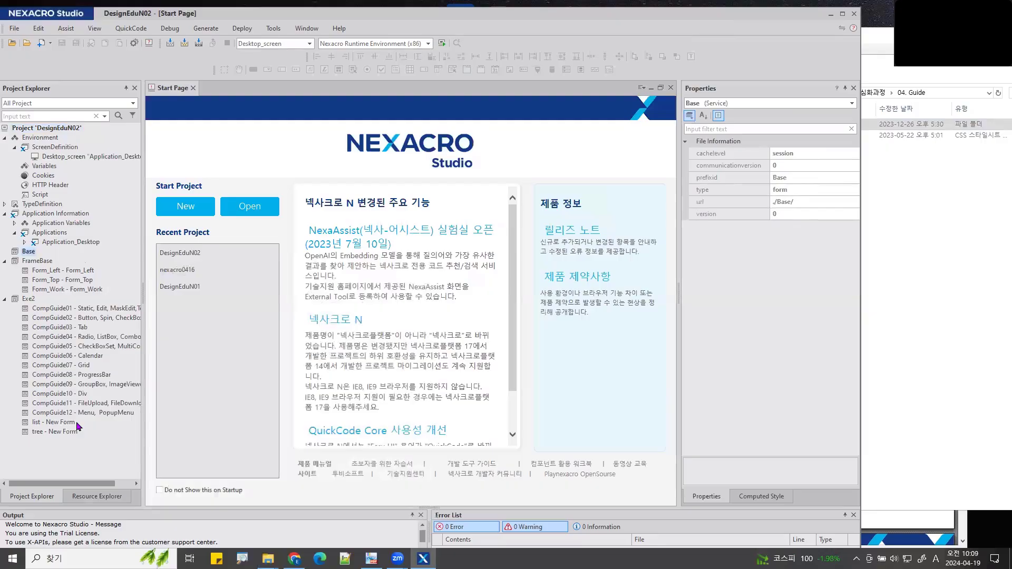
right_click(26, 253)
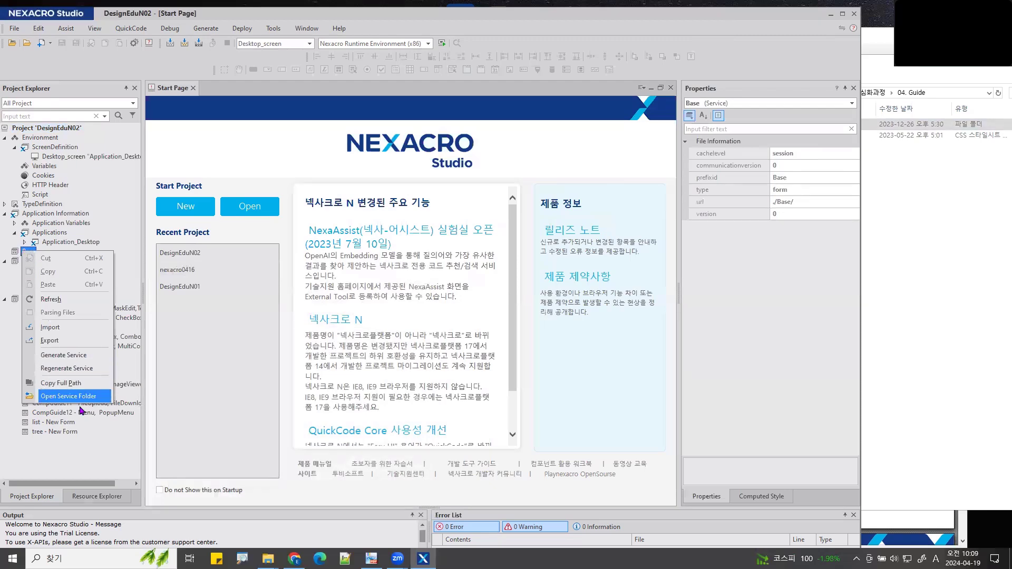
left_click(71, 395)
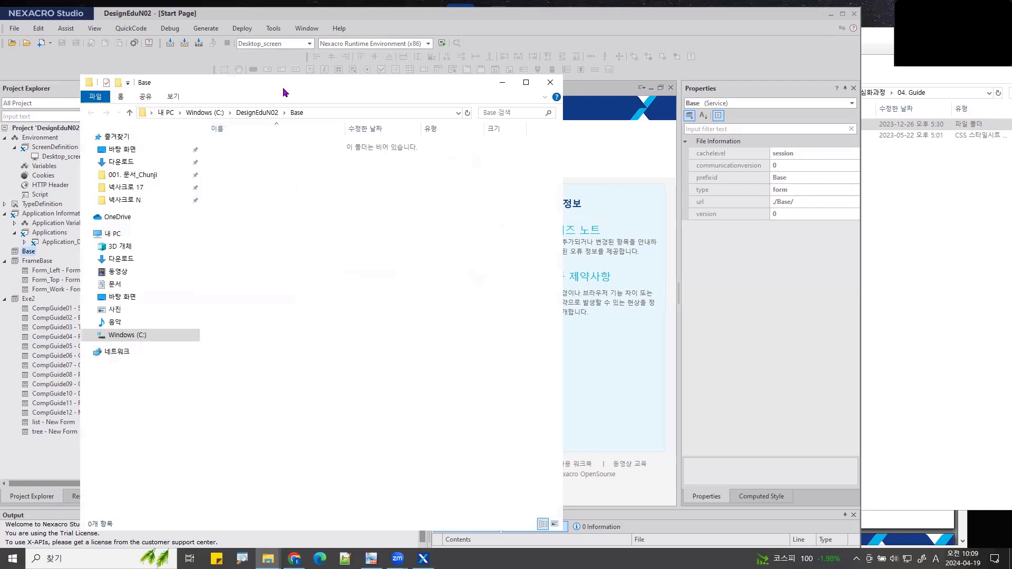
left_click_drag(283, 84, 452, 76)
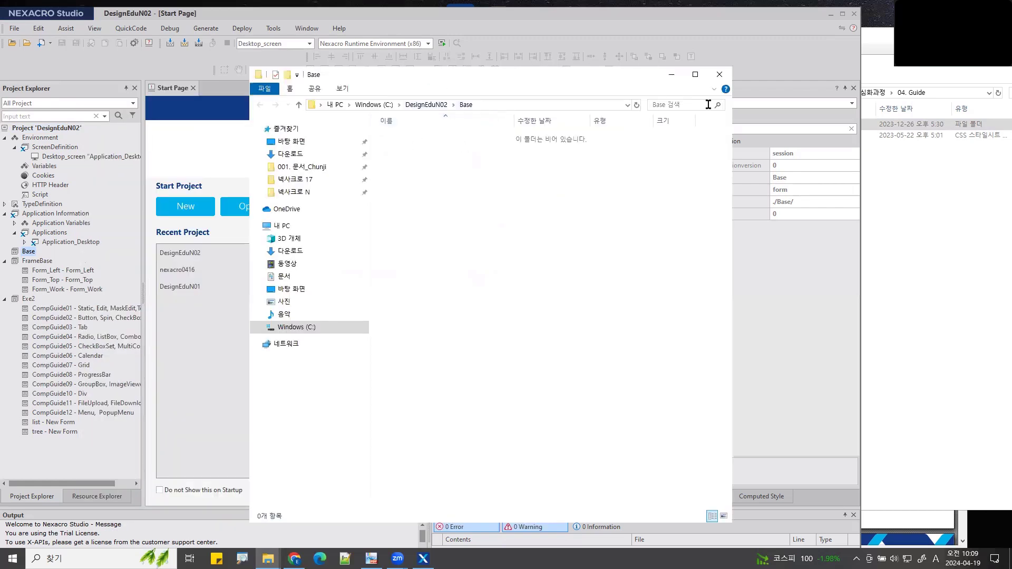
left_click(720, 75)
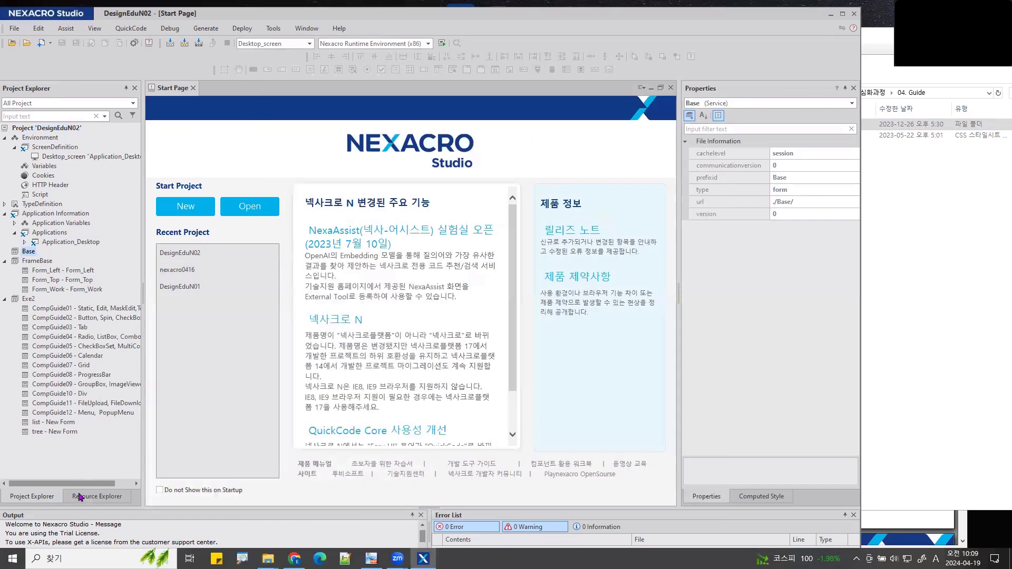
Step: Open the Theme resource folder from the project's resources to view it, and close the folder window
left_click(79, 497)
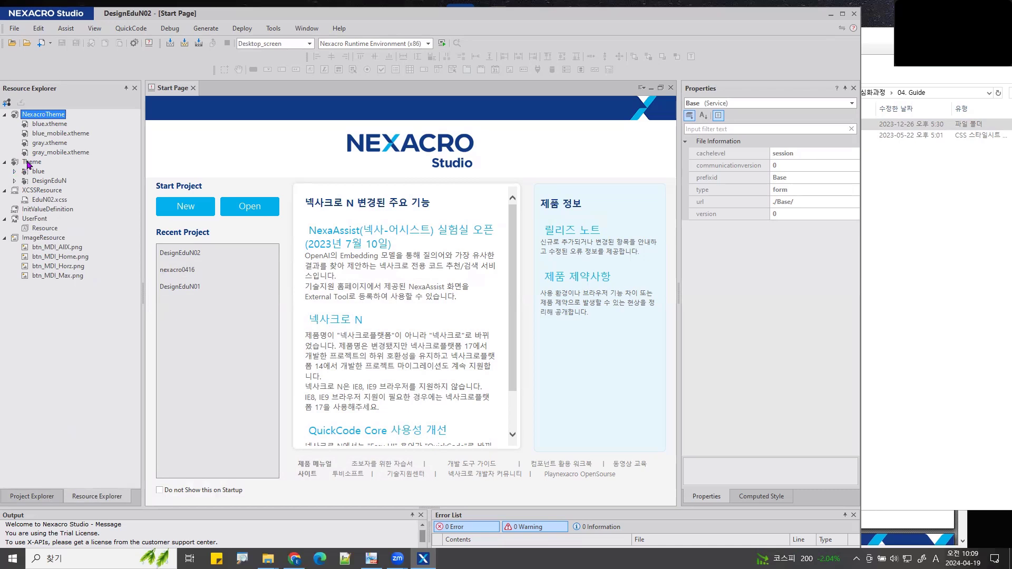
right_click(28, 164)
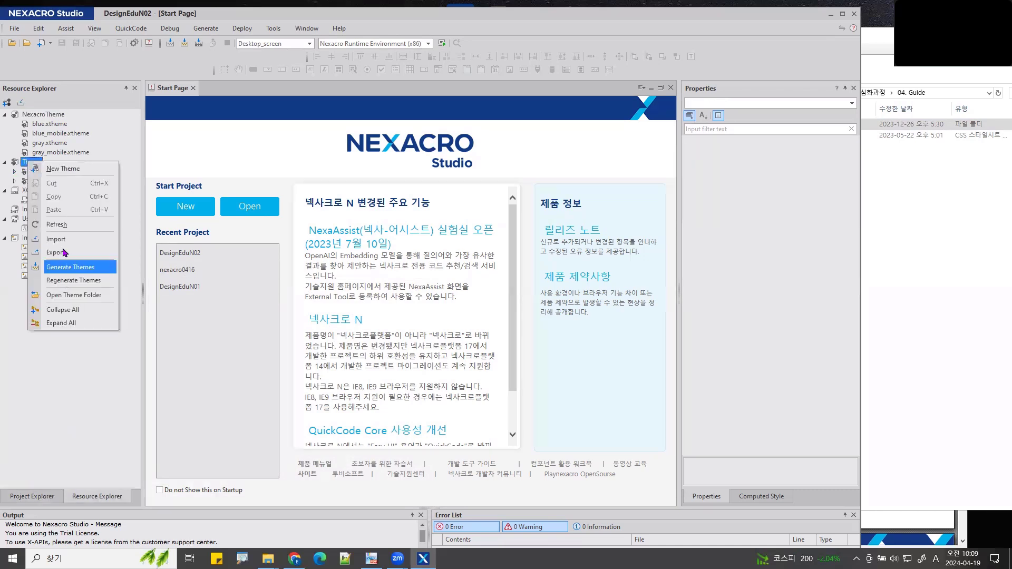
left_click(62, 298)
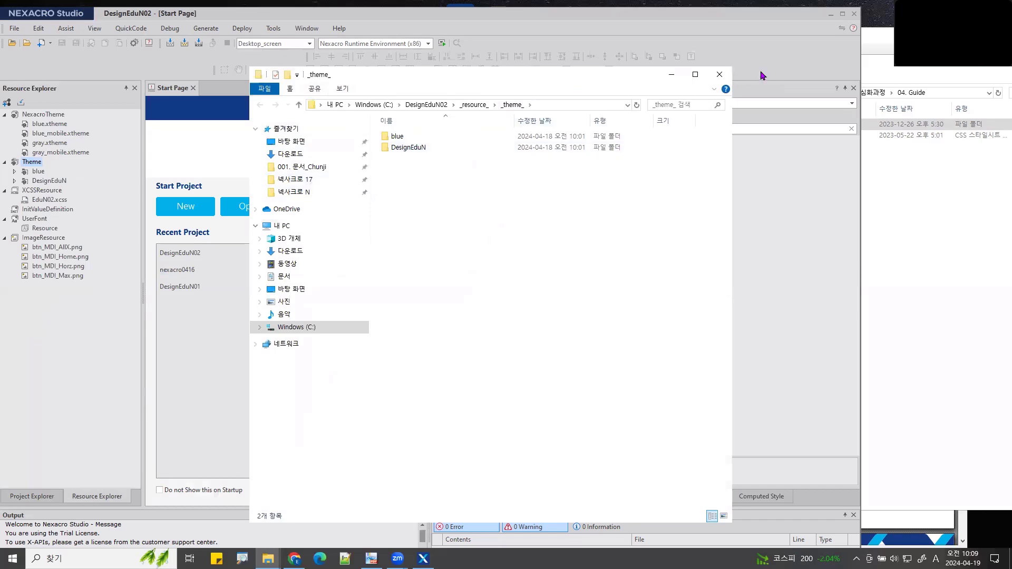
left_click(719, 74)
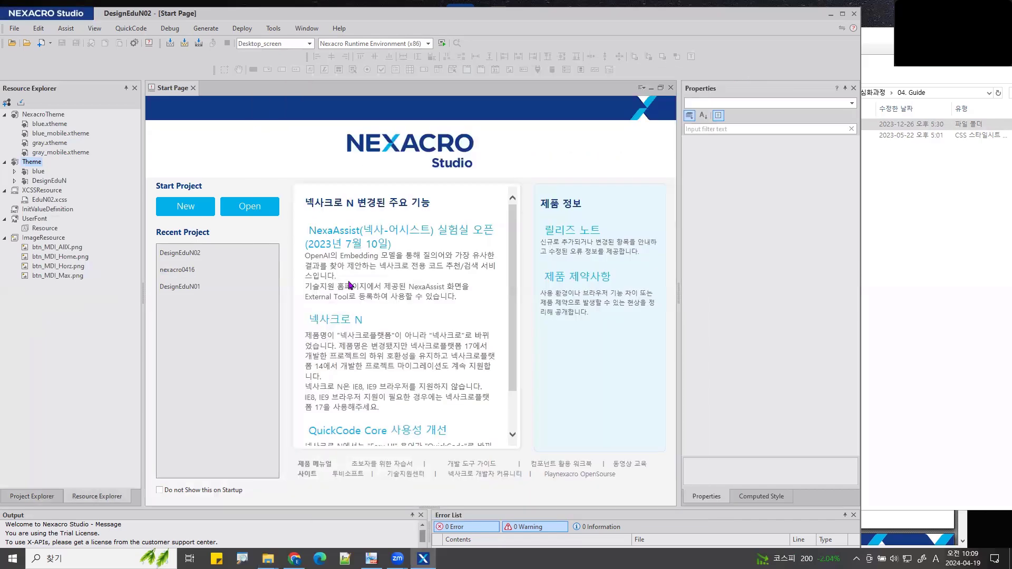
Step: Open the project's containing folder and copy the GUIDE folder from 04. Guide into DesignEduN02
left_click(43, 498)
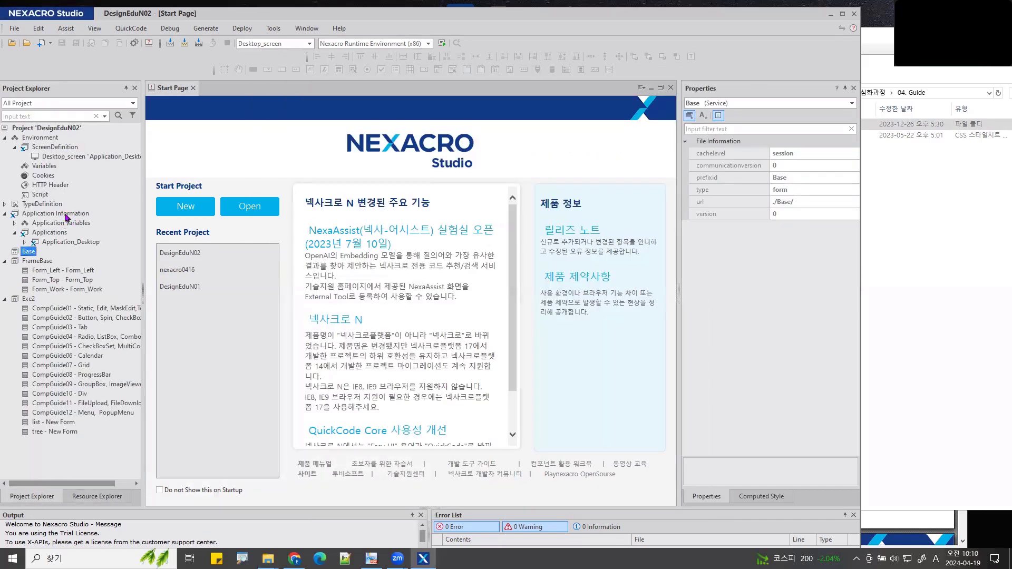
right_click(61, 131)
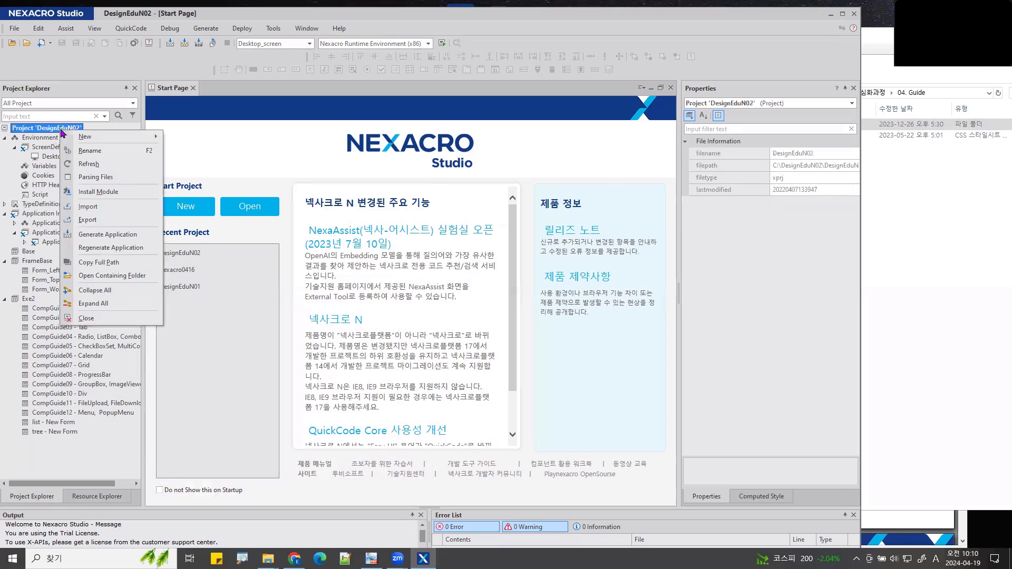
left_click(95, 276)
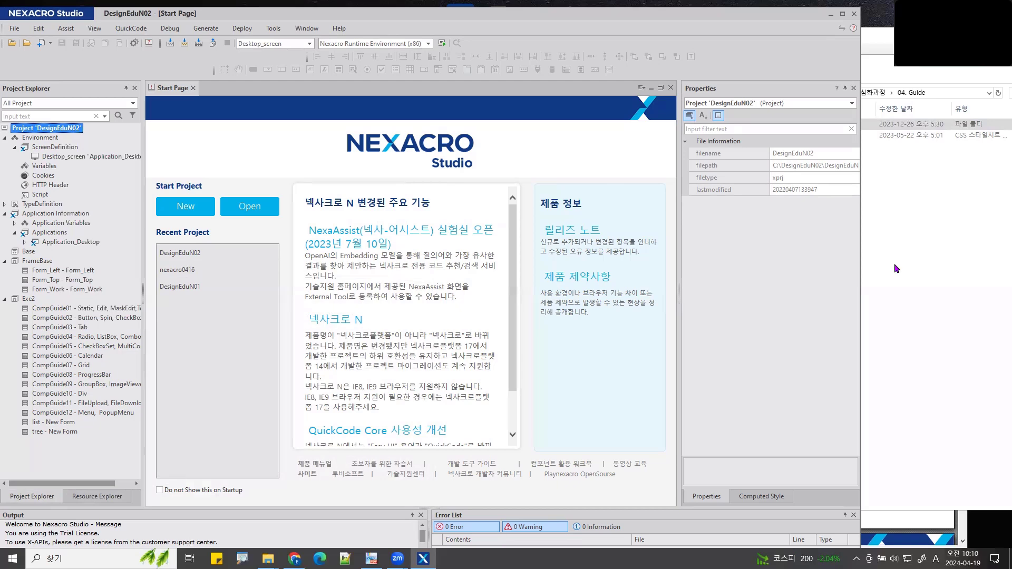
left_click(922, 246)
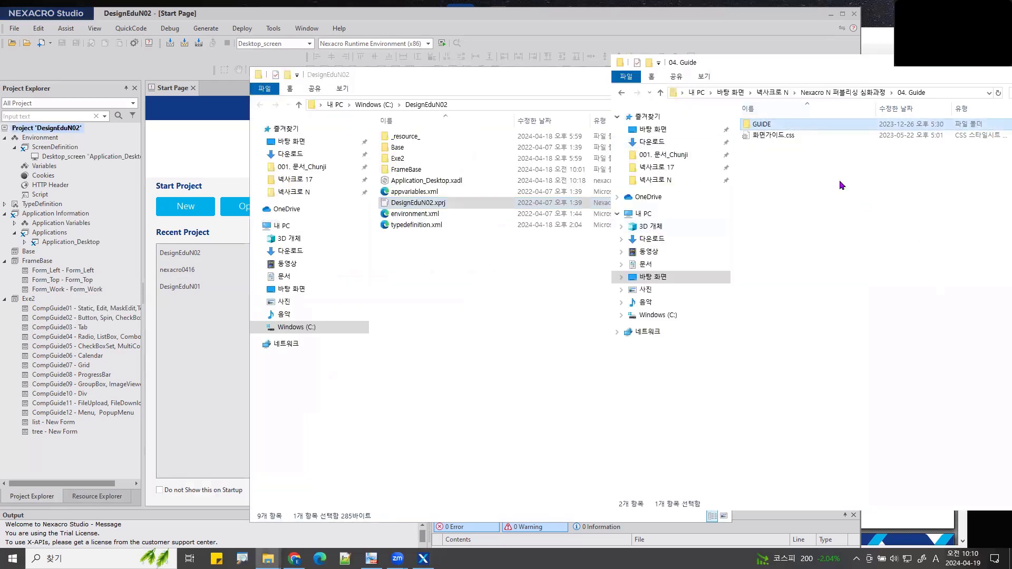
left_click_drag(757, 129, 409, 287)
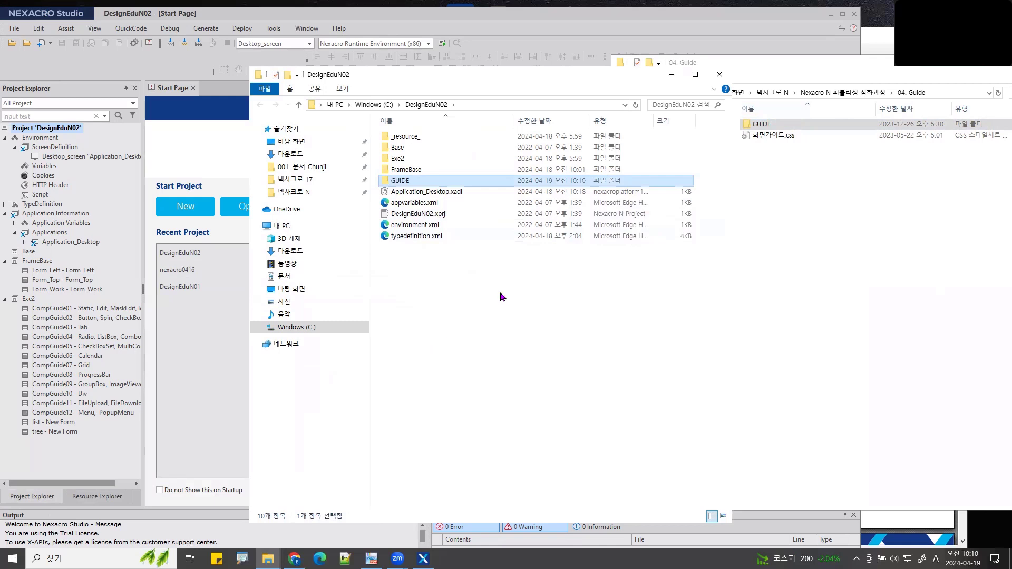
key("ctrl+2")
mouse_move(424, 86)
left_mouse_down()
mouse_move(407, 119)
mouse_move(454, 86)
mouse_move(426, 80)
left_mouse_up()
key("Escape")
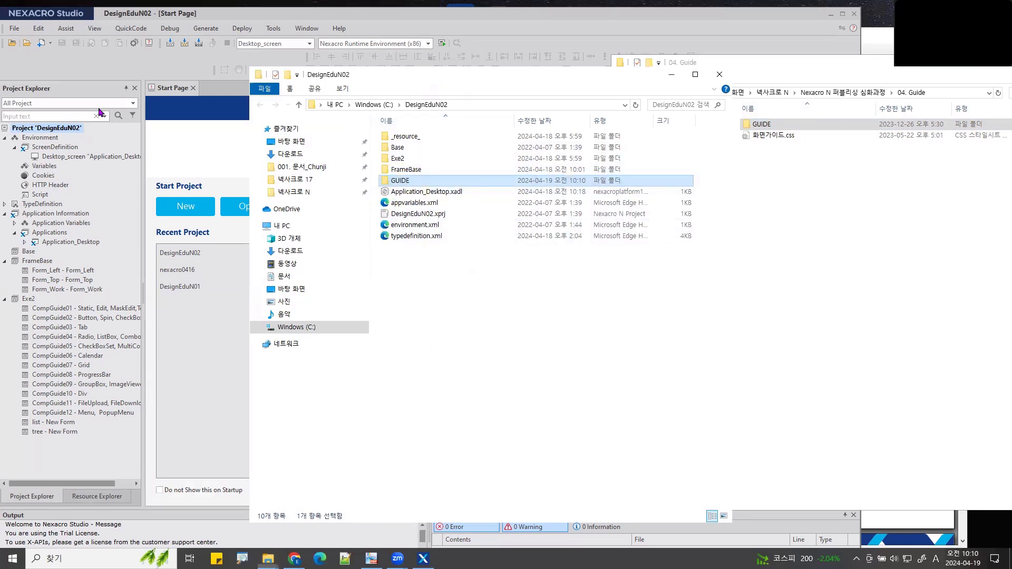
Step: Refresh the DesignEduN02 project in Nexacro Studio's project tree
left_click(39, 129)
right_click(39, 129)
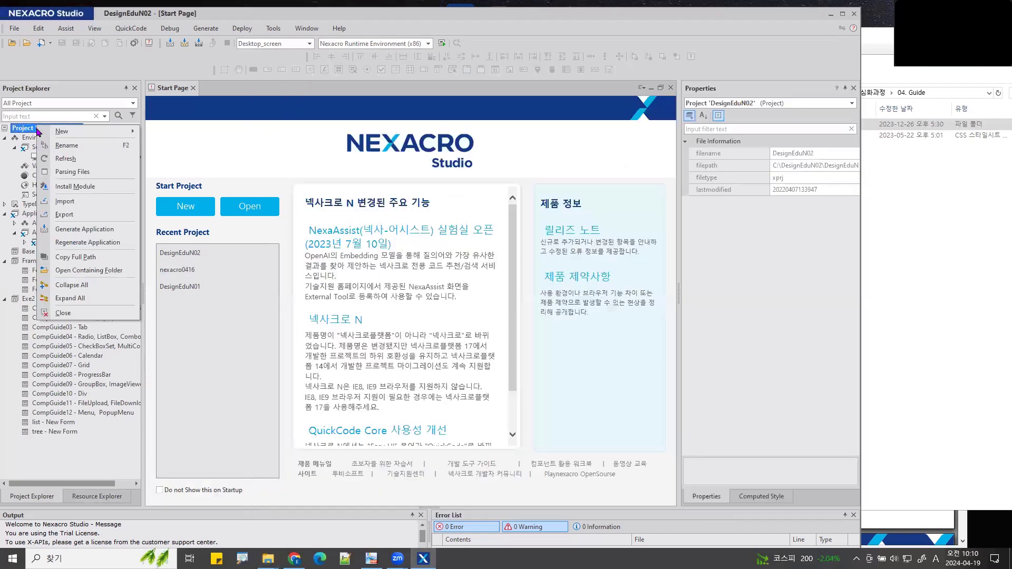
left_click(80, 159)
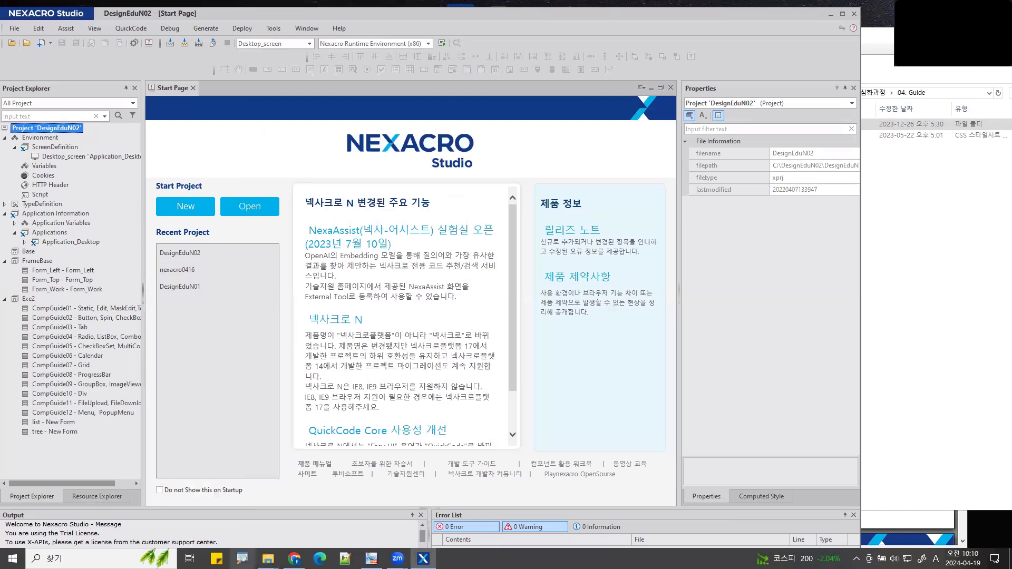
Step: Switch to Notepad++, create a new document, narrow the window to uncover Nexacro Studio, and decline the update download
left_click(344, 558)
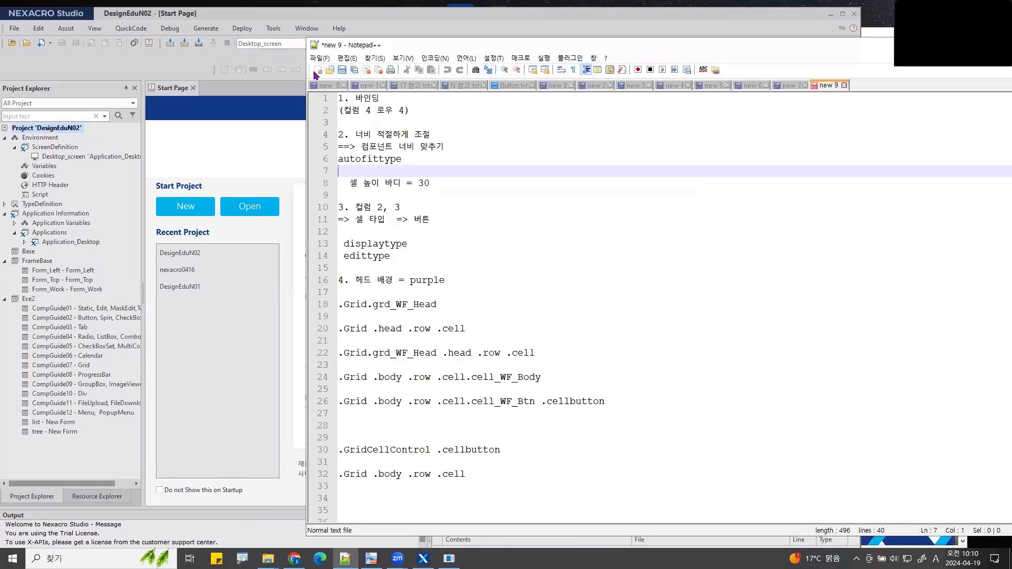
left_click(317, 70)
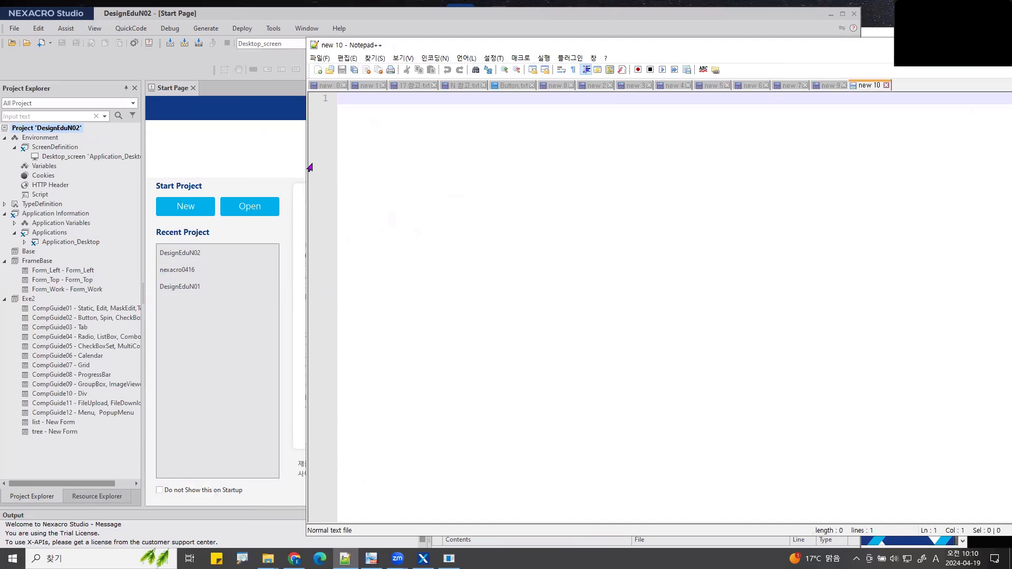
left_click_drag(302, 159, 759, 175)
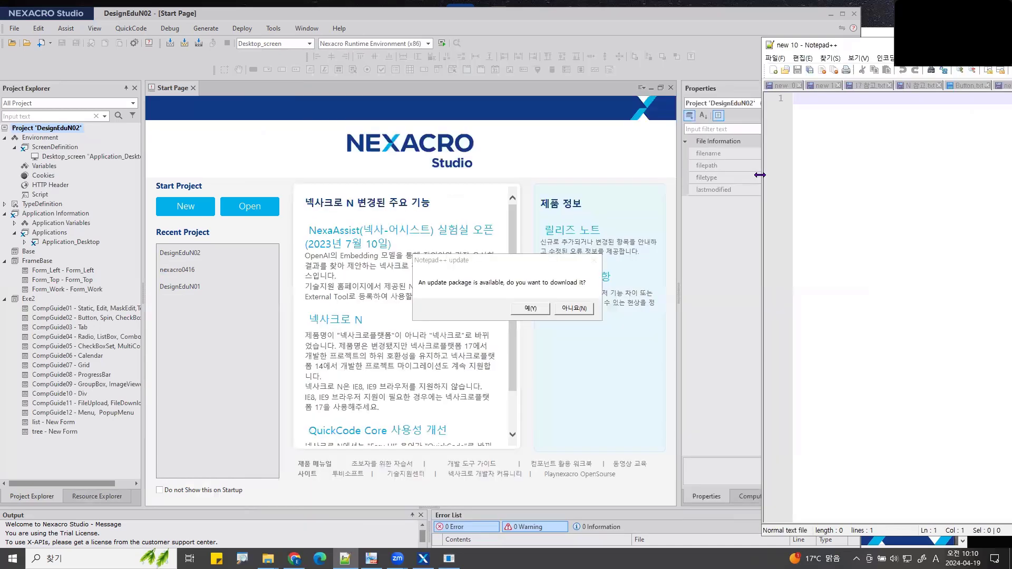
left_click(581, 310)
Step: Write "1. GUIDE 폴더 등록" on the first line of the new note
type("1.")
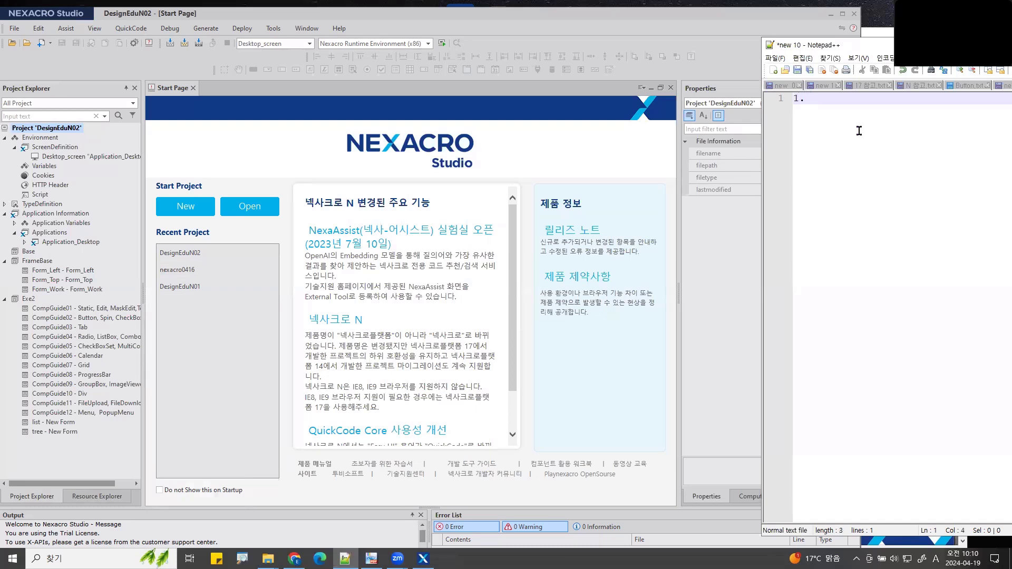
type(" GUYIDE")
key("BackSpace")
key("BackSpace")
key("BackSpace")
key("BackSpace")
type("IDE 폴더")
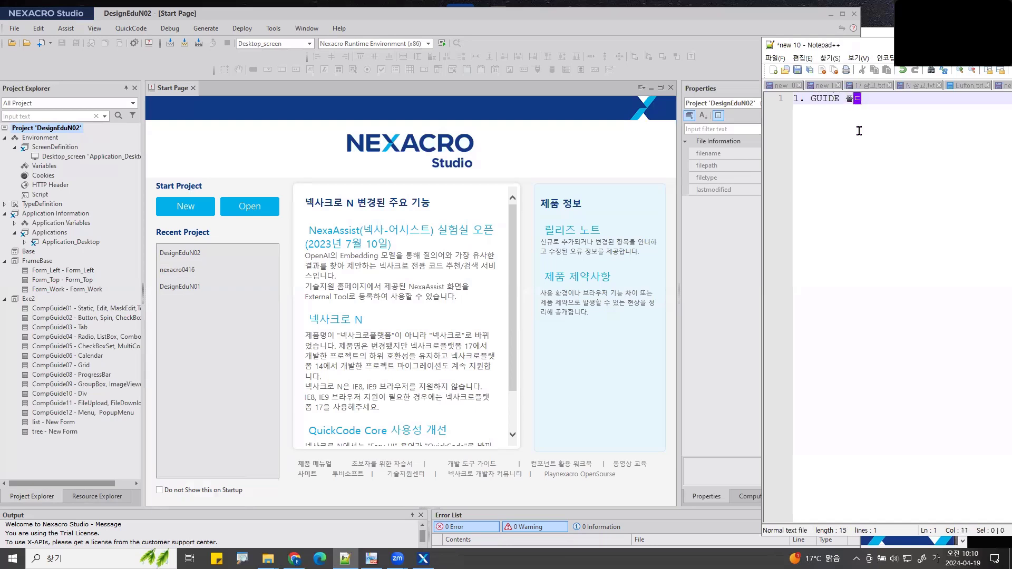
type(" 등록")
mouse_move(52, 440)
left_mouse_down()
mouse_move(11, 437)
mouse_move(2, 453)
mouse_move(42, 459)
mouse_move(46, 441)
mouse_move(25, 474)
mouse_move(40, 474)
left_mouse_up()
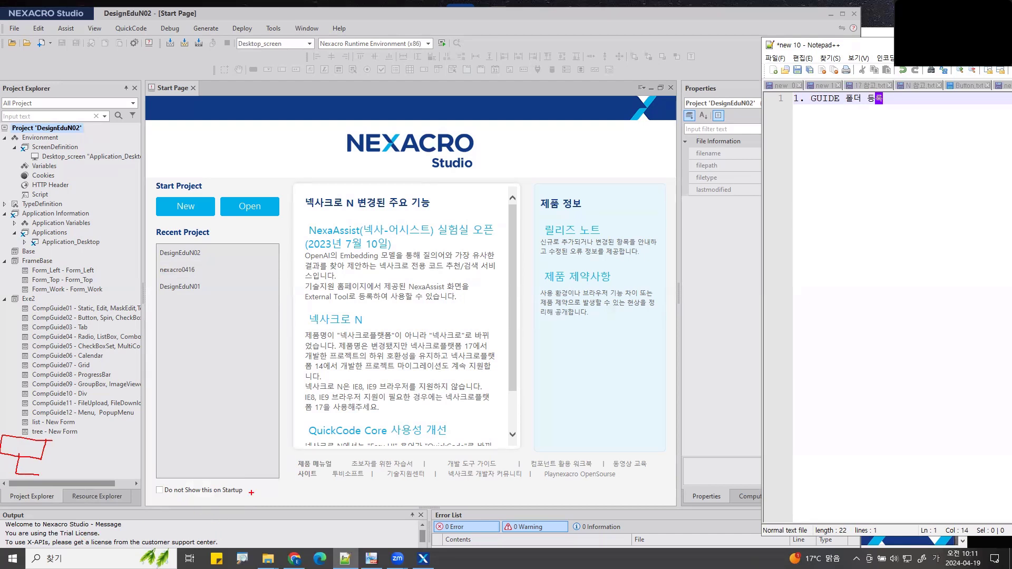
key("Escape")
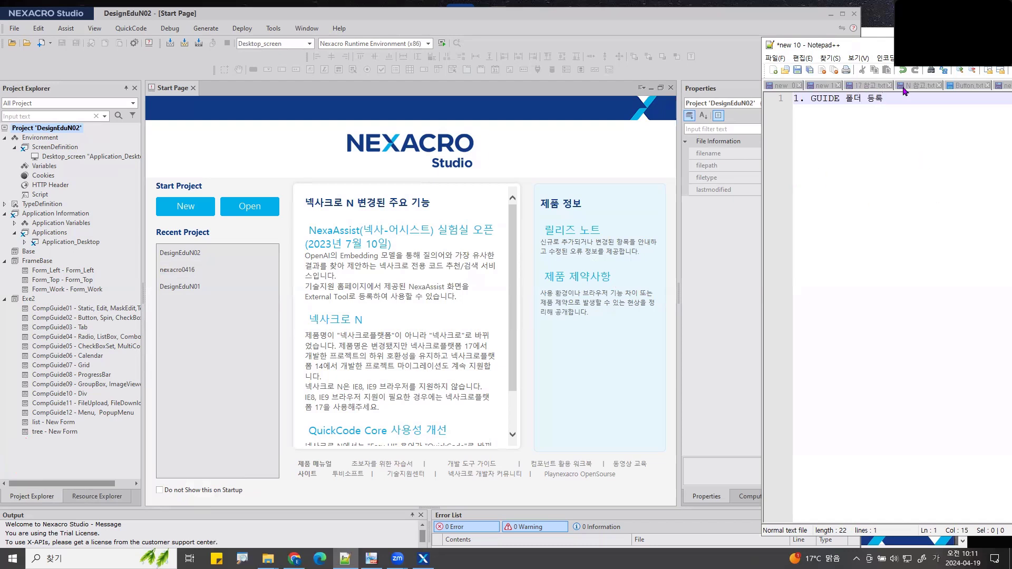
Step: Leave a blank line and write "2. Exe2 등록 삭제" as the note's second item
key("Return")
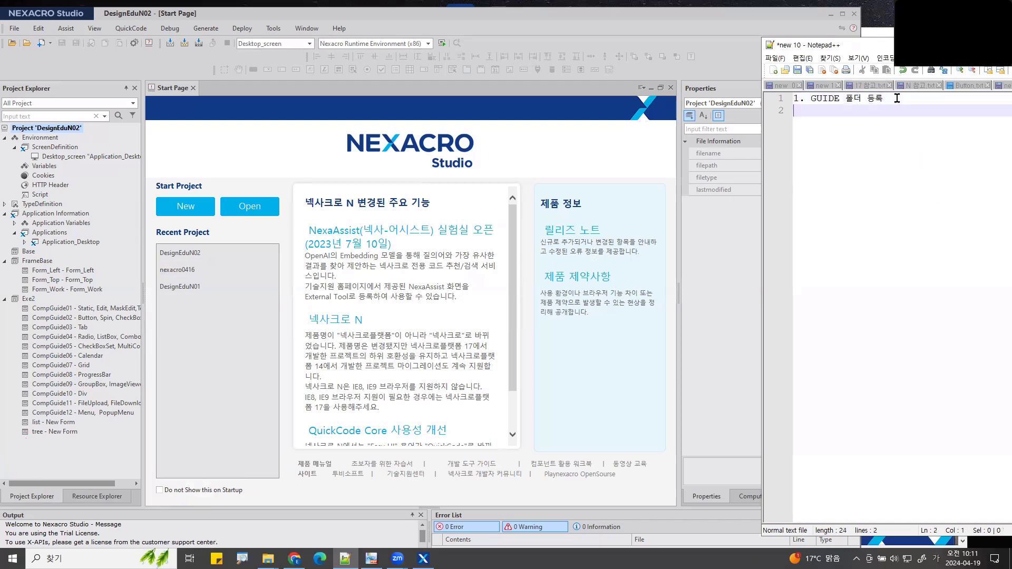
key("Return")
type("2. ㄸ")
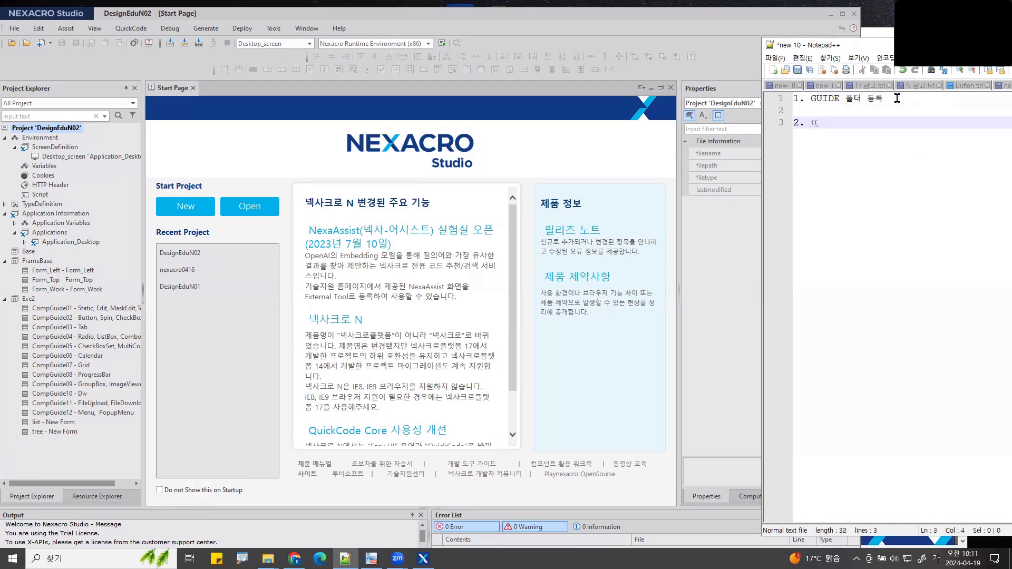
key("Hangul")
type("Exe2")
key("Hangul")
type("등록 삭ㅈ")
type("ㅔ")
Step: Bring up the DesignEduN02 folder, draw temporary annotations crossing out Exe2 there and in the project tree with a handwritten "Guide", and clear them
left_click(269, 558)
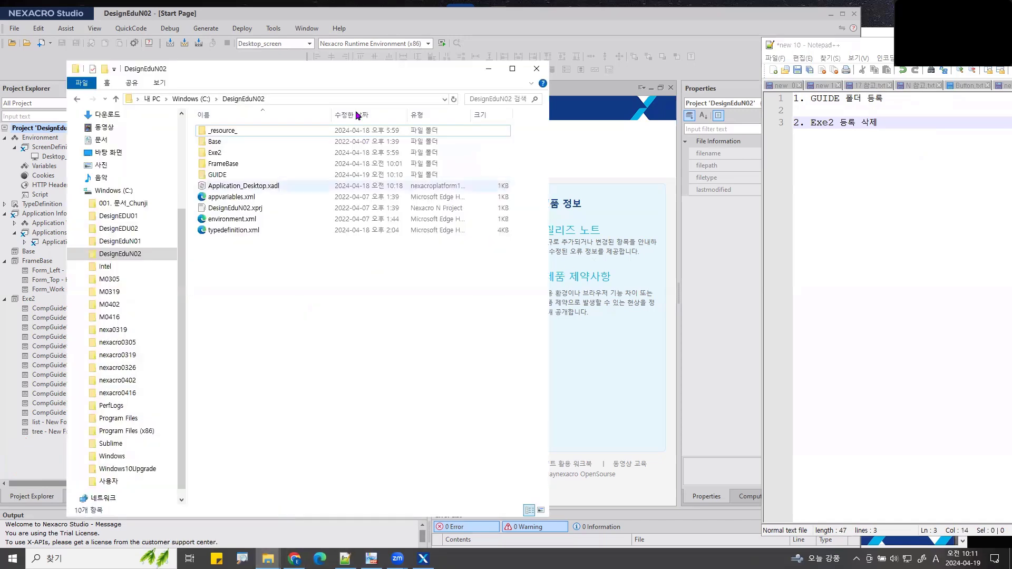
left_click_drag(349, 70, 581, 83)
key("ctrl+2")
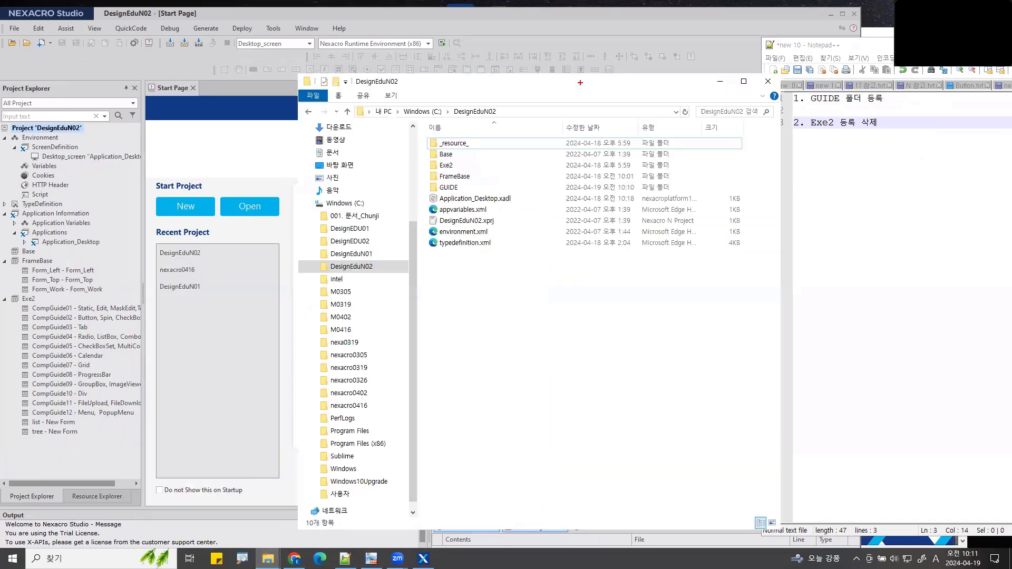
mouse_move(458, 157)
left_mouse_down()
mouse_move(430, 173)
mouse_move(460, 175)
left_mouse_up()
mouse_move(518, 310)
left_mouse_down()
mouse_move(382, 190)
mouse_move(577, 227)
mouse_move(502, 297)
left_mouse_up()
mouse_move(60, 39)
left_mouse_down()
mouse_move(108, 438)
mouse_move(96, 474)
left_mouse_up()
left_click_drag(206, 254, 171, 314)
left_click_drag(174, 267, 200, 319)
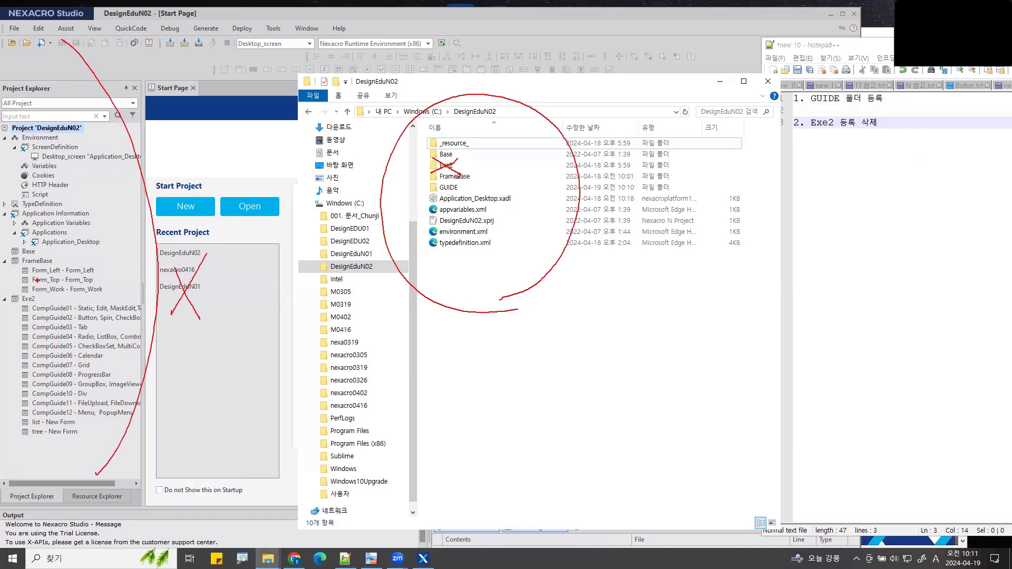
mouse_move(9, 309)
left_mouse_down()
mouse_move(1, 303)
mouse_move(39, 305)
mouse_move(20, 310)
left_mouse_up()
left_click_drag(19, 293, 33, 311)
mouse_move(36, 441)
left_mouse_down()
mouse_move(24, 439)
mouse_move(36, 455)
left_mouse_up()
mouse_move(25, 453)
left_mouse_down()
mouse_move(59, 443)
mouse_move(63, 463)
left_mouse_up()
left_click_drag(64, 444, 77, 443)
mouse_move(69, 444)
left_mouse_down()
mouse_move(70, 462)
mouse_move(82, 467)
left_mouse_up()
left_click_drag(88, 457, 107, 467)
mouse_move(41, 469)
left_mouse_down()
mouse_move(43, 496)
mouse_move(67, 500)
left_mouse_up()
mouse_move(73, 485)
left_mouse_down()
mouse_move(73, 512)
mouse_move(170, 472)
mouse_move(69, 480)
left_mouse_up()
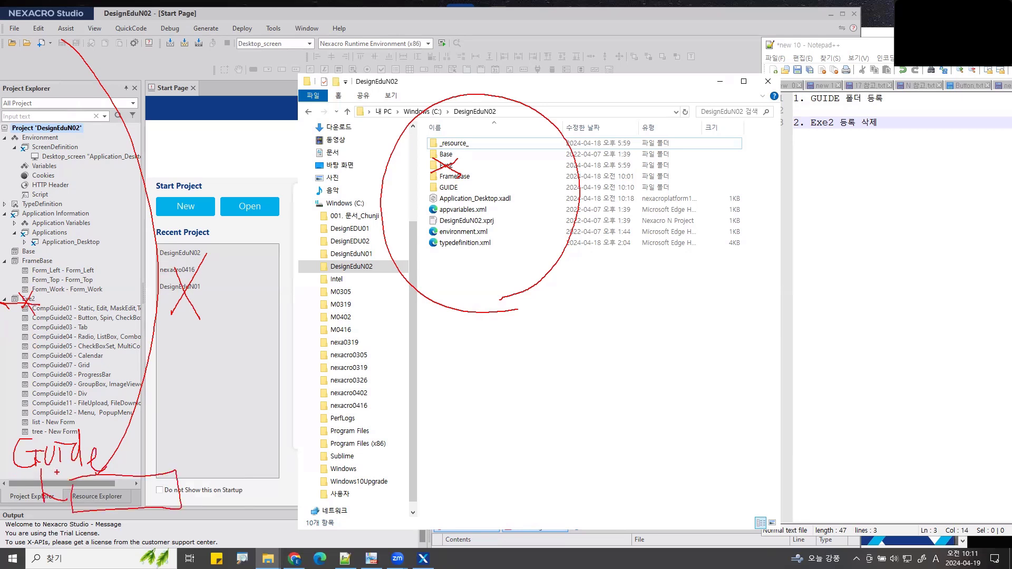
key("Escape")
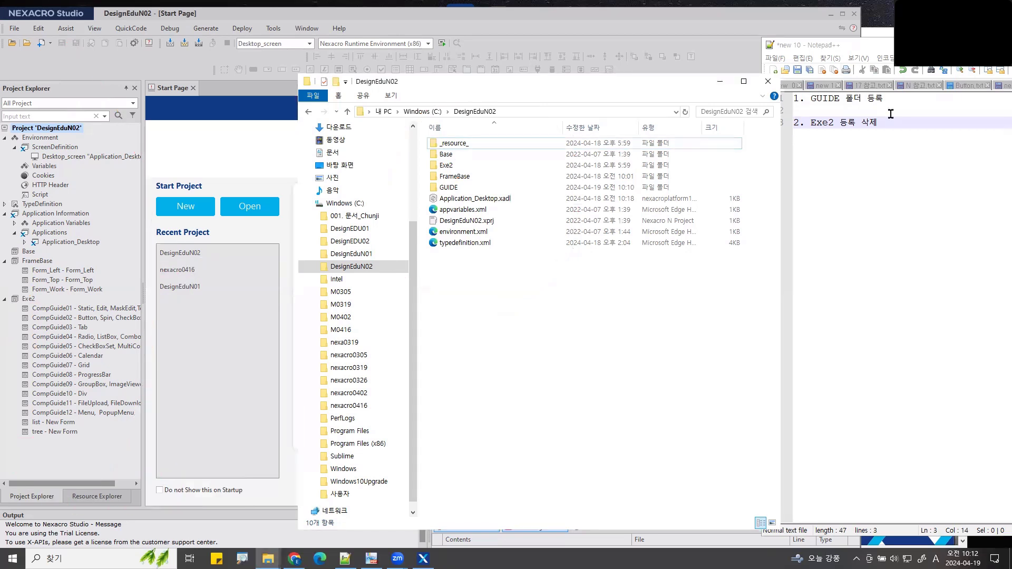
Step: Leave a blank line, write "3. 프로젝트 새로고침" as the note's third item, and select the three listed tasks
left_click(903, 123)
key("Return")
key("Return")
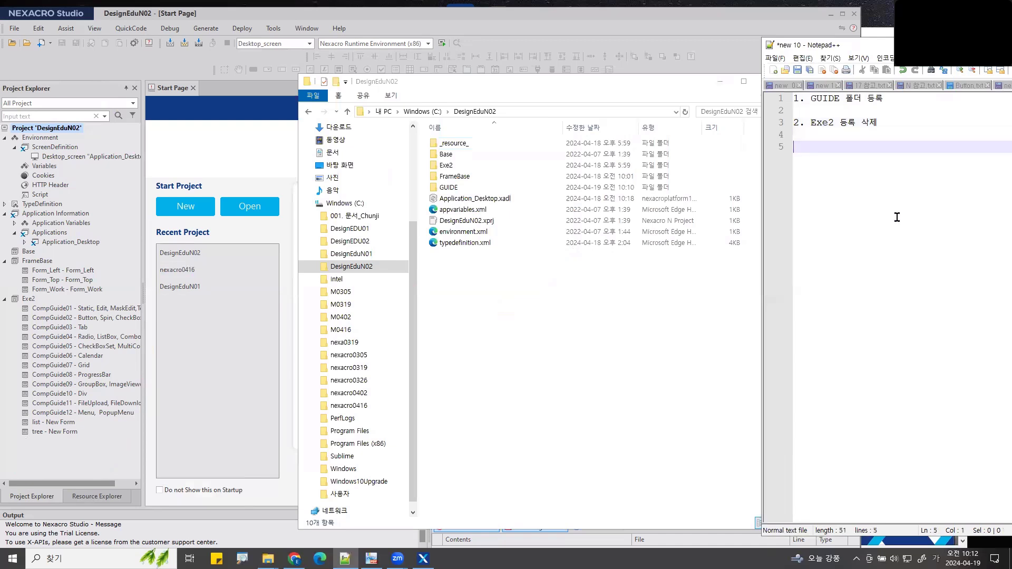
type("3. 프로젝트 생")
type("로고침")
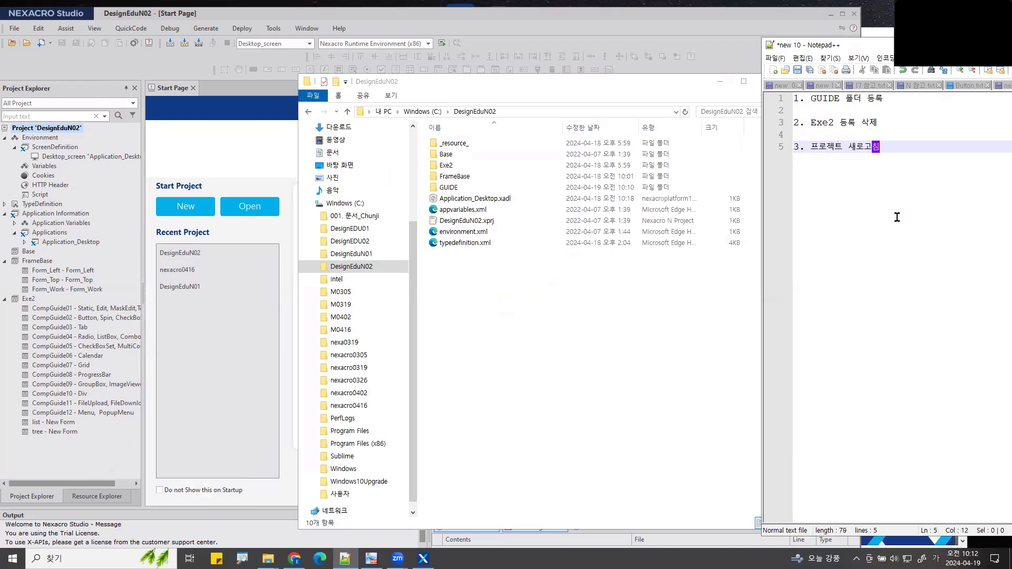
key("Return")
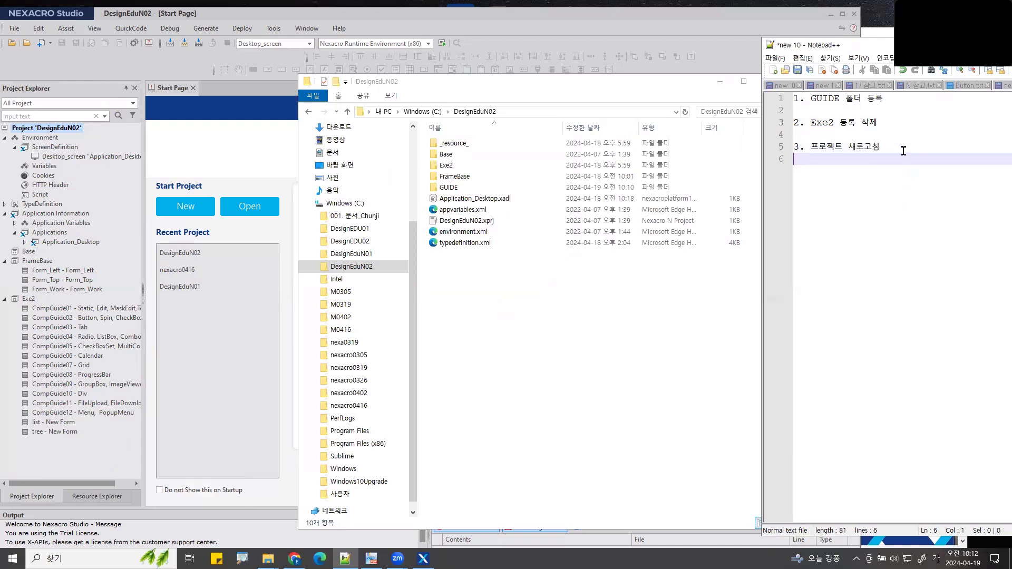
left_click_drag(902, 150, 774, 95)
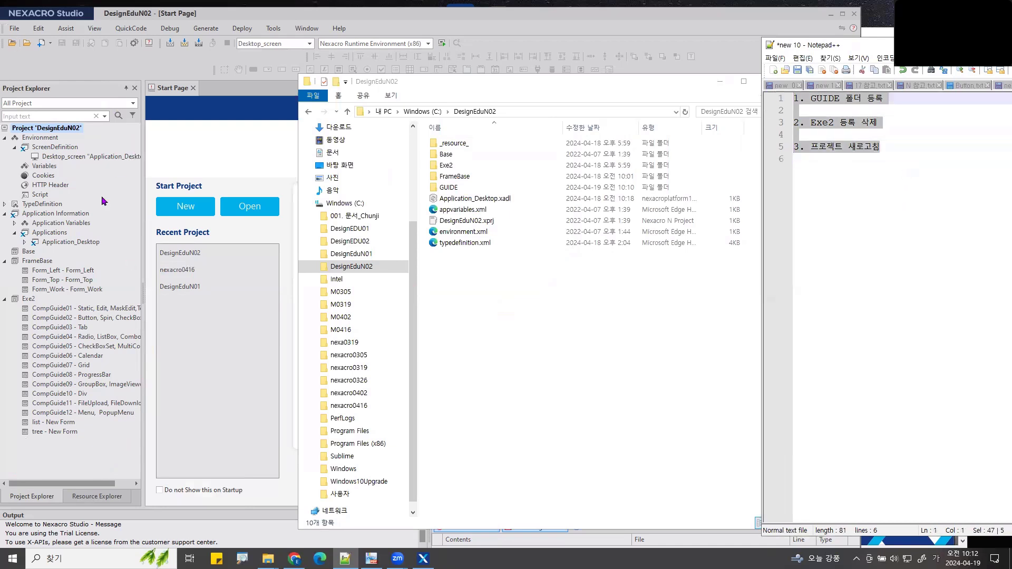
Step: Switch to Nexacro Studio, expand TypeDefinition in the project tree, and move the Notepad++ note so its full list shows beside it
left_click(439, 58)
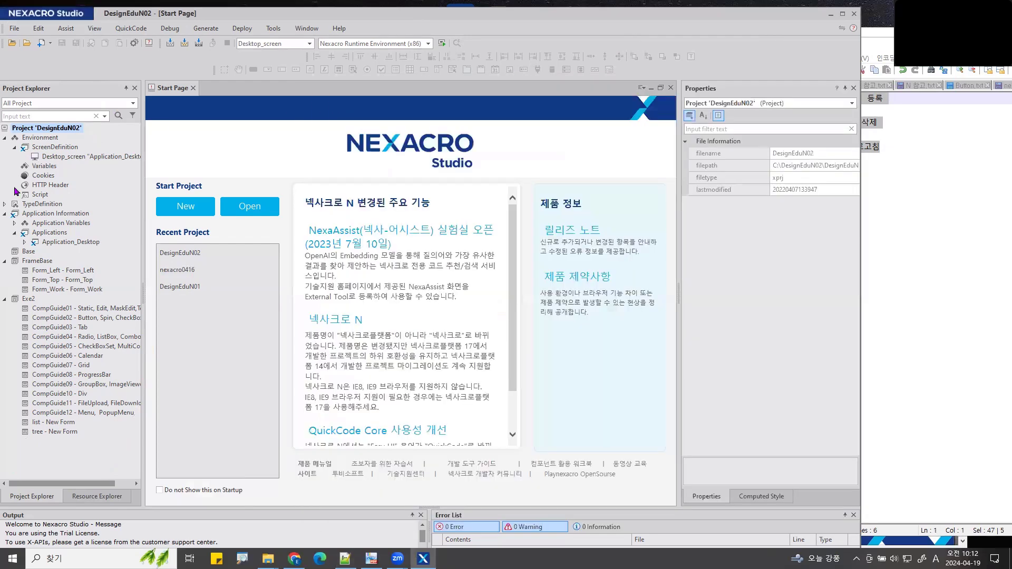
left_click(4, 204)
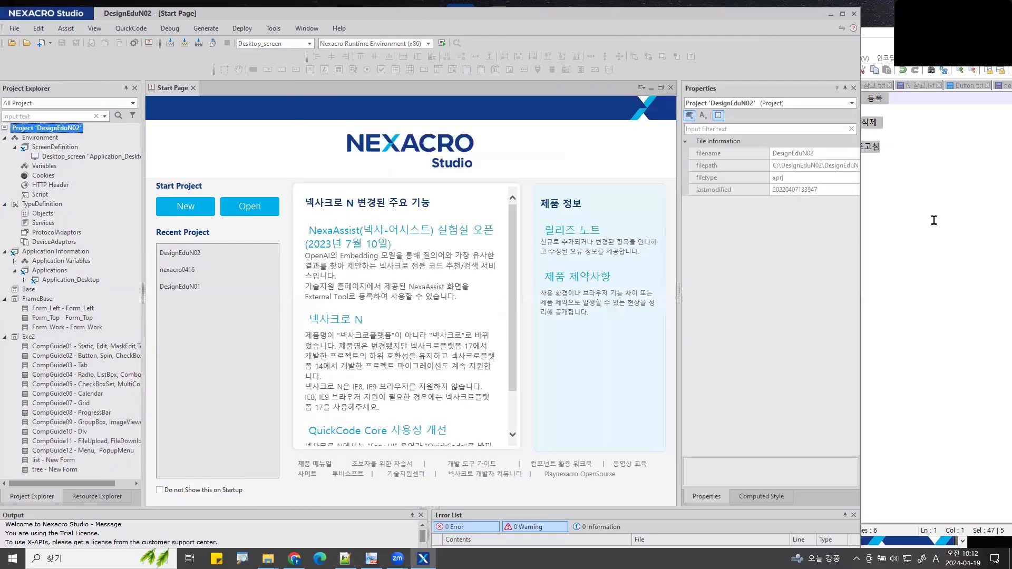
left_click(932, 221)
left_click_drag(873, 50, 847, 47)
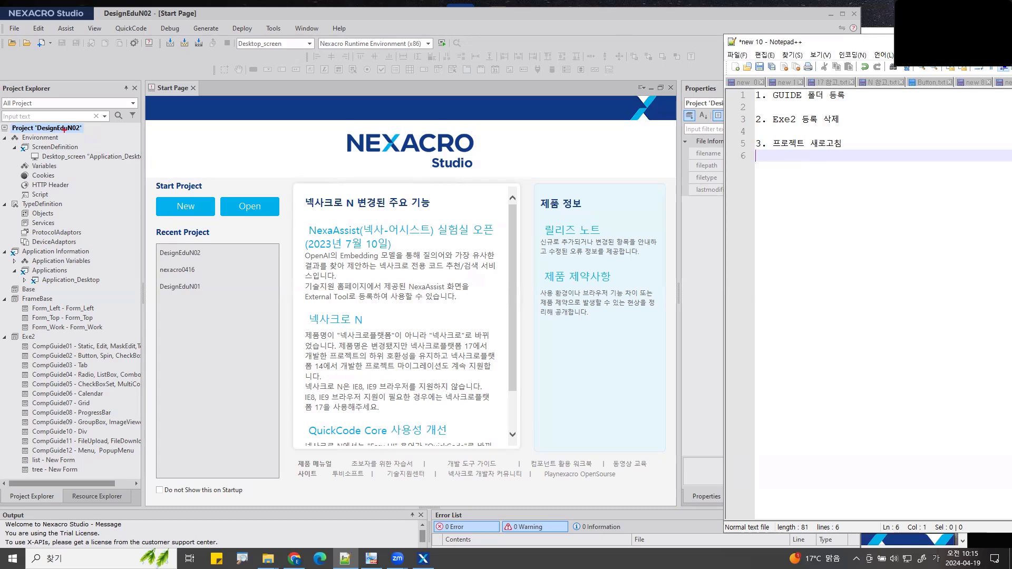
Step: Draw temporary annotations numbering Environment 1, Objects 2, Services 3 and Application_Desktop 4 in the project tree, and clear them
mouse_move(55, 135)
left_mouse_down()
mouse_move(163, 131)
mouse_move(192, 113)
left_mouse_up()
left_click_drag(56, 213, 206, 182)
mouse_move(60, 223)
left_mouse_down()
mouse_move(191, 236)
mouse_move(164, 213)
left_mouse_up()
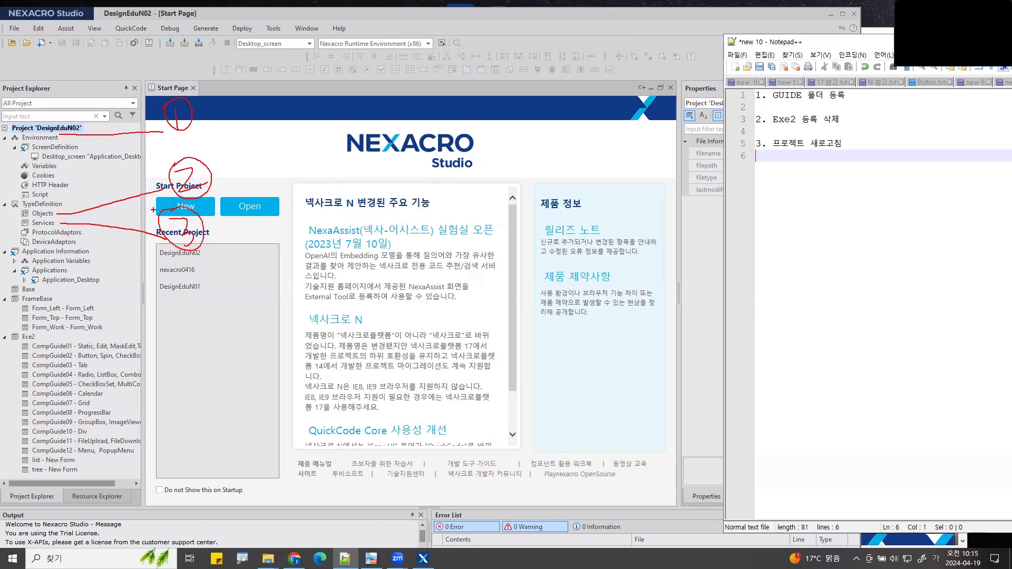
left_click_drag(107, 279, 192, 295)
mouse_move(179, 281)
left_mouse_down()
mouse_move(168, 312)
mouse_move(161, 279)
left_mouse_up()
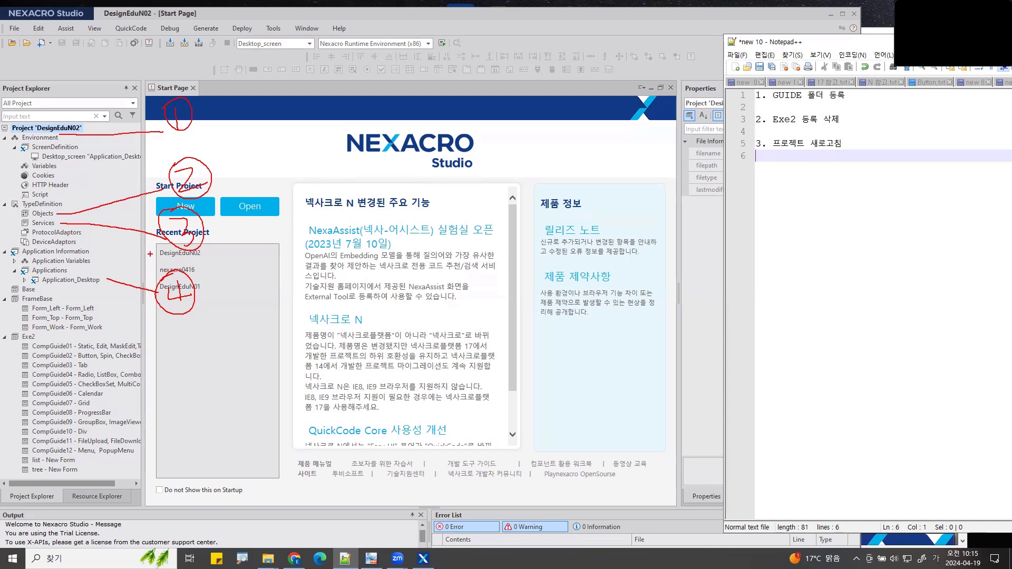
key("Escape")
Step: Examine the Environment's themeid property, the TypeDefinition file information, and the Objects entry in the project tree
left_click(42, 138)
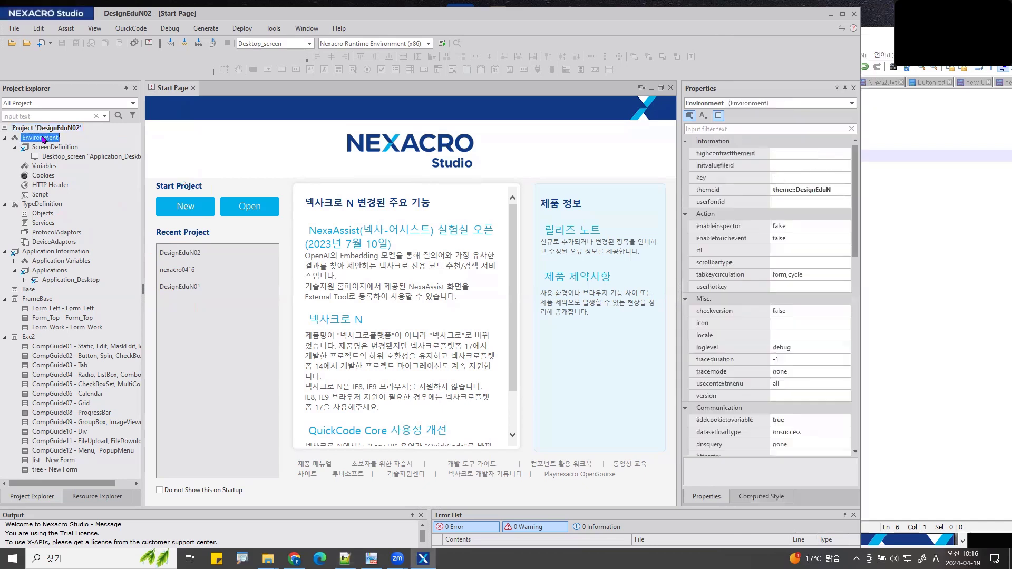
left_click(722, 190)
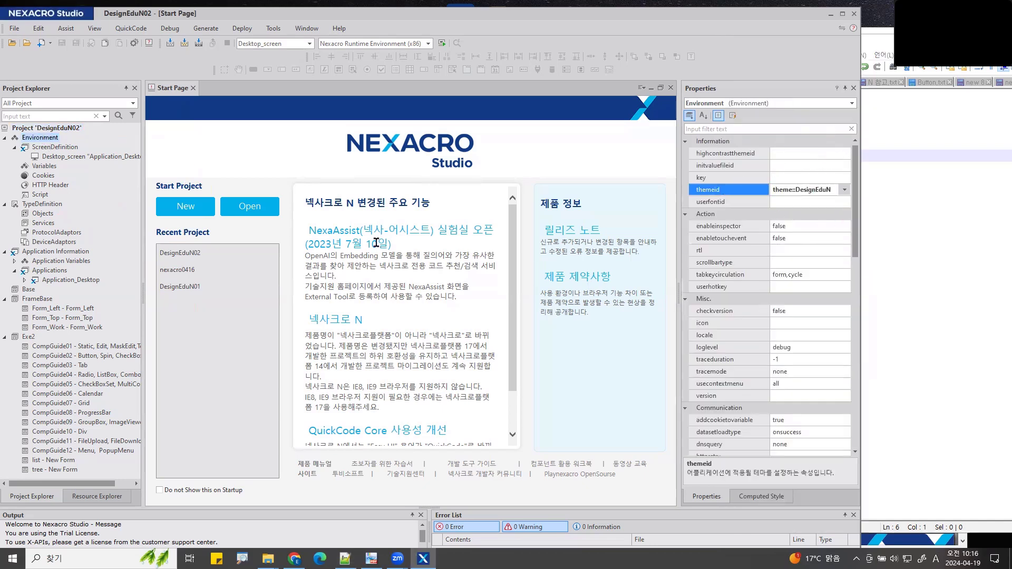
left_click(29, 205)
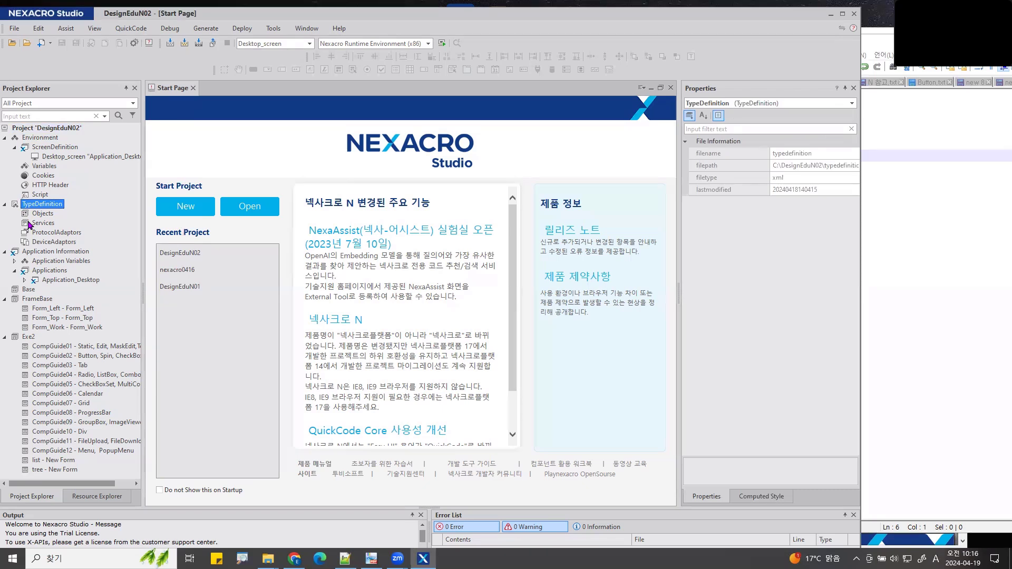
left_click(43, 214)
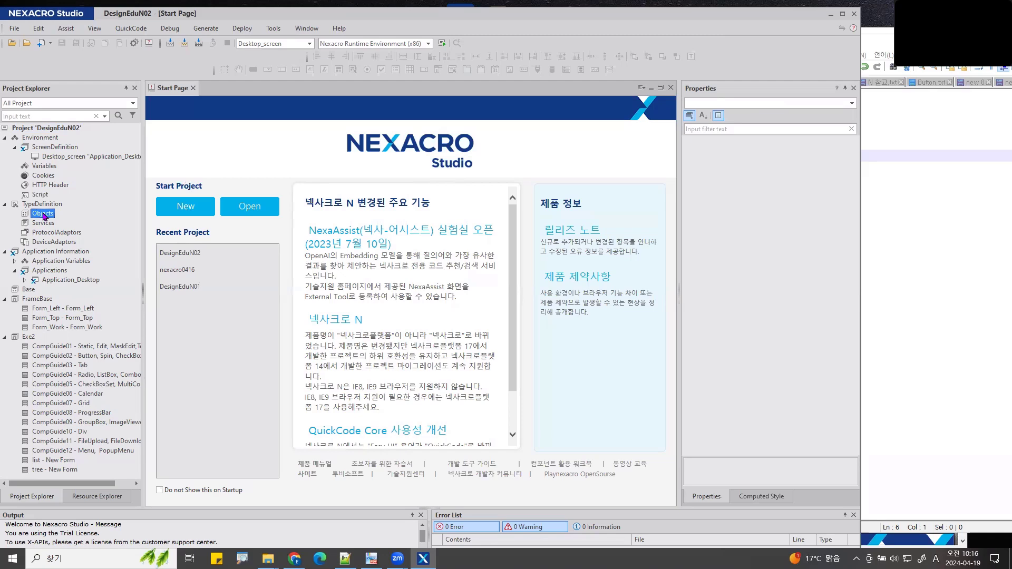
Step: Open the TypeDefinition services and add a form-type user service with the PrefixID GUIDE
double_click(44, 223)
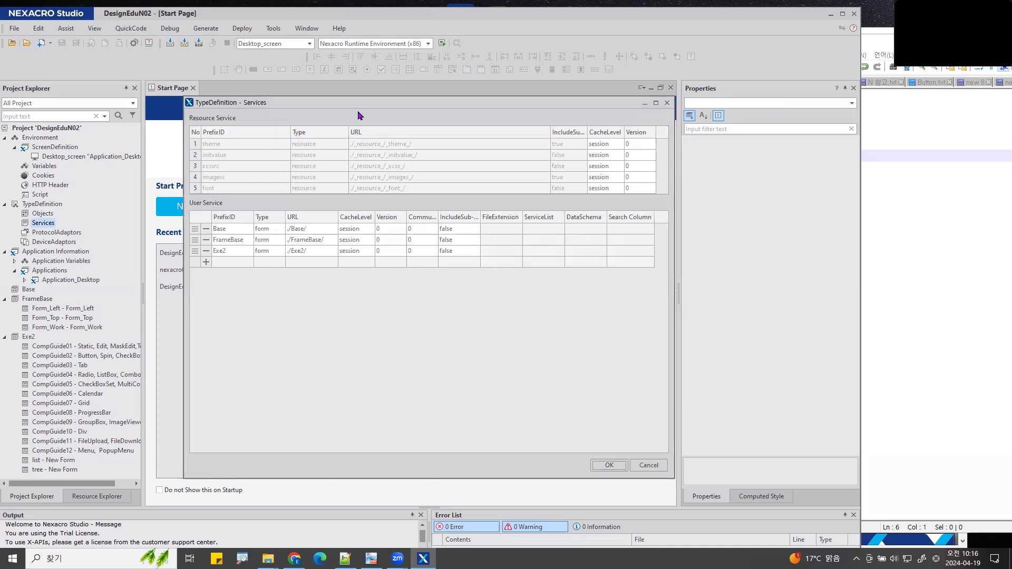
left_click_drag(387, 102, 475, 97)
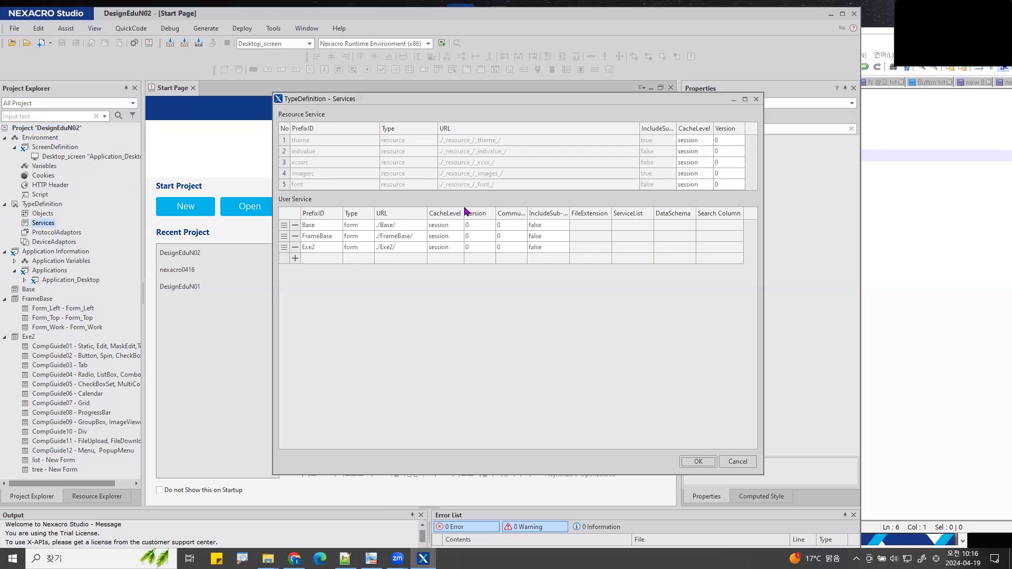
left_click(295, 258)
left_click(302, 279)
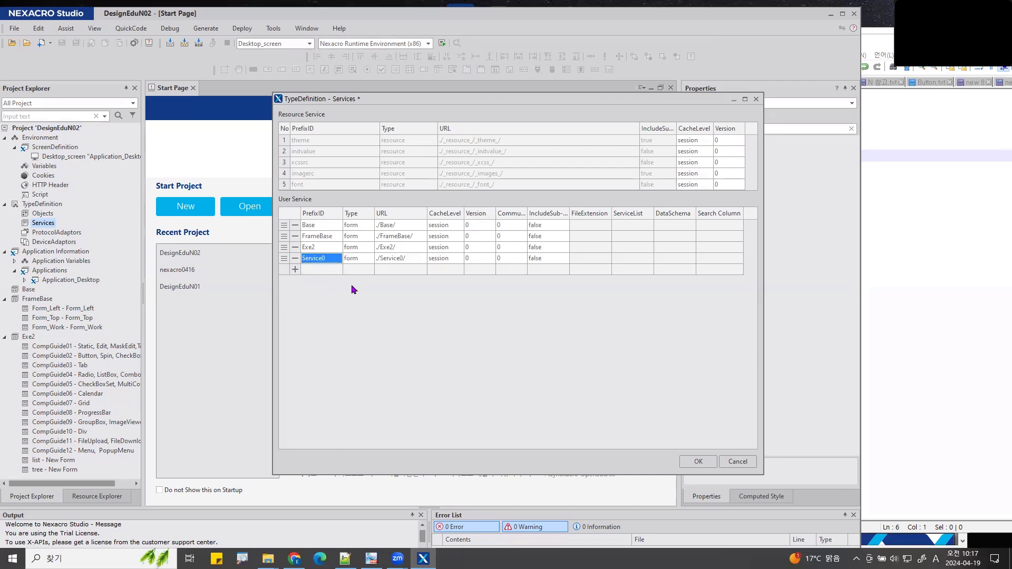
left_click(390, 261)
left_click(395, 258)
left_click_drag(405, 258, 378, 259)
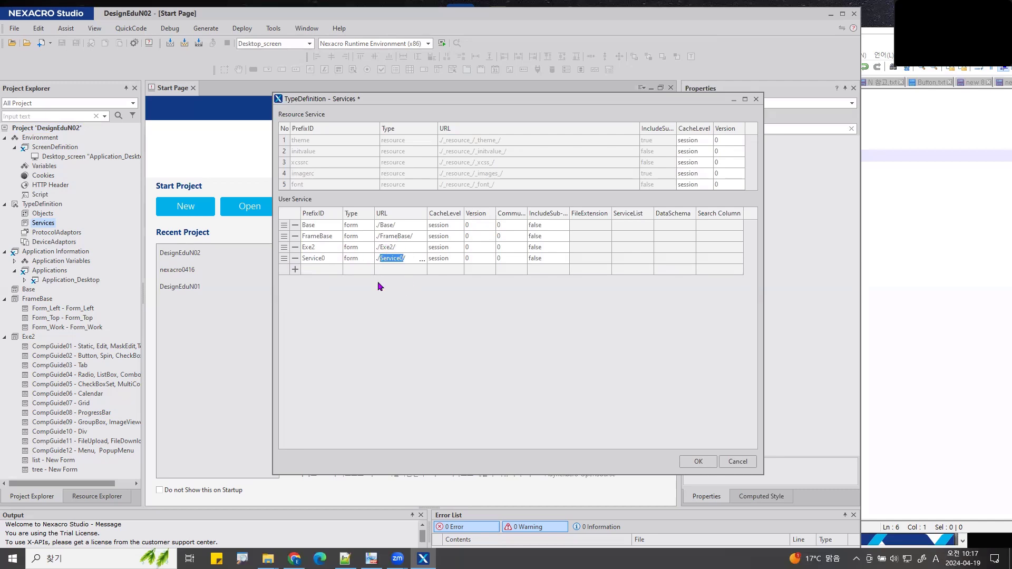
left_click(321, 262)
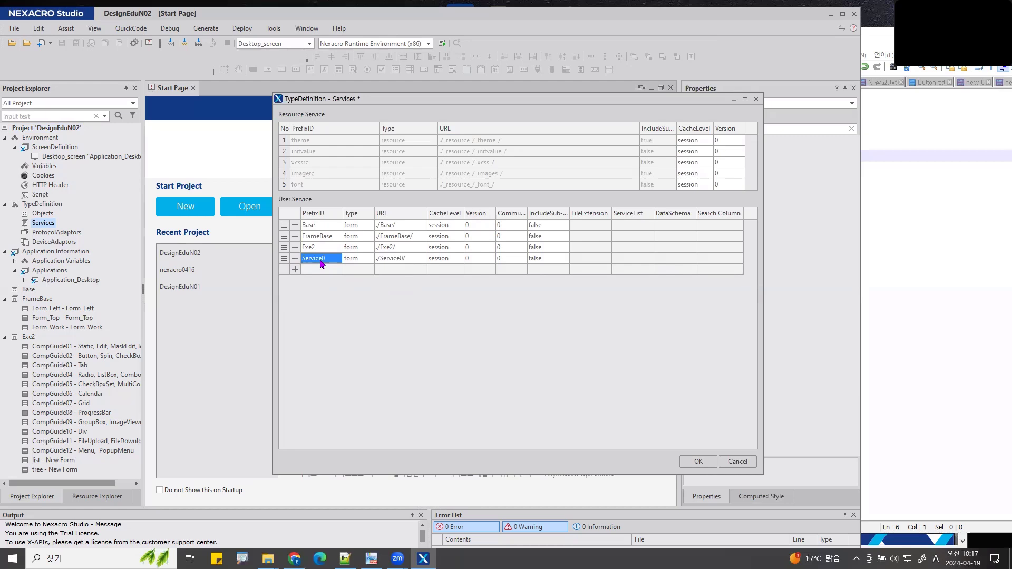
type("GUIDE")
key("Return")
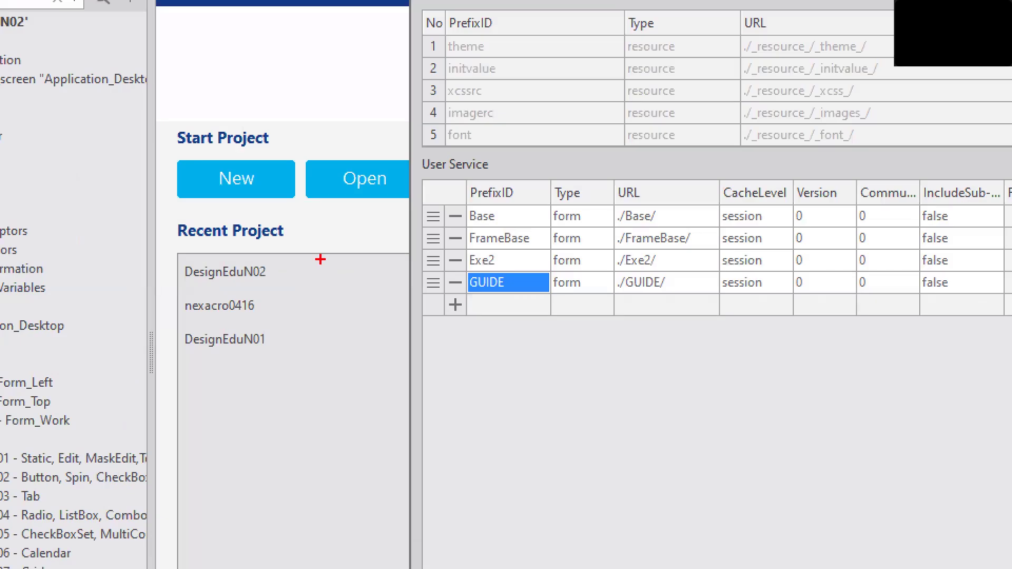
Step: Draw temporary annotations linking the GUIDE PrefixID to its URL with a handwritten "A" beside them, and clear them
mouse_move(544, 256)
left_mouse_down()
mouse_move(512, 282)
mouse_move(525, 293)
mouse_move(481, 301)
mouse_move(635, 374)
mouse_move(636, 292)
mouse_move(622, 311)
mouse_move(648, 305)
left_mouse_up()
mouse_move(666, 269)
left_mouse_down()
mouse_move(667, 285)
mouse_move(650, 305)
mouse_move(607, 273)
mouse_move(663, 259)
mouse_move(669, 287)
left_mouse_up()
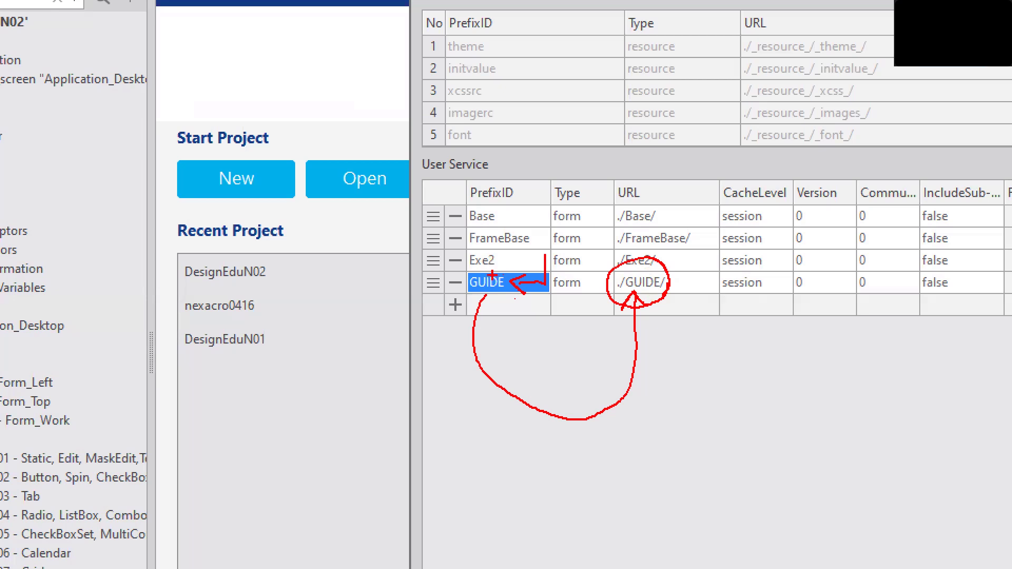
left_click_drag(417, 409, 414, 471)
left_click_drag(436, 385, 459, 463)
left_click_drag(405, 433, 453, 434)
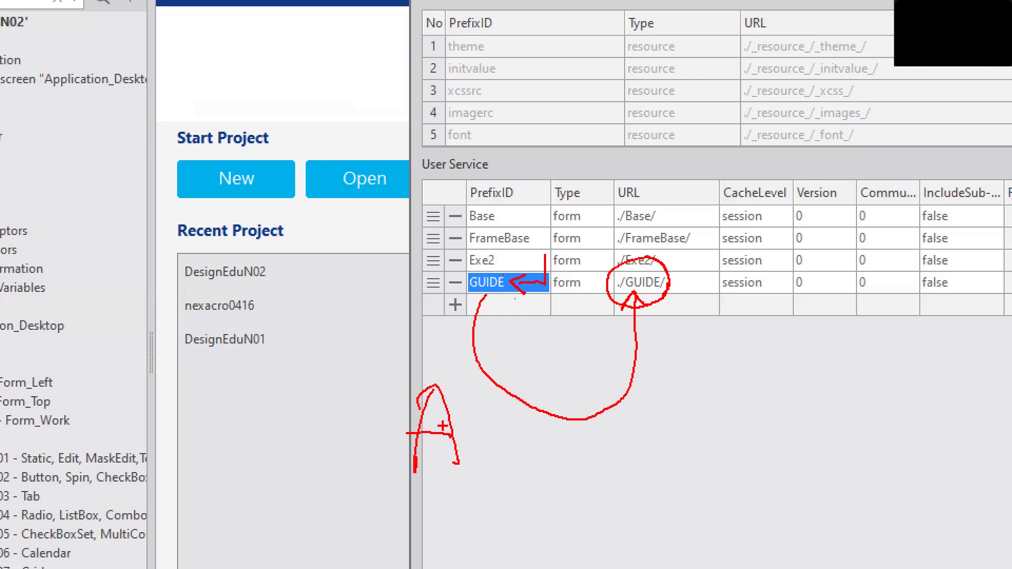
key("Escape")
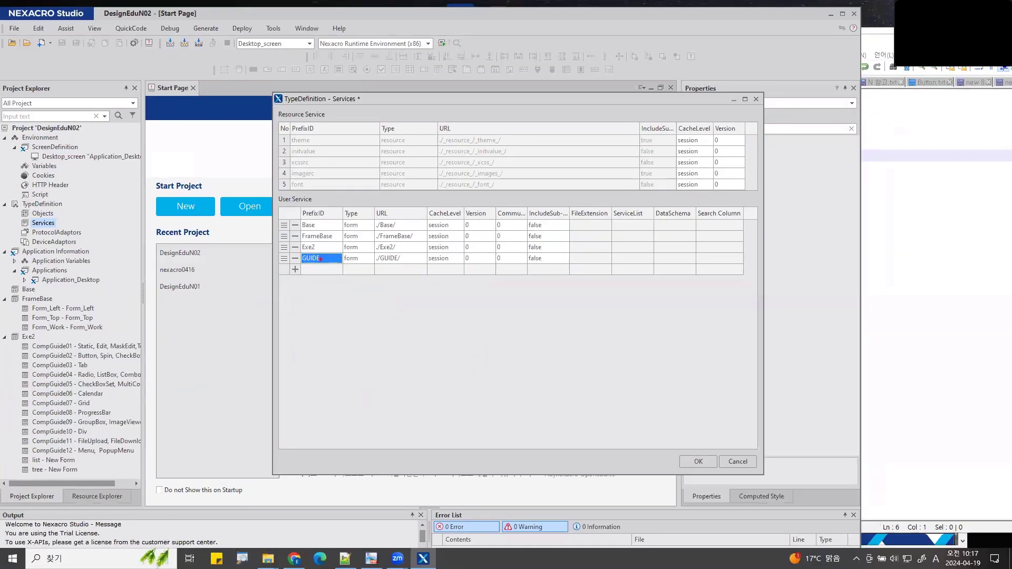
Step: Draw a temporary boxed "A" over the project tree and a boxed handwritten "Guide" below the User Service table, and clear both
mouse_move(48, 400)
left_mouse_down()
mouse_move(27, 437)
mouse_move(52, 438)
mouse_move(56, 420)
left_mouse_up()
mouse_move(18, 441)
left_mouse_down()
mouse_move(43, 441)
mouse_move(45, 389)
mouse_move(24, 434)
left_mouse_up()
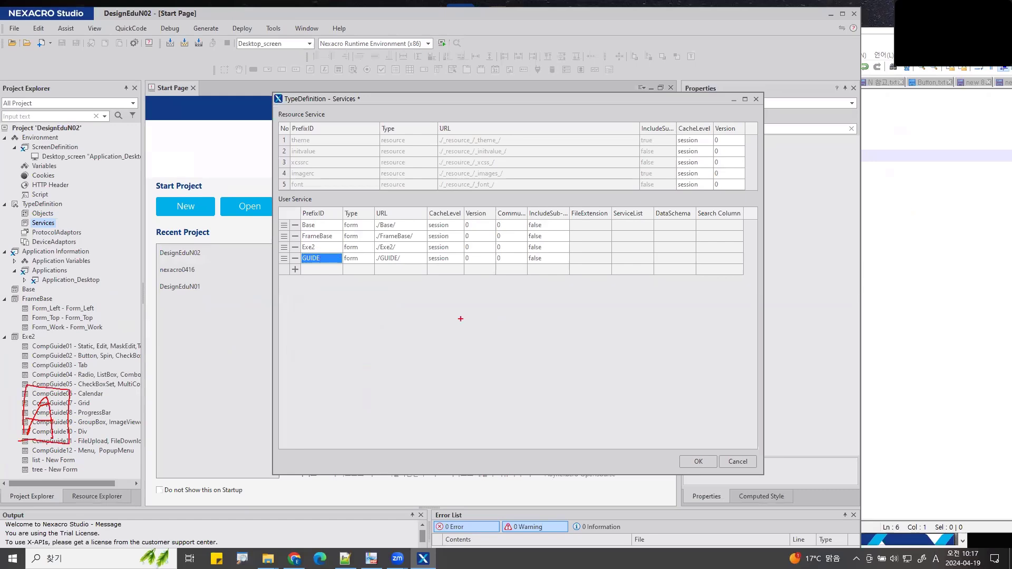
left_click_drag(459, 316, 464, 367)
left_click_drag(437, 332, 474, 340)
mouse_move(453, 330)
left_mouse_down()
mouse_move(463, 370)
mouse_move(505, 321)
mouse_move(518, 364)
left_mouse_up()
left_click_drag(498, 317, 538, 345)
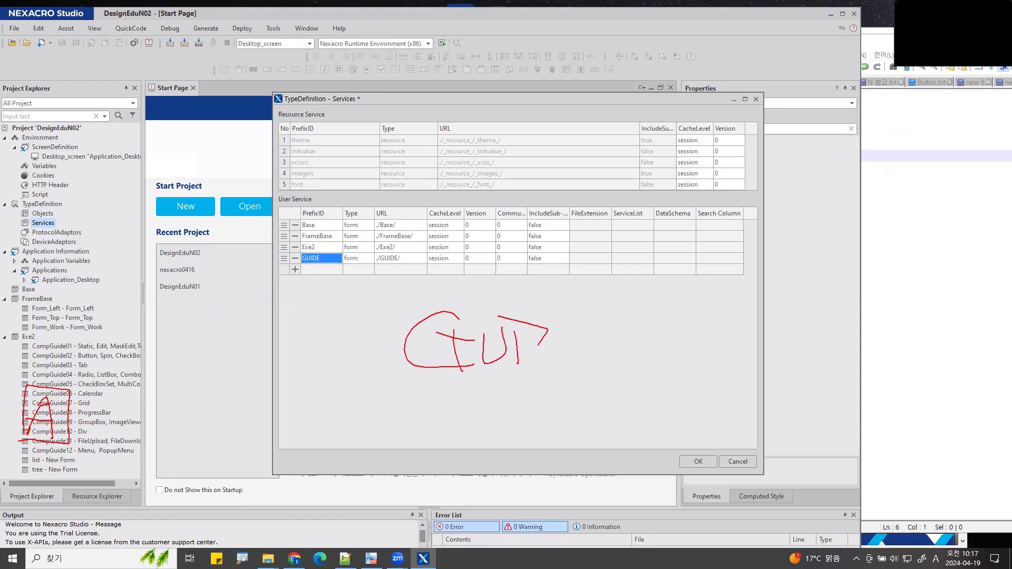
left_click_drag(540, 297, 542, 367)
mouse_move(548, 332)
left_mouse_down()
mouse_move(551, 367)
mouse_move(584, 364)
left_mouse_up()
mouse_move(601, 361)
left_mouse_down()
mouse_move(592, 288)
mouse_move(392, 390)
mouse_move(595, 371)
left_mouse_up()
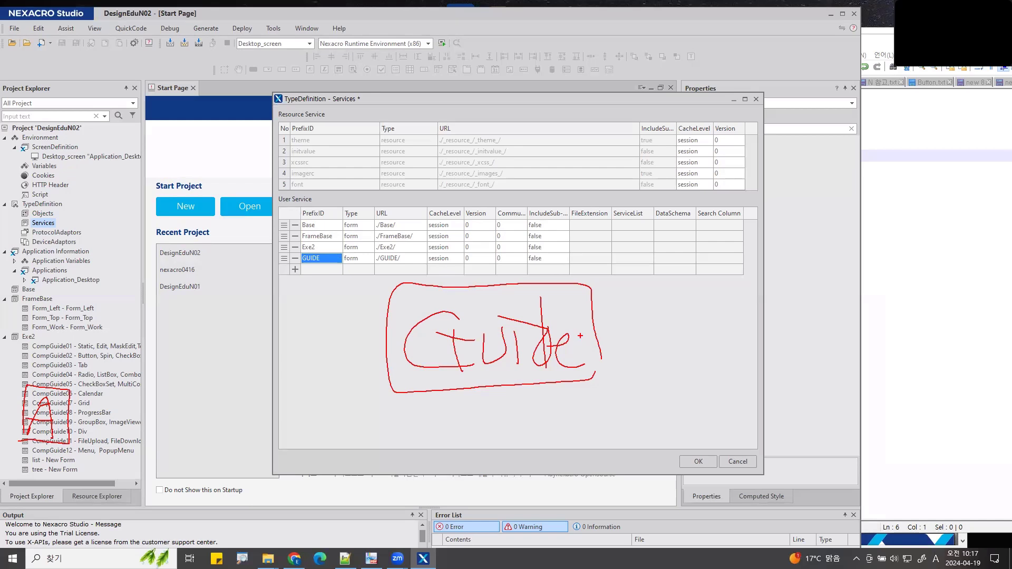
key("Escape")
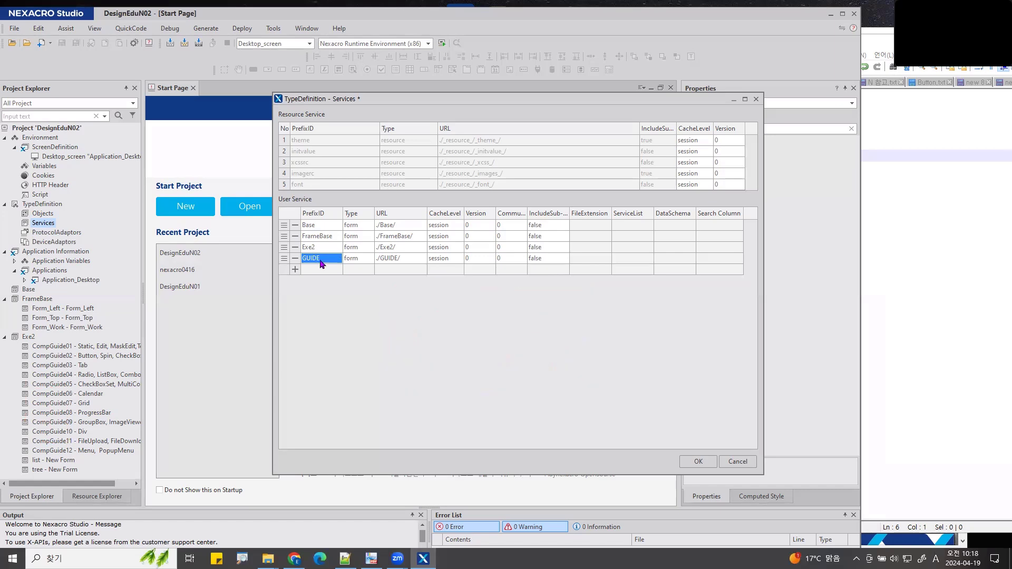
Step: Circle the add-row symbol beneath the GUIDE service with a temporary annotation, and clear it
key("ctrl+1")
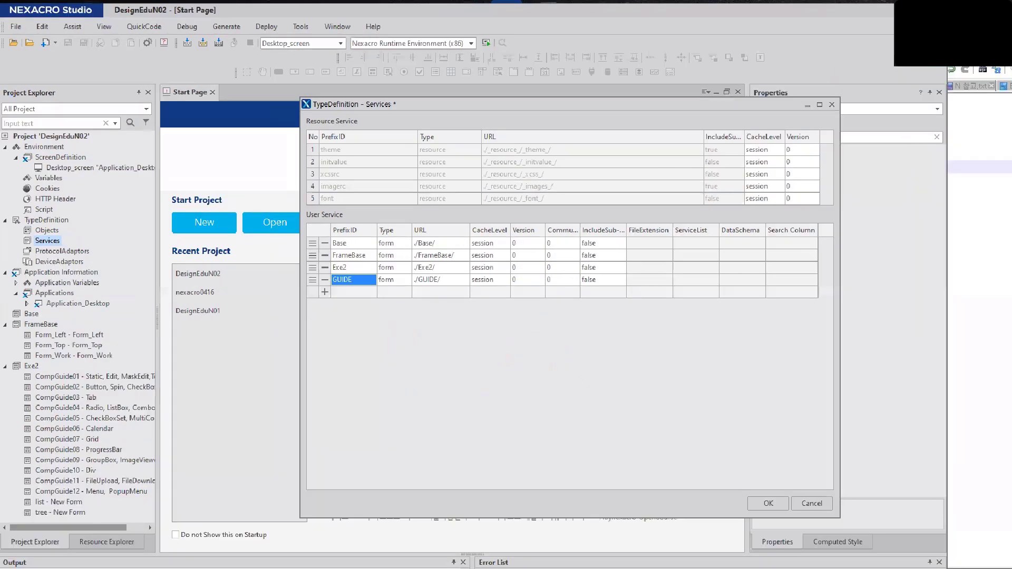
left_click(310, 263)
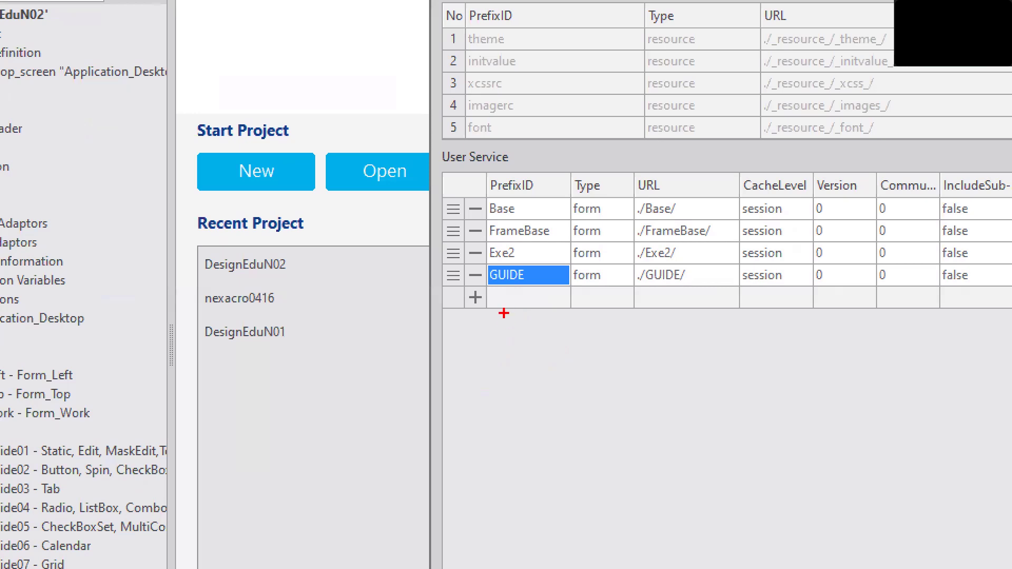
mouse_move(504, 309)
left_mouse_down()
mouse_move(472, 311)
mouse_move(493, 302)
left_mouse_up()
key("Escape")
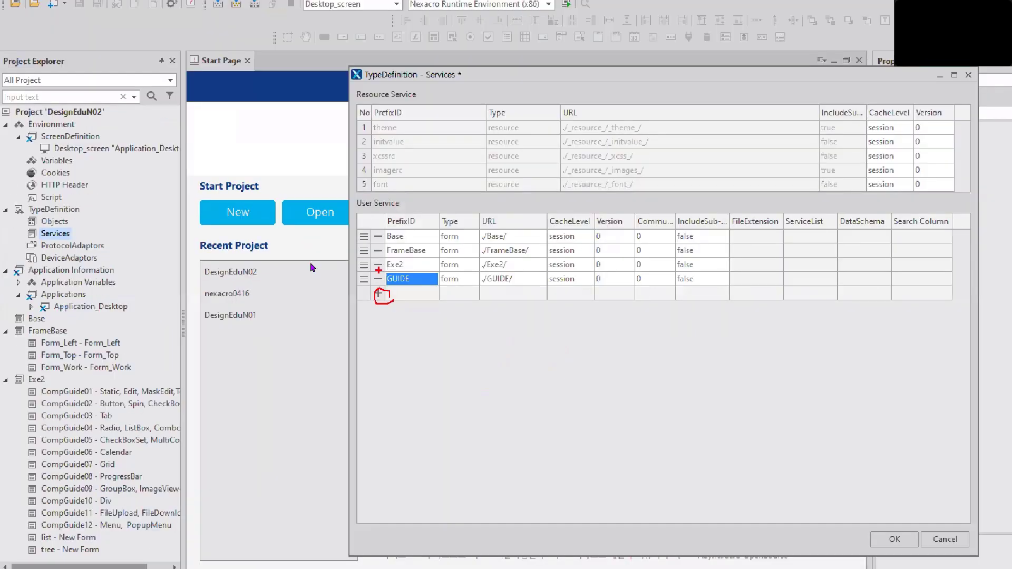
Step: Delete the Exe2 user service, apply the service changes, and expand GUIDE in the project tree
left_click(295, 247)
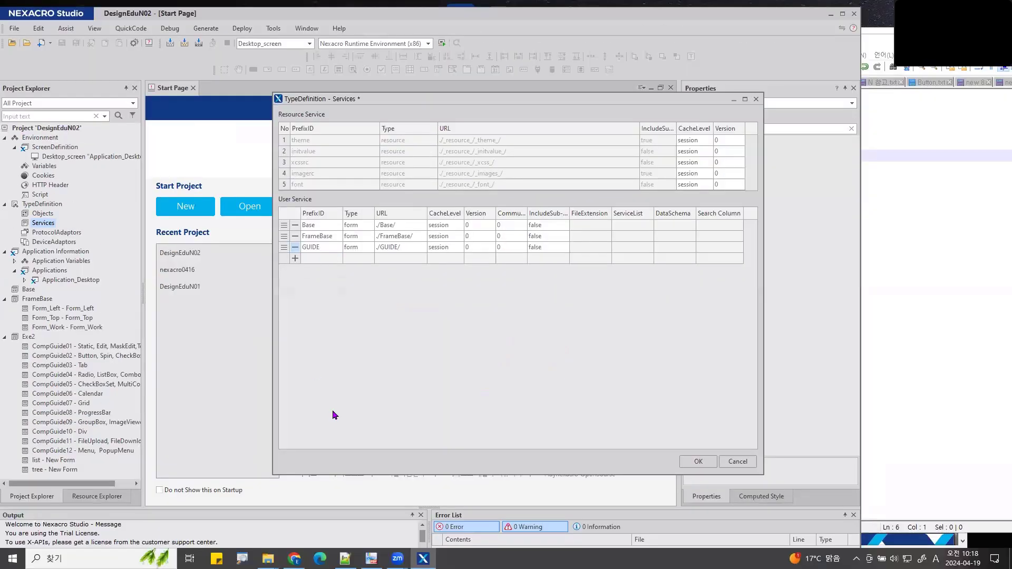
left_click(694, 462)
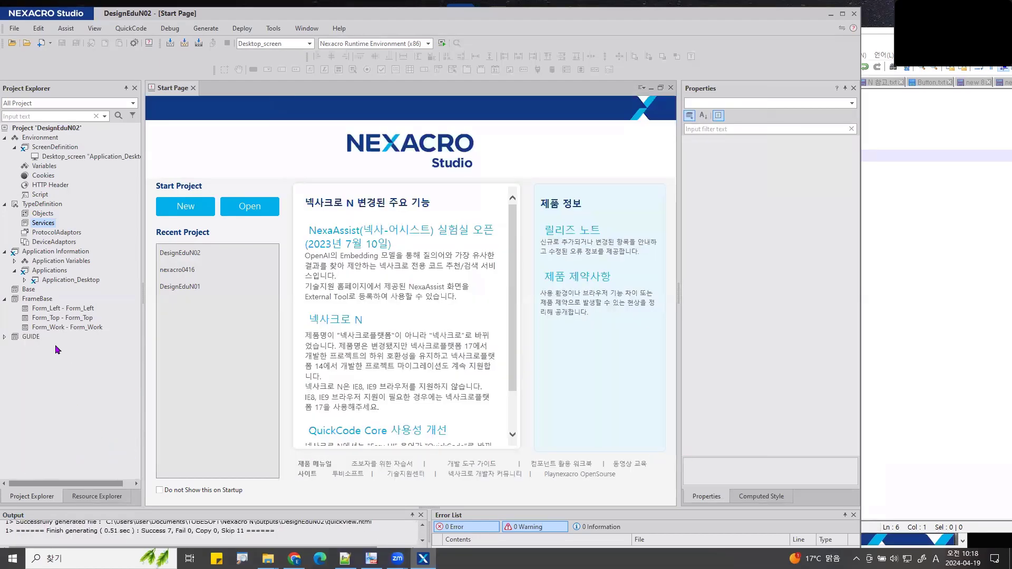
left_click(4, 338)
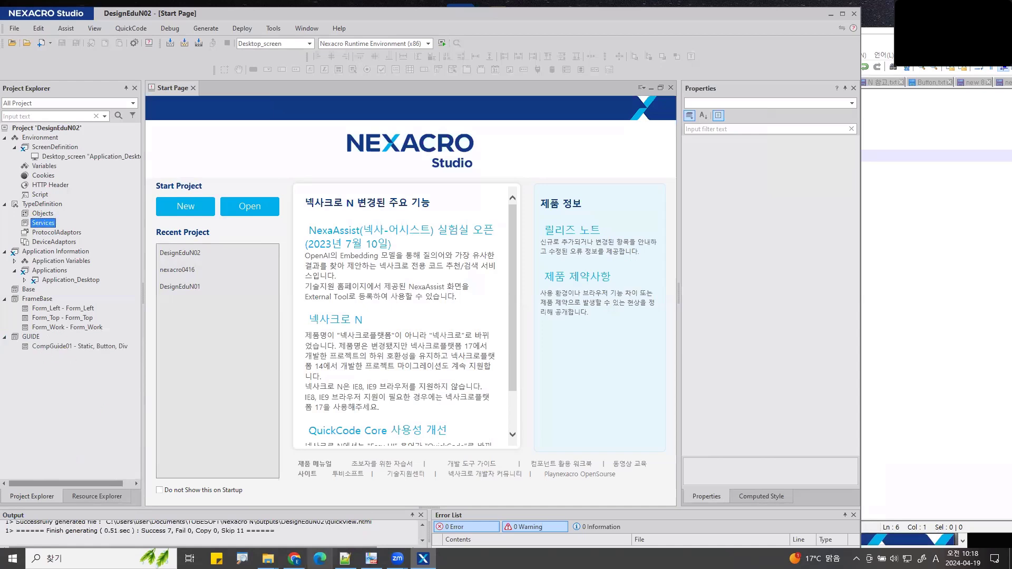
Step: Check the Exe2 folder inside DesignEduN02 in File Explorer and return to Nexacro Studio
mouse_move(294, 558)
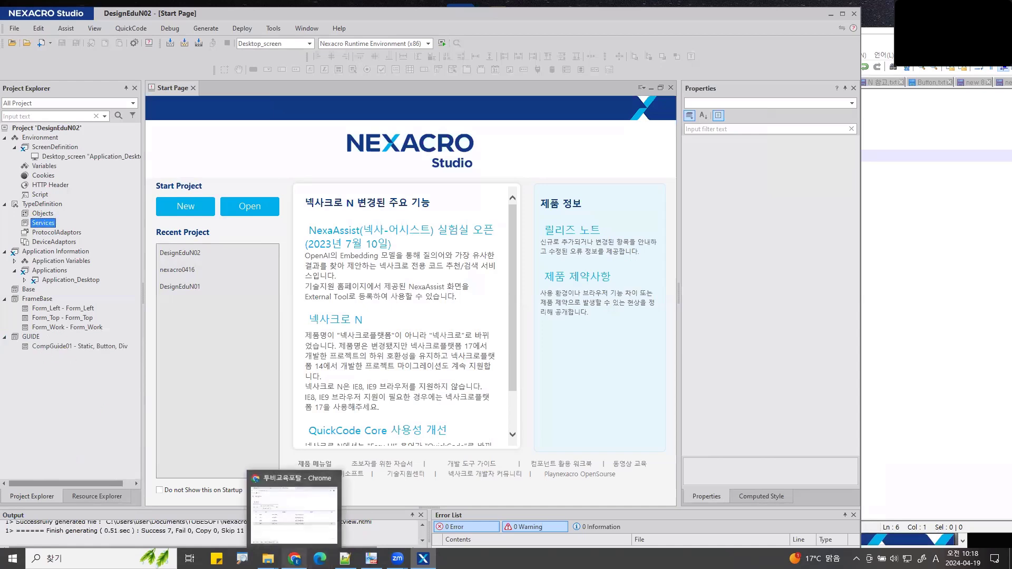
left_click(267, 522)
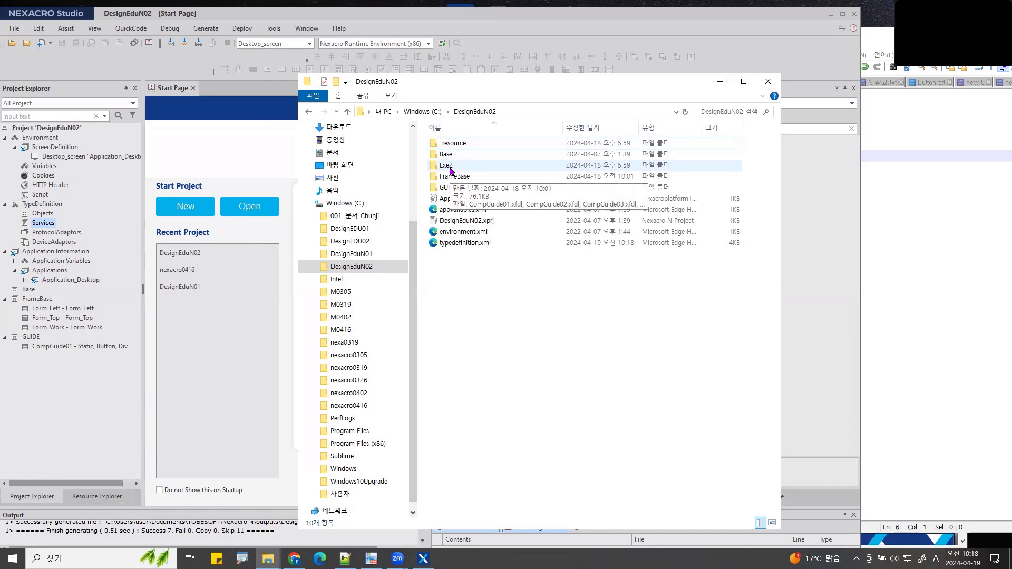
left_click(824, 54)
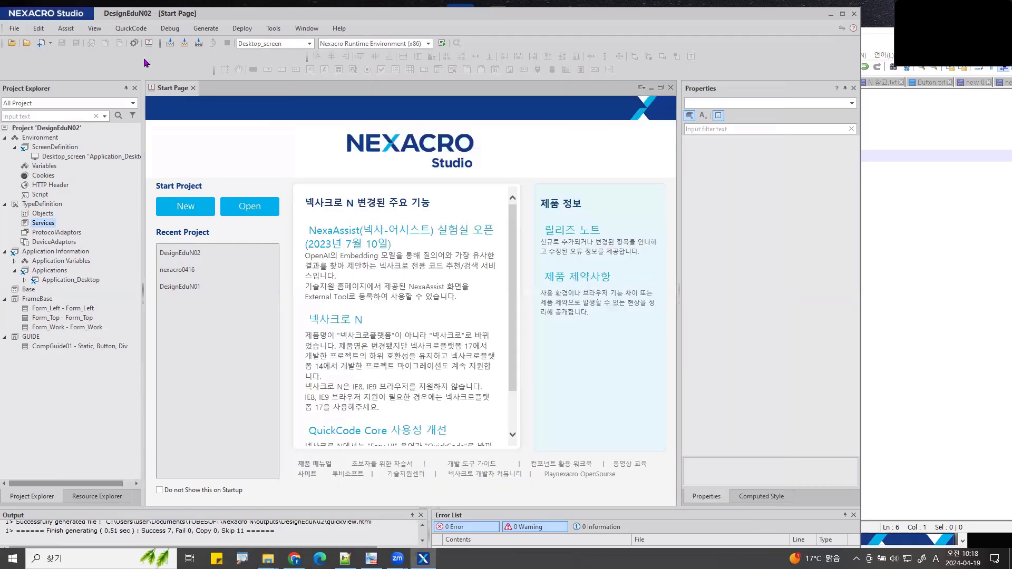
Step: Set up an empty form named temp in the Base location with a layout 1048 px wide and 693 px high
left_click(42, 42)
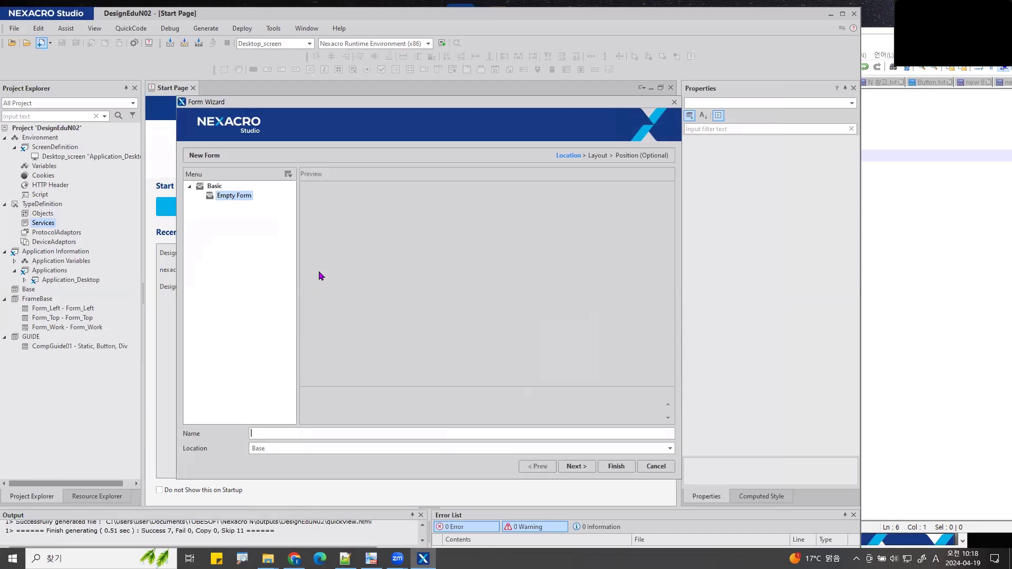
type("temp")
left_click(926, 219)
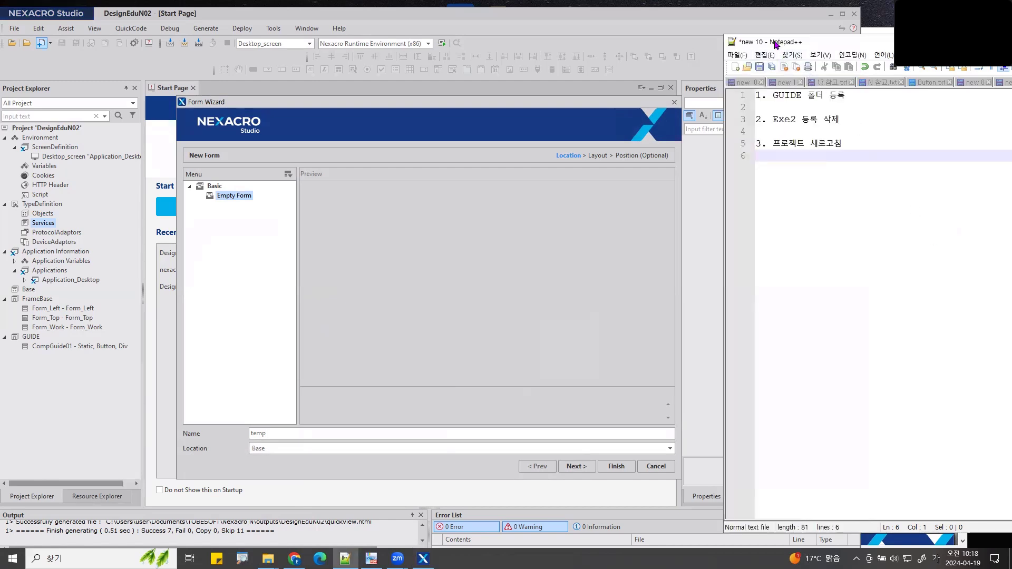
left_click_drag(780, 44, 902, 42)
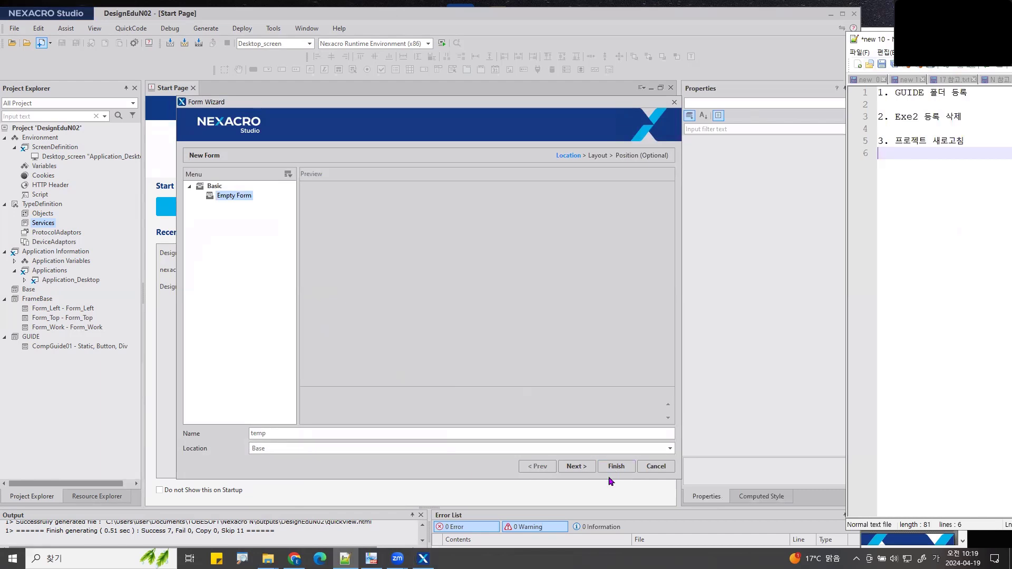
left_click(577, 467)
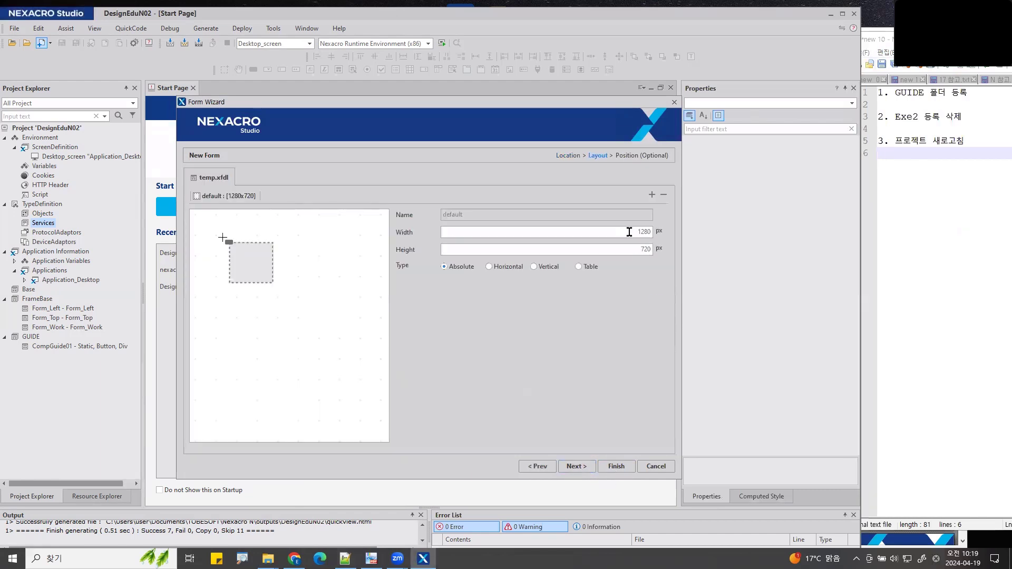
double_click(630, 231)
type("1048")
double_click(635, 250)
type("693")
Step: Note the form size "1048 * 693" below the task list in Notepad++ and enlarge the note text
left_click(898, 215)
type("1048 ")
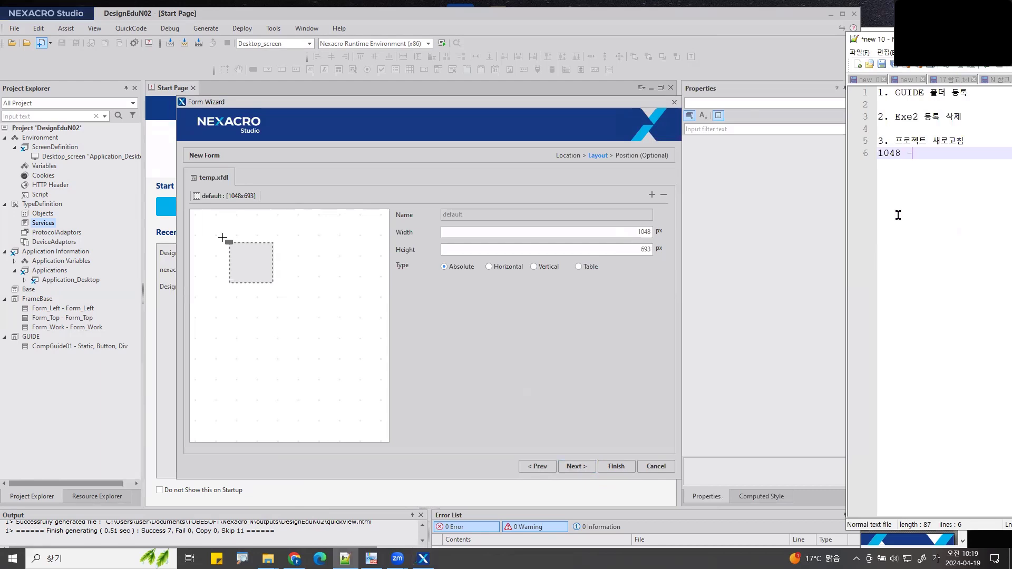
type("-")
key("BackSpace")
type("* 6936")
key("BackSpace")
key("Return")
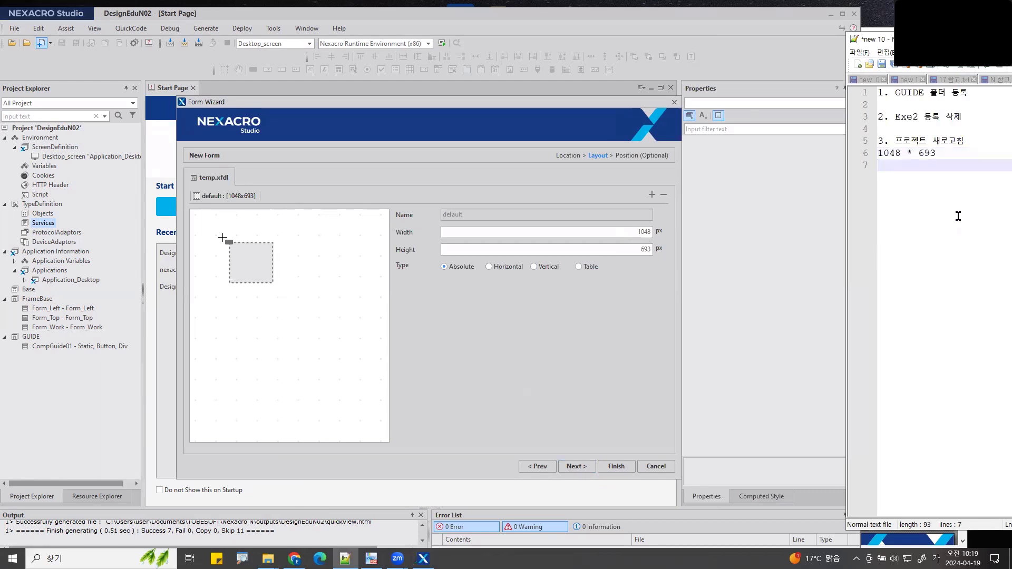
scroll(961, 215, "up", 2)
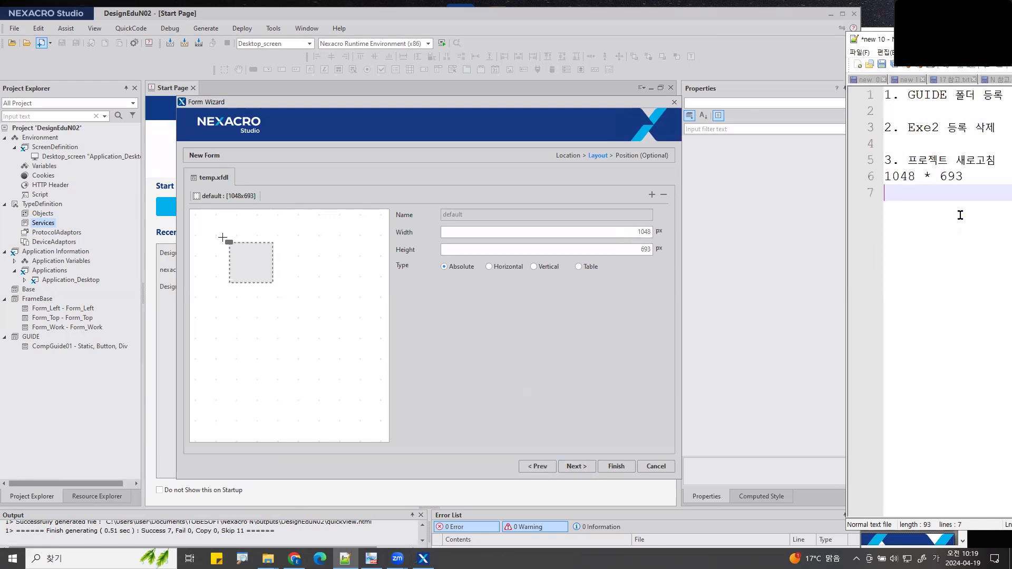
Step: Return to the Form Wizard, finish creating the temp form, and narrow the Project Explorer to widen the design area
left_click(604, 339)
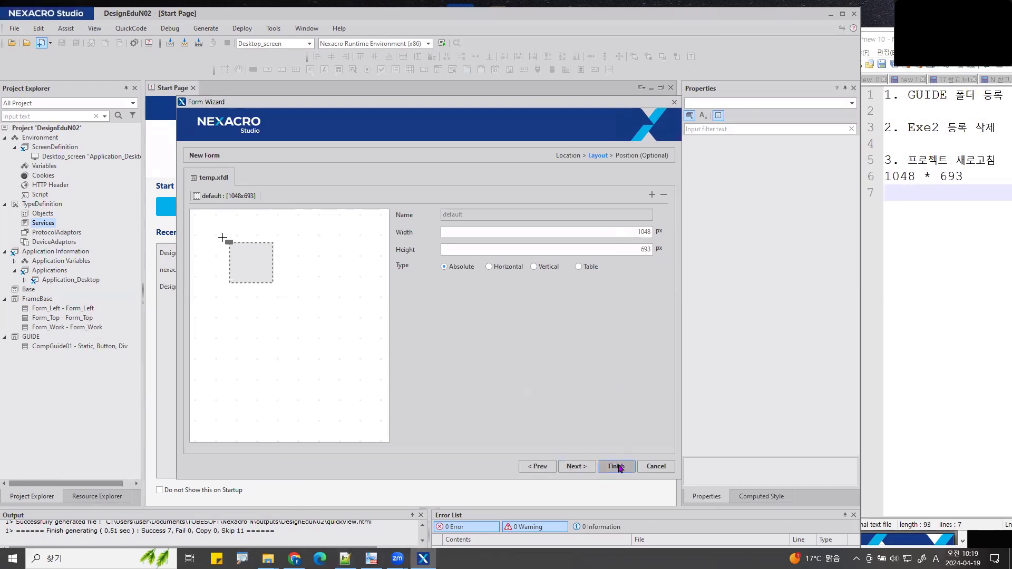
left_click(617, 466)
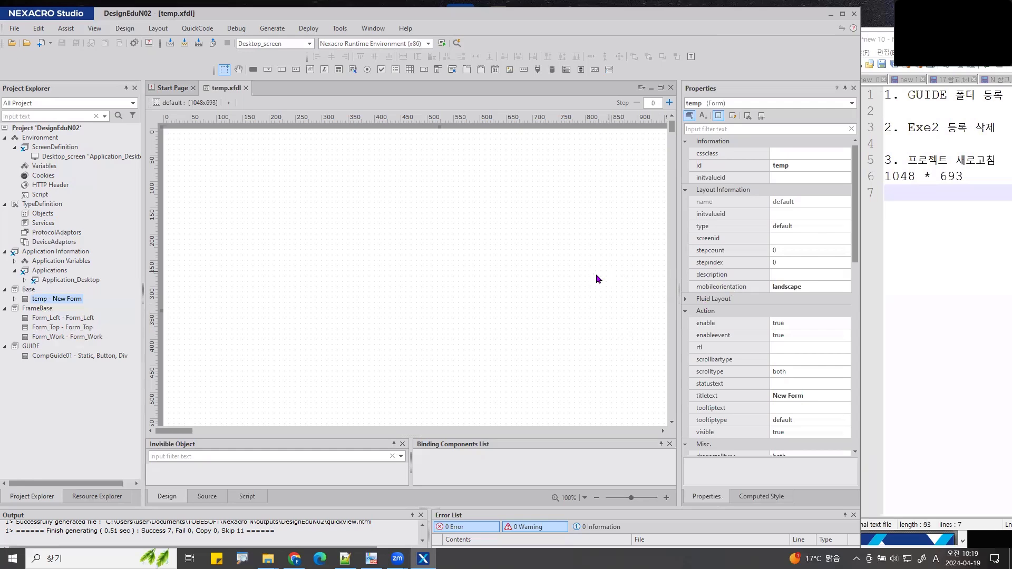
left_click_drag(143, 180, 111, 191)
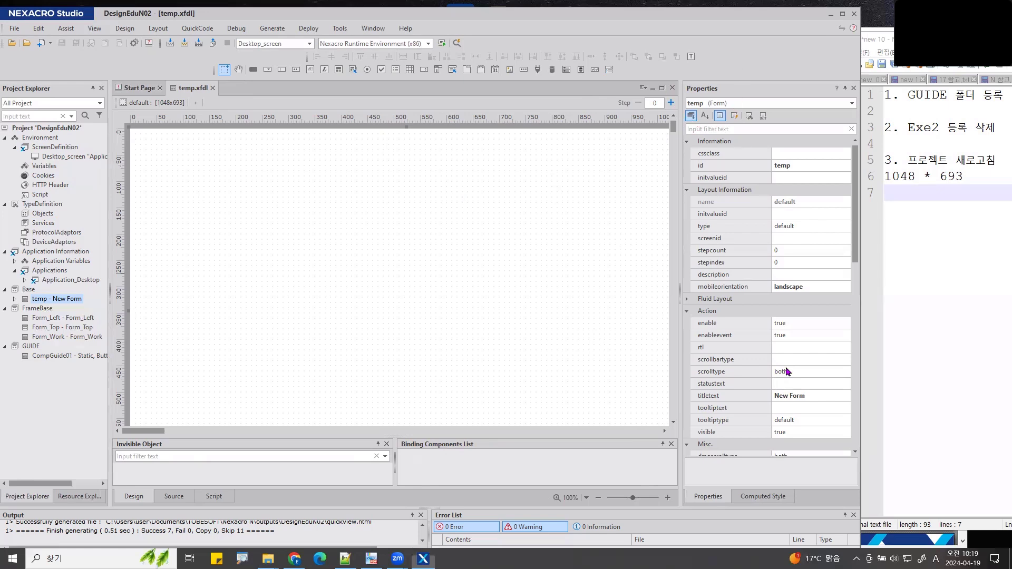
Step: Circle the temp form's width and height properties, draw a temporary arrow to the size note, and clear the annotation
scroll(766, 236, "down", 3)
scroll(766, 236, "down", 2)
mouse_move(799, 322)
left_mouse_down()
mouse_move(742, 300)
mouse_move(782, 314)
mouse_move(944, 213)
mouse_move(932, 207)
mouse_move(953, 197)
left_mouse_up()
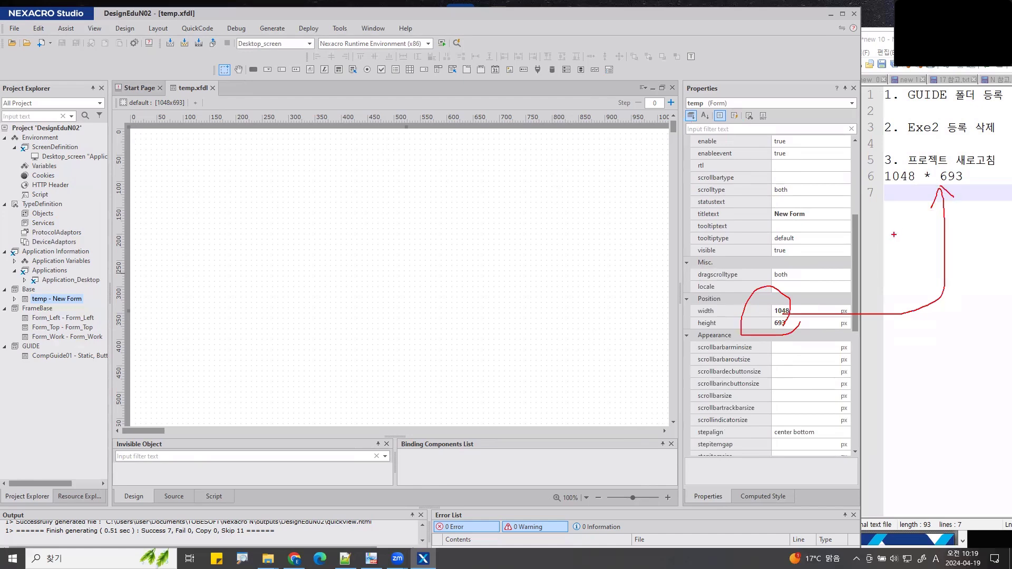
key("Escape")
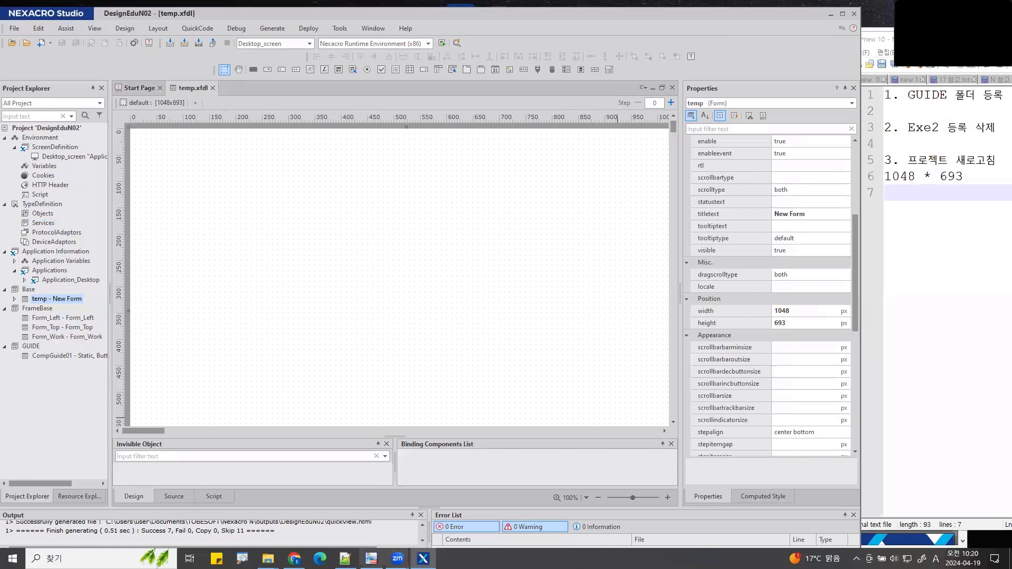
Step: Switch to the Template 01 page in PDF-XChange Viewer, circle its four outer margins with temporary annotations, and clear them
left_click(372, 559)
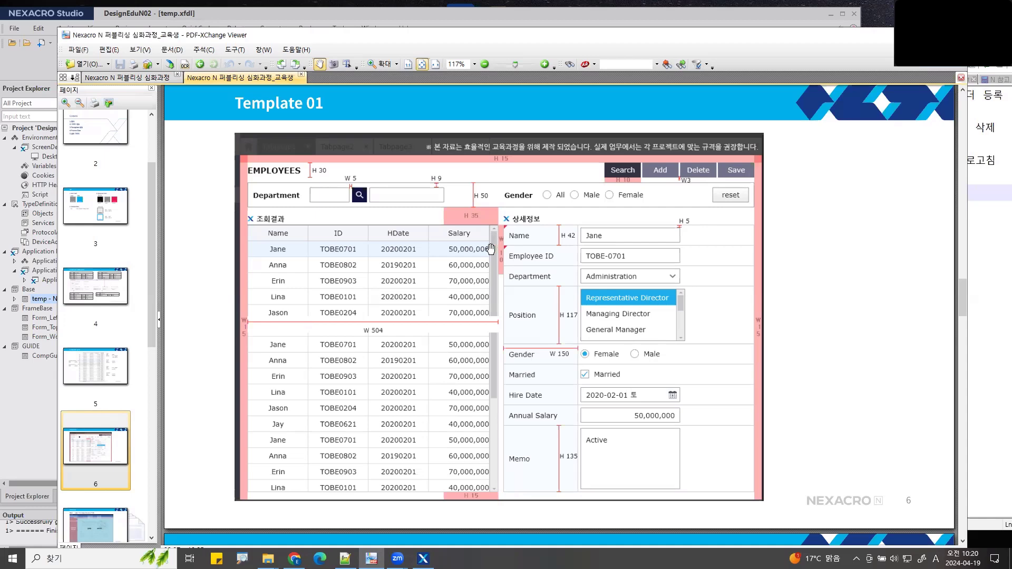
mouse_move(517, 160)
left_mouse_down()
mouse_move(495, 176)
mouse_move(515, 159)
left_mouse_up()
left_click_drag(249, 349, 227, 343)
left_click_drag(770, 348, 764, 364)
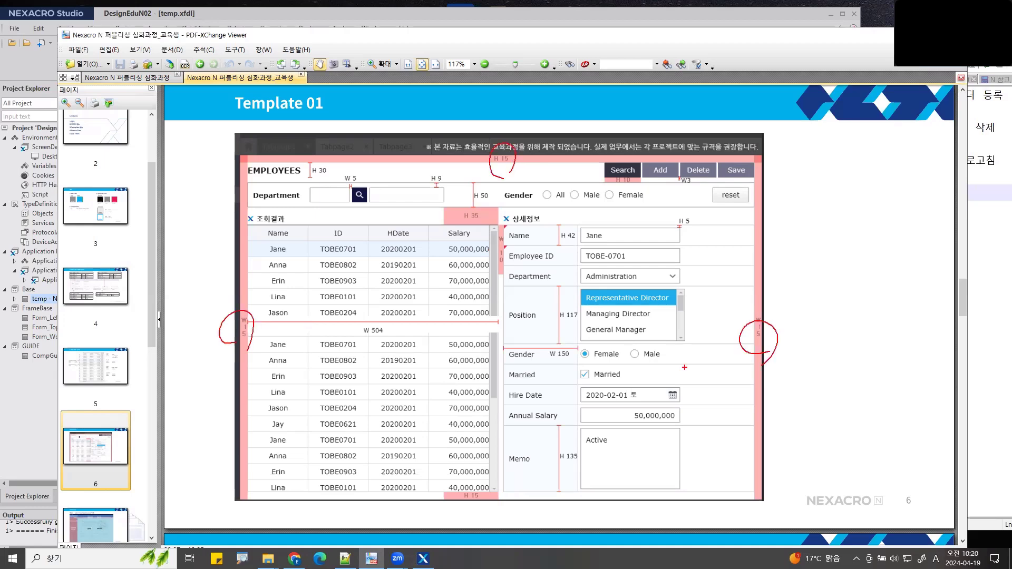
mouse_move(487, 492)
left_mouse_down()
mouse_move(449, 507)
mouse_move(480, 515)
left_mouse_up()
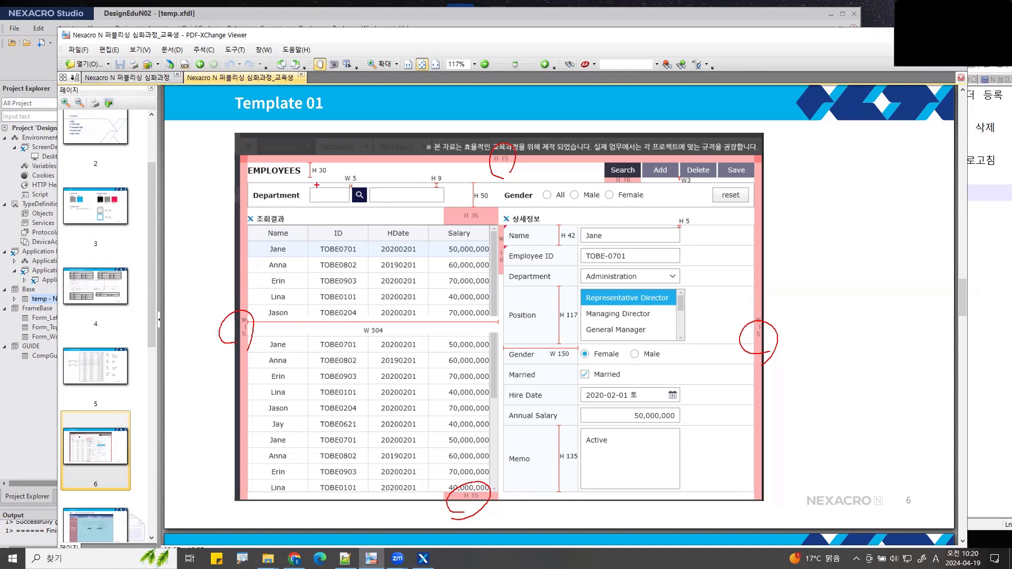
left_click_drag(233, 238, 248, 233)
left_click_drag(755, 256, 773, 254)
mouse_move(250, 342)
left_mouse_down()
mouse_move(241, 348)
mouse_move(254, 350)
left_mouse_up()
key("Escape")
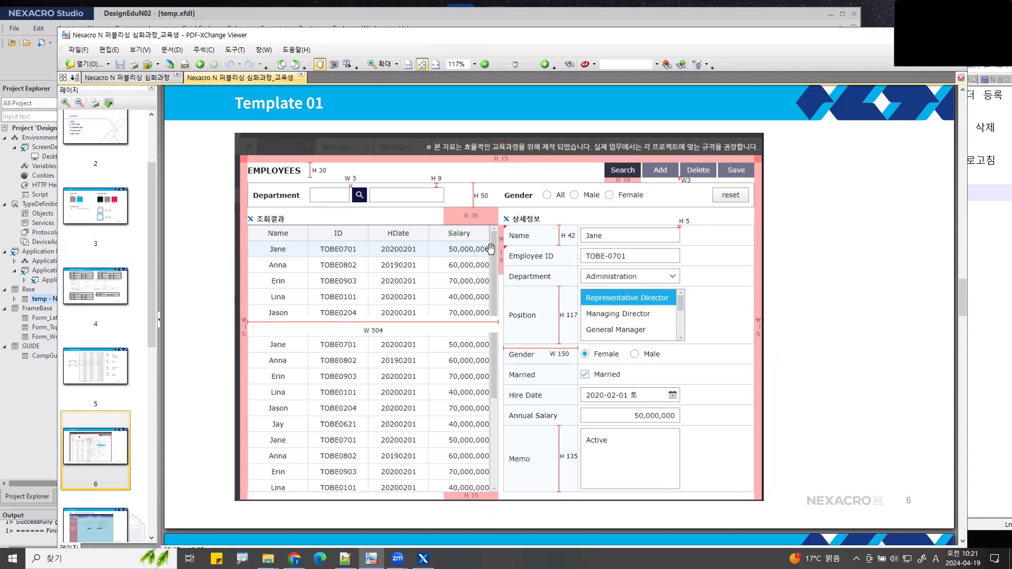
Step: Circle Template 01's two side margins and bottom margin, join them with temporary V-shaped lines, and clear the annotation
key("ctrl+2")
mouse_move(229, 263)
left_mouse_down()
mouse_move(266, 269)
mouse_move(217, 273)
left_mouse_up()
mouse_move(760, 258)
left_mouse_down()
mouse_move(793, 329)
mouse_move(754, 260)
left_mouse_up()
mouse_move(554, 480)
left_mouse_down()
mouse_move(432, 474)
mouse_move(573, 510)
mouse_move(554, 480)
left_mouse_up()
mouse_move(239, 294)
left_mouse_down()
mouse_move(357, 409)
mouse_move(680, 343)
mouse_move(761, 281)
left_mouse_up()
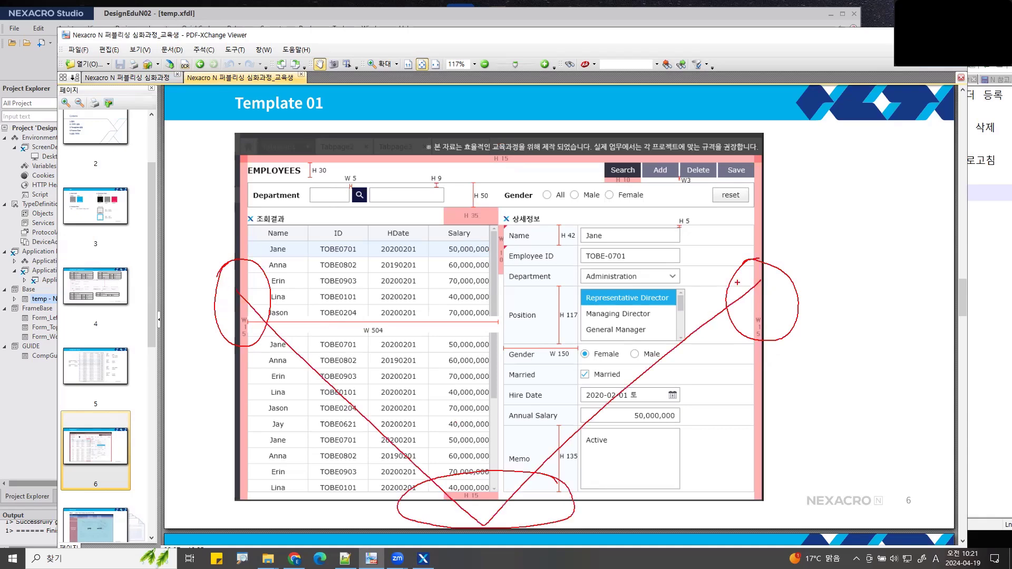
key("Escape")
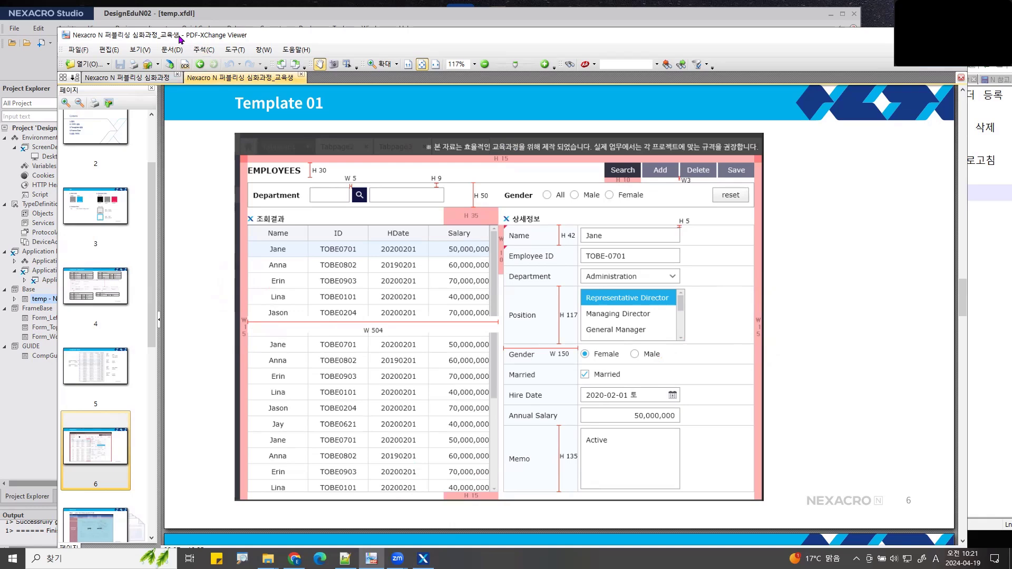
Step: Place the Template 01 PDF beside Nexacro Studio and draw a Static about 64 by 438 px along the temp form's left edge
left_click_drag(180, 35, 843, 35)
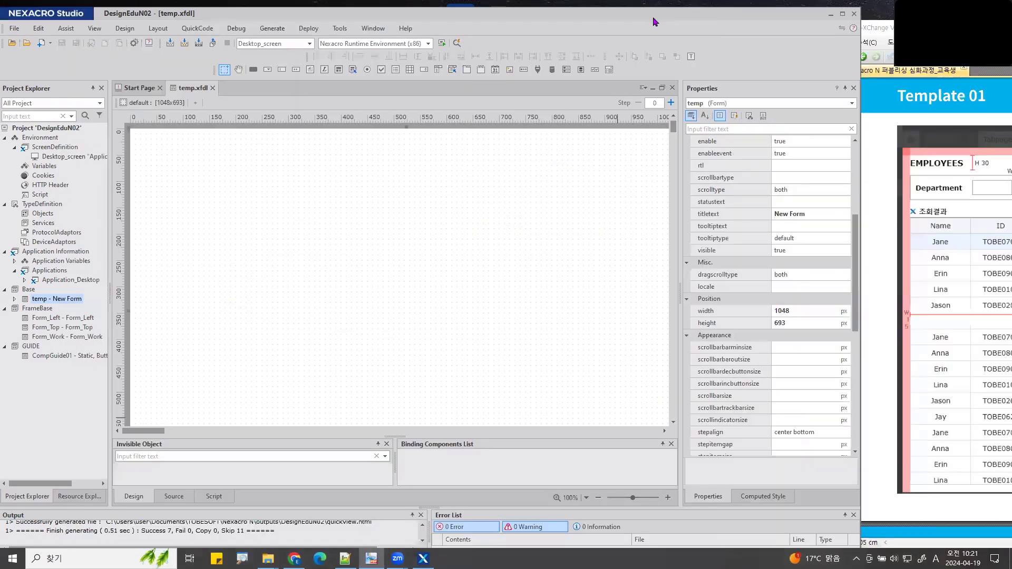
left_click(659, 9)
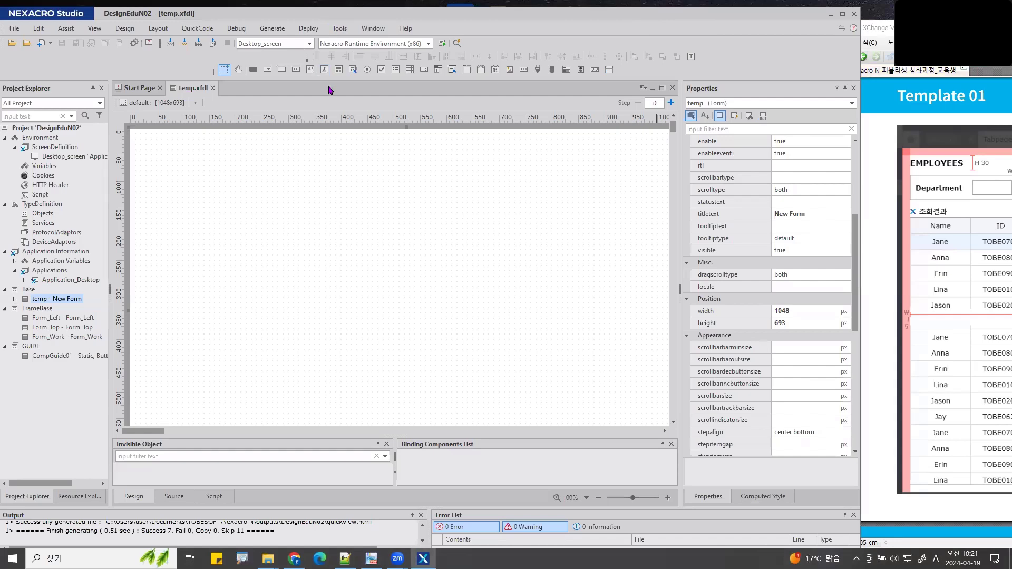
left_click(325, 69)
left_click_drag(129, 135, 165, 369)
key("shift+Right")
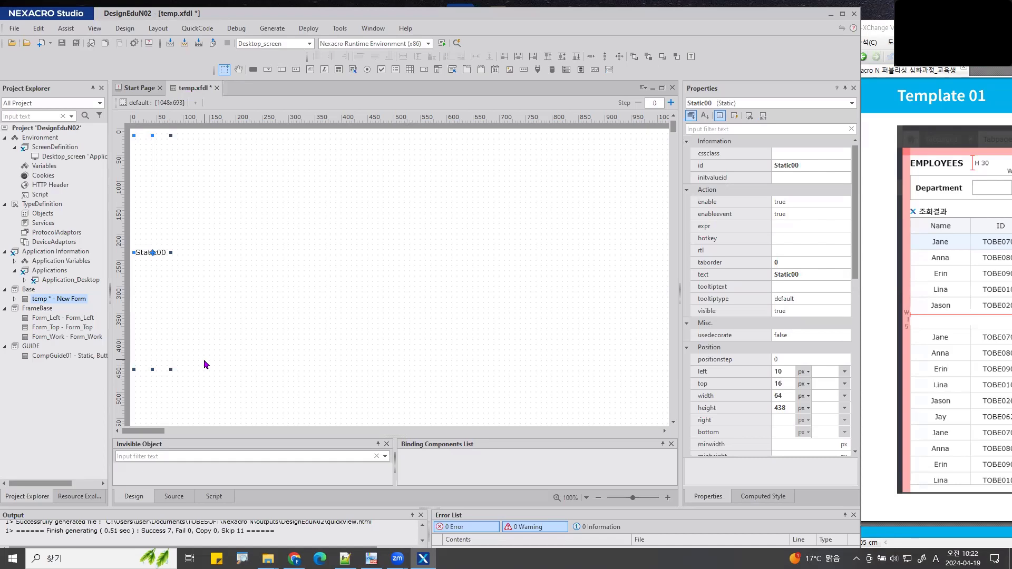
Step: Copy the sta_WF_GSize cssclass from the H 15 bar in the CompGuide01 form and apply it to the new Static in temp
left_click(40, 358)
double_click(39, 360)
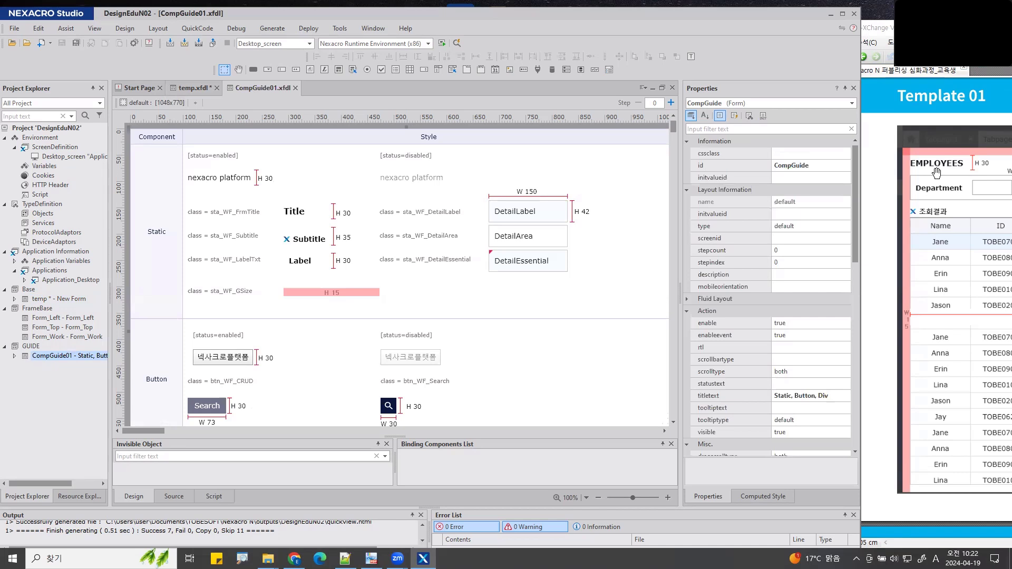
left_click(309, 291)
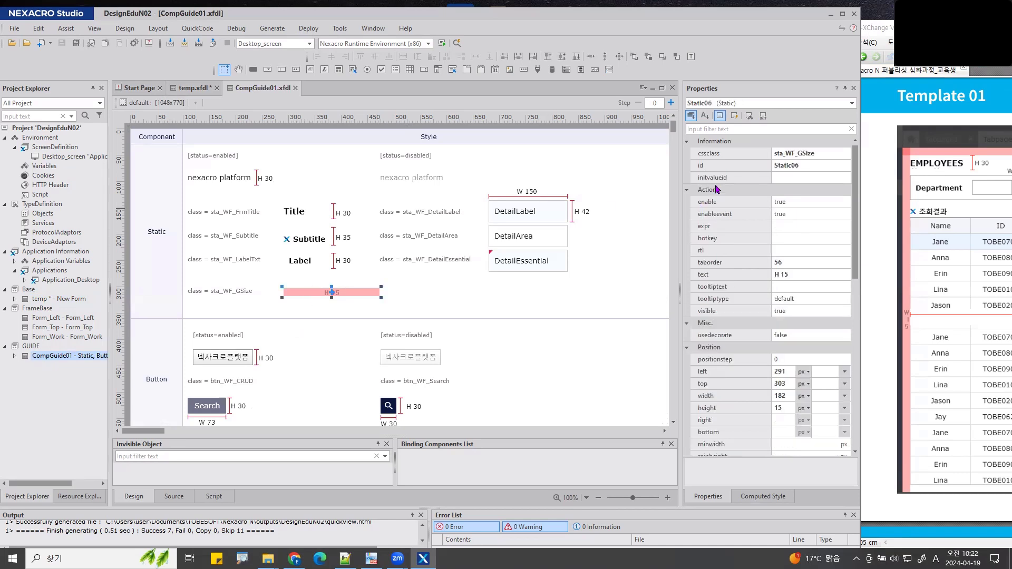
left_click(816, 153)
key("ctrl+c")
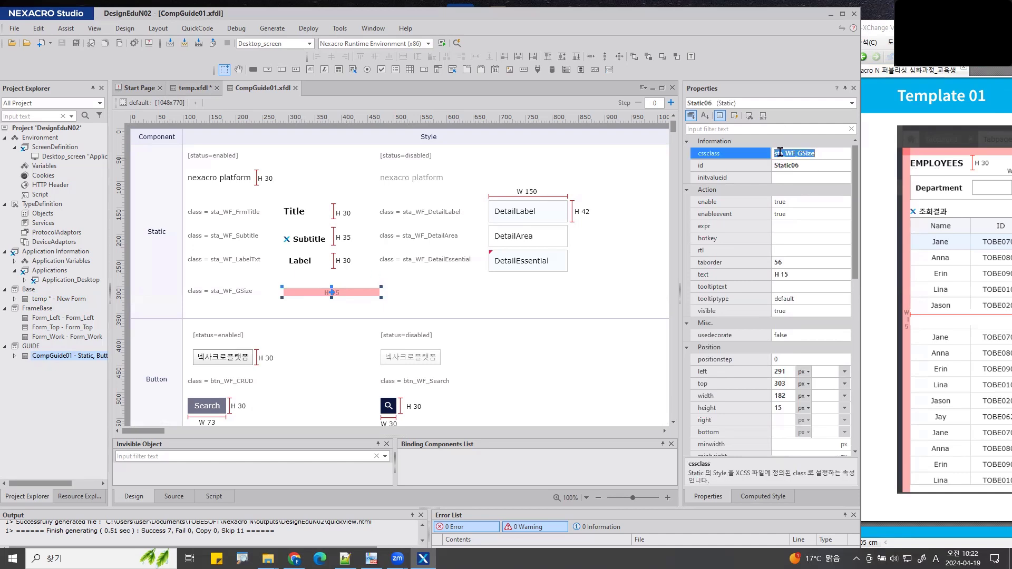
left_click(186, 88)
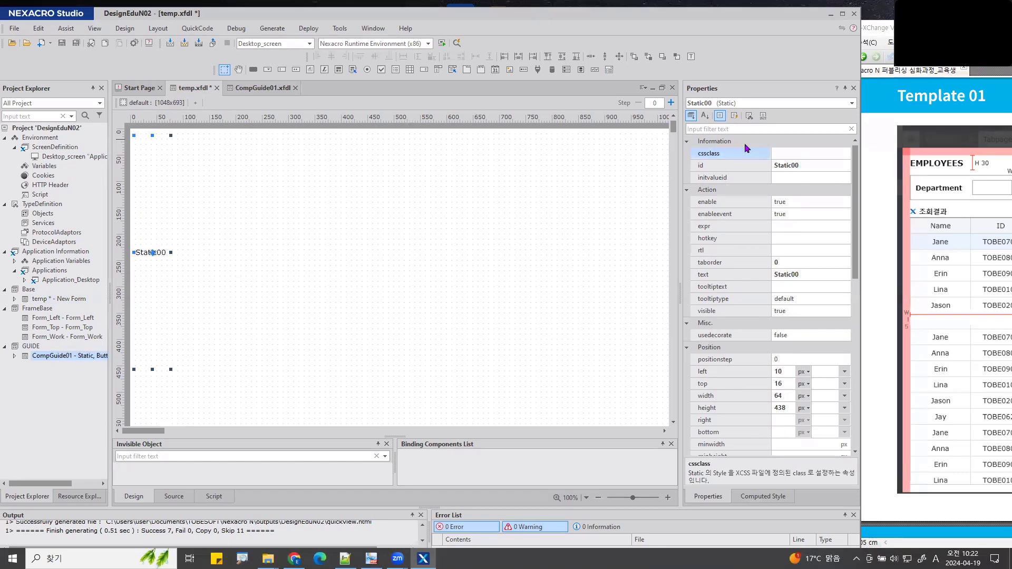
left_click(802, 153)
key("ctrl+v")
key("Return")
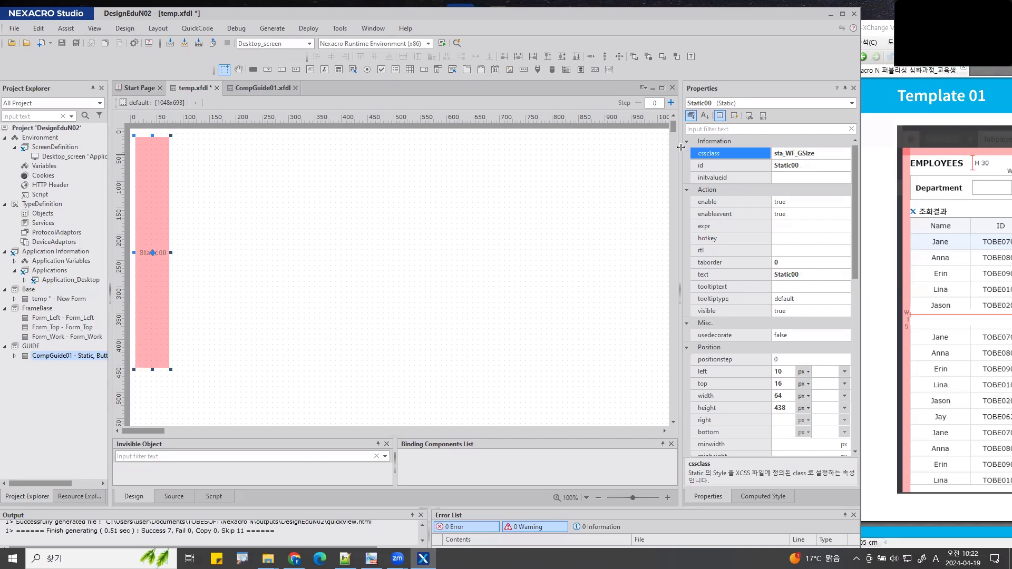
Step: Widen the Properties panel and its value column, and set the Static's left and top to 0, width to 15 px and height to 693 px
left_click_drag(685, 151, 667, 152)
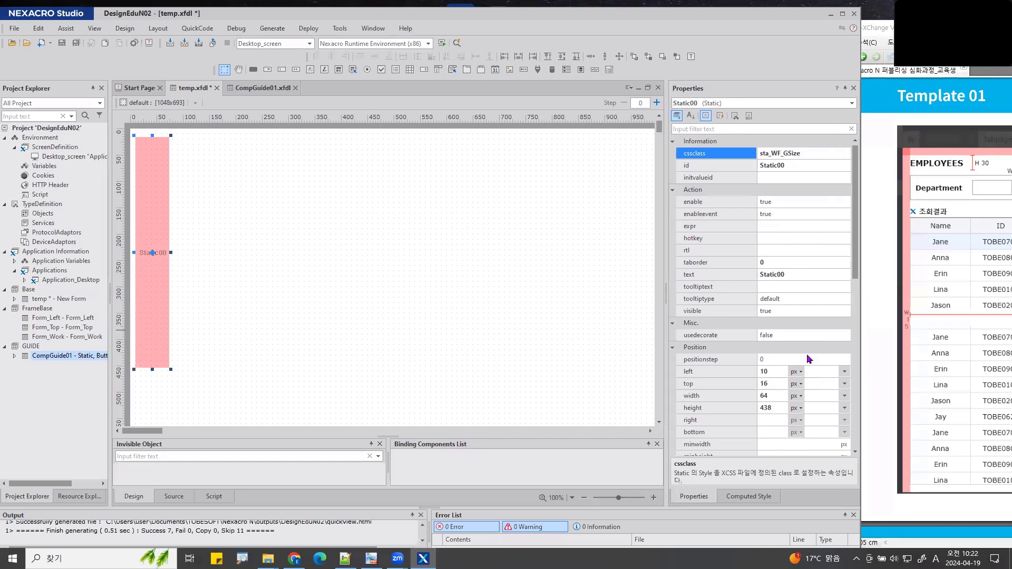
left_click_drag(757, 377, 731, 380)
left_click(752, 372)
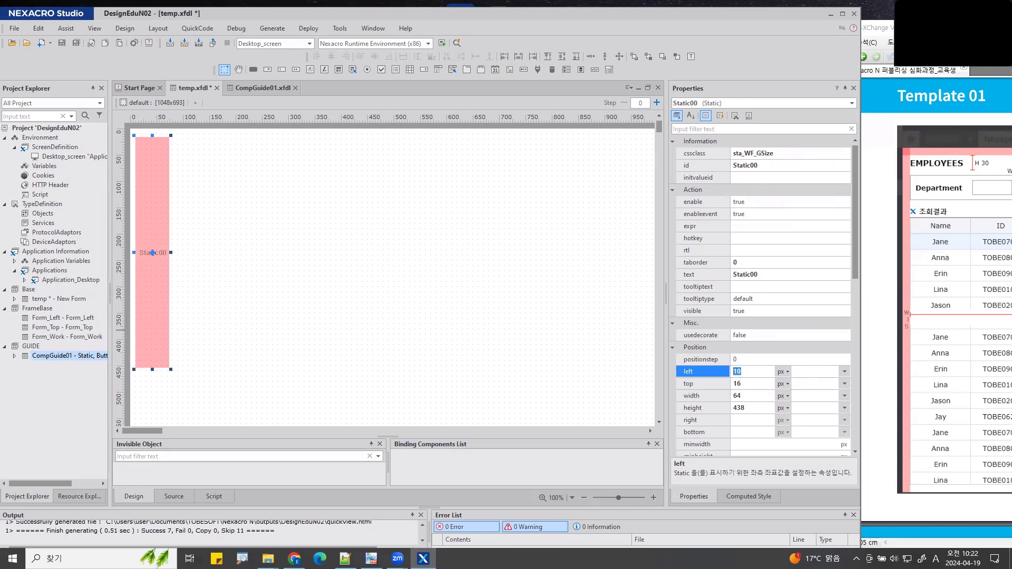
type("0")
left_click(753, 383)
type("0")
left_click(754, 396)
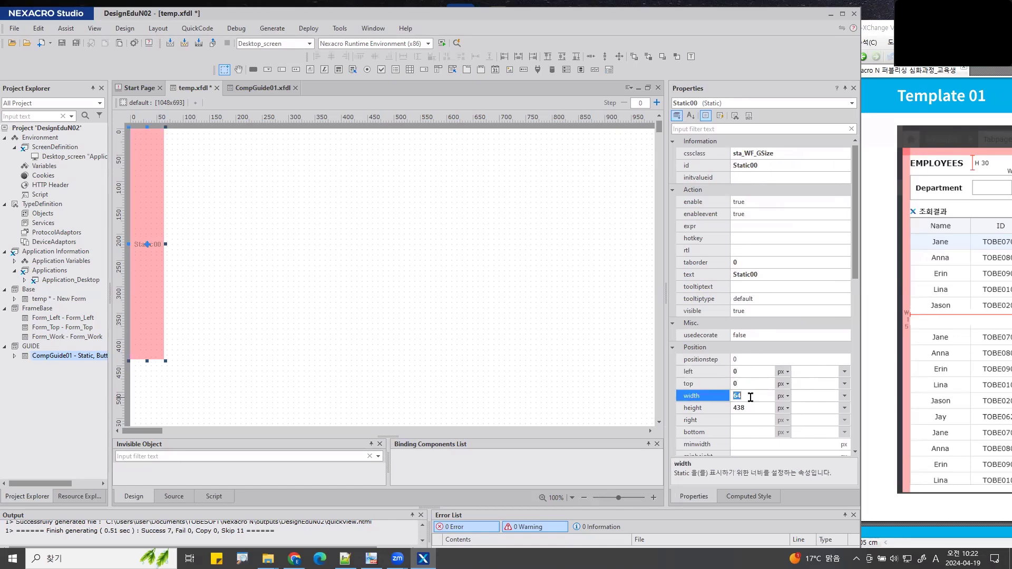
type("15")
key("Return")
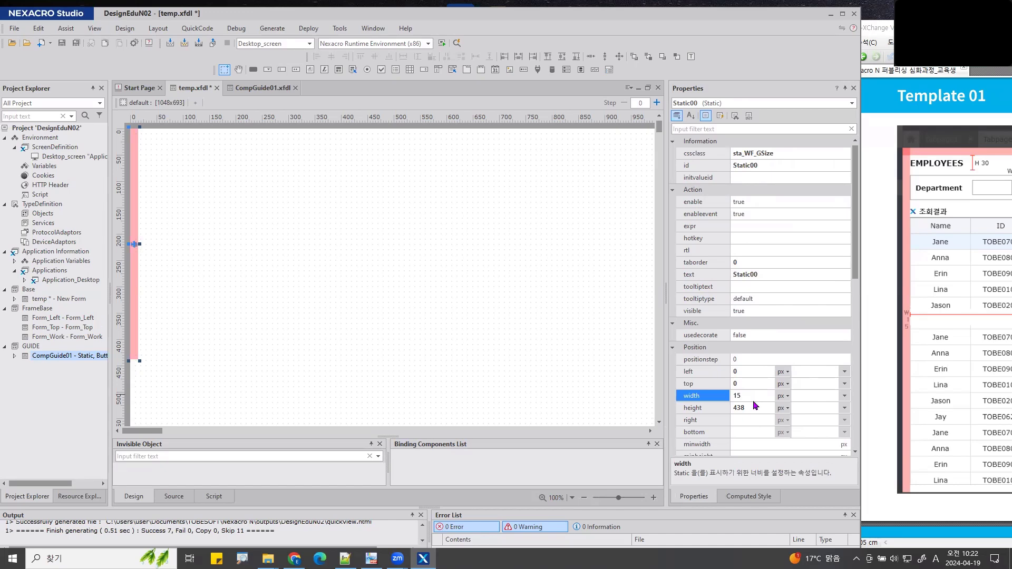
left_click(750, 407)
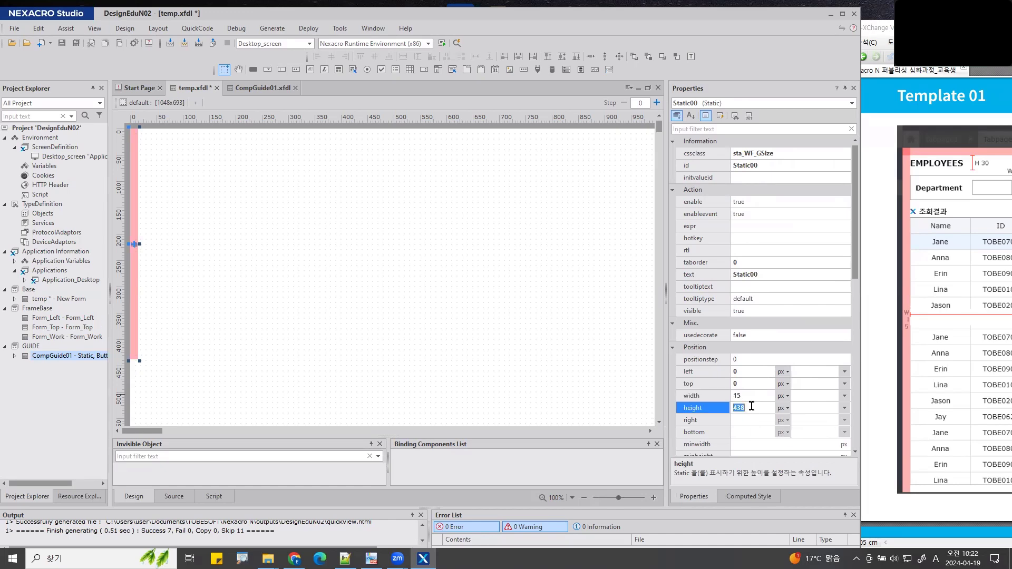
type("693")
key("Return")
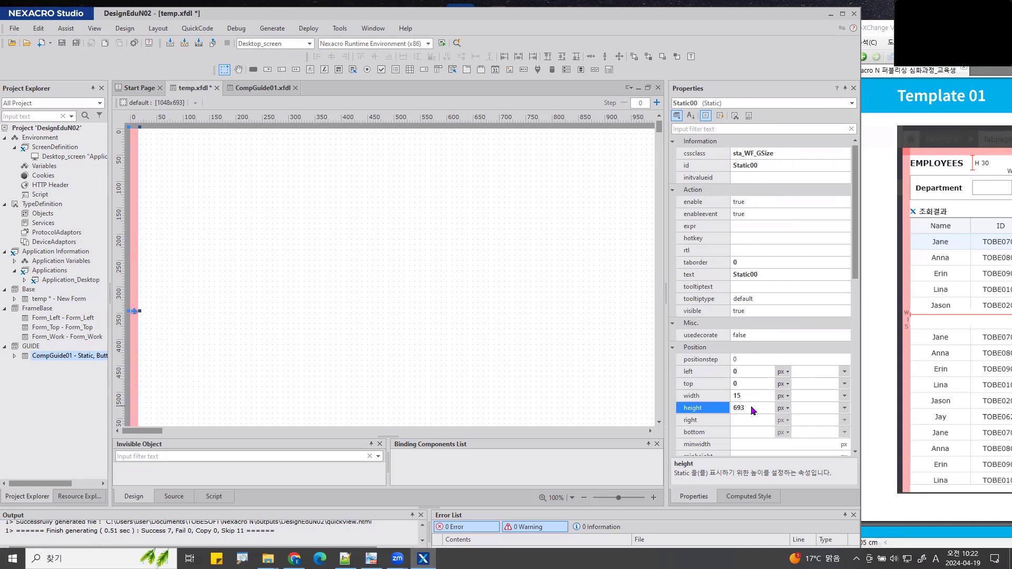
Step: Set the margin Static's text to 15 and deselect it on the form
left_click(761, 275)
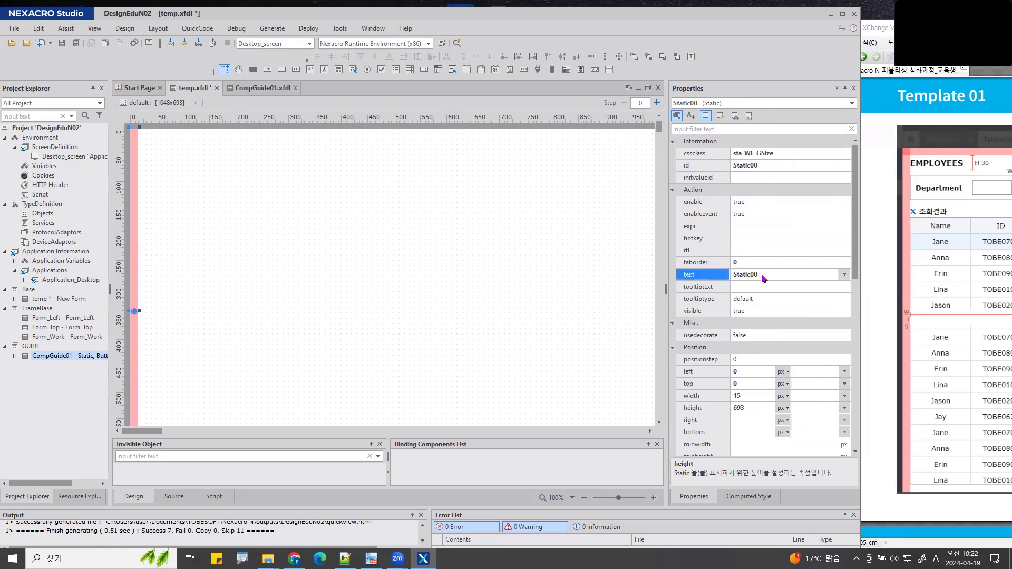
type("15")
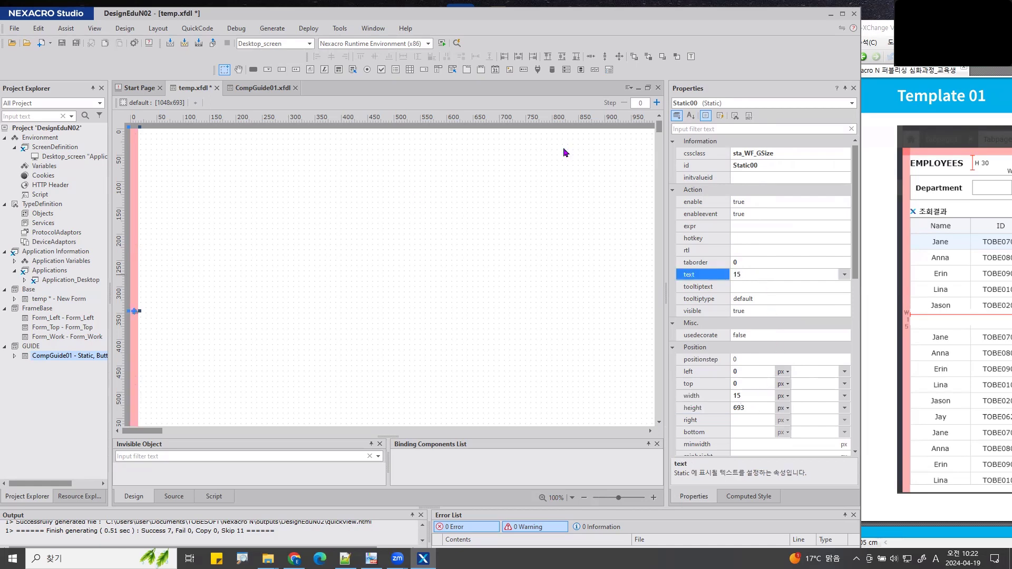
left_click(222, 228)
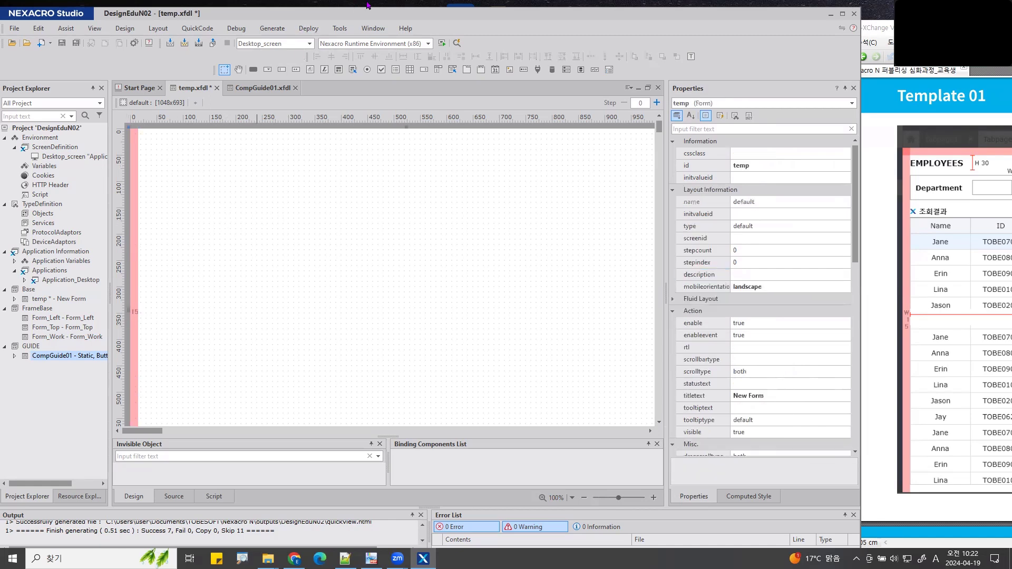
Step: Save the temp form and preview it with QuickView on the local web server, inspect the margin guide at the window's edge, and close the preview
left_click(457, 44)
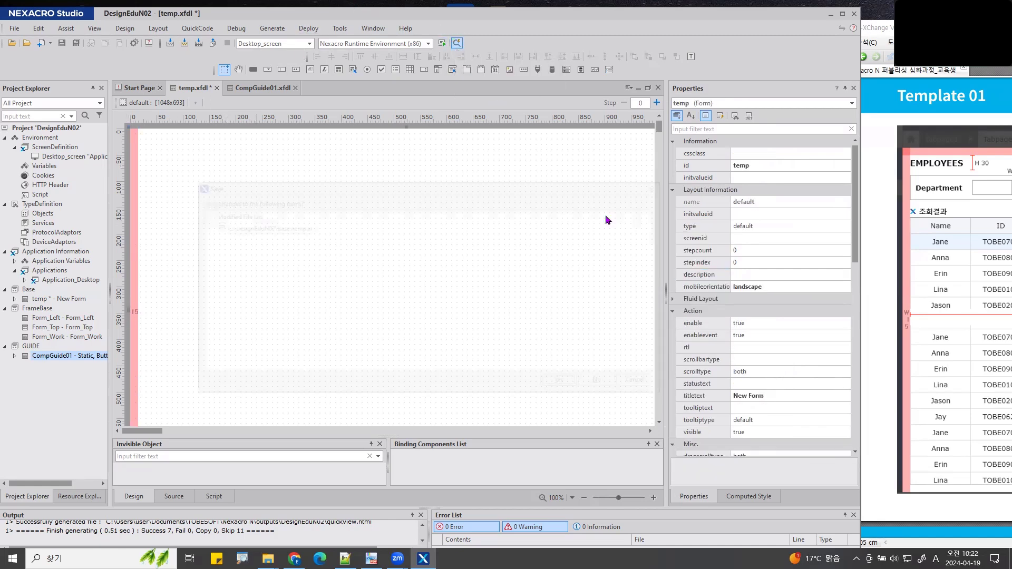
left_click(560, 385)
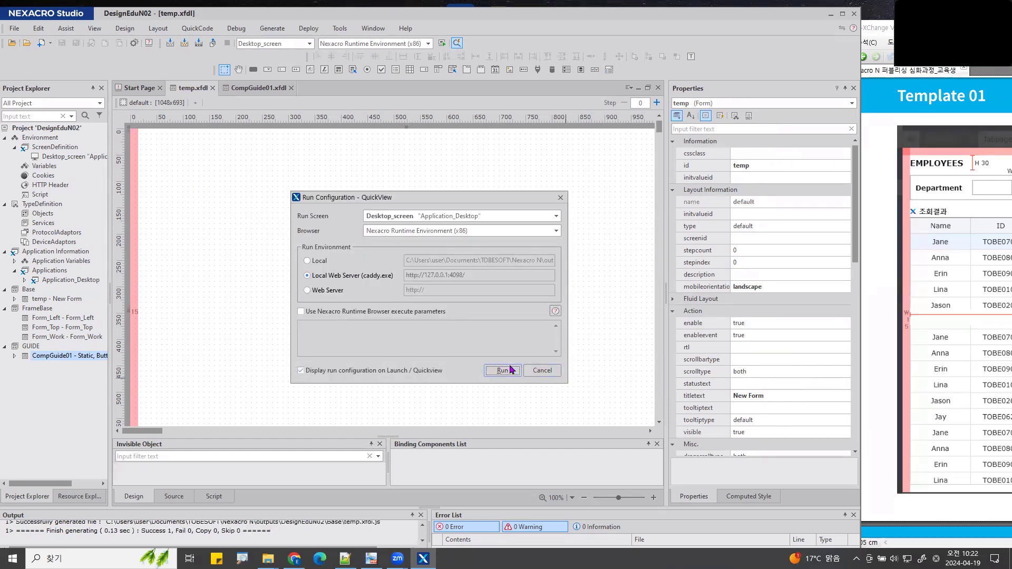
left_click(509, 370)
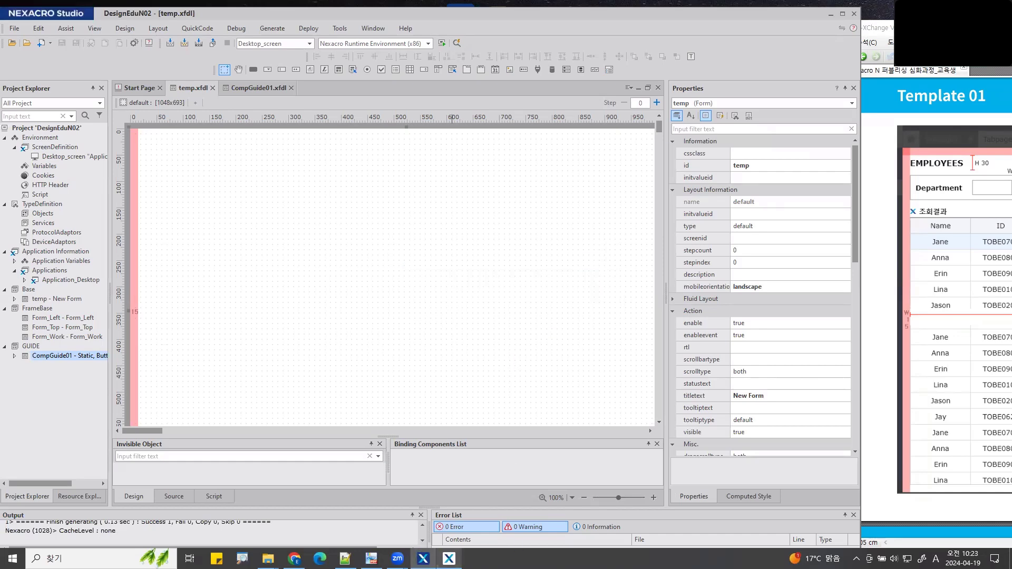
left_click(449, 558)
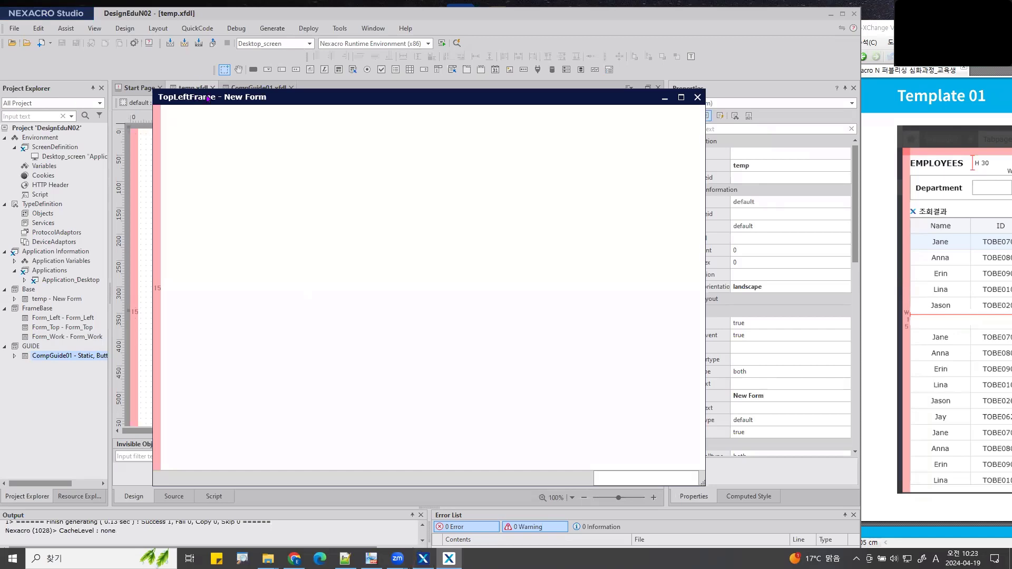
left_click_drag(208, 98, 309, 98)
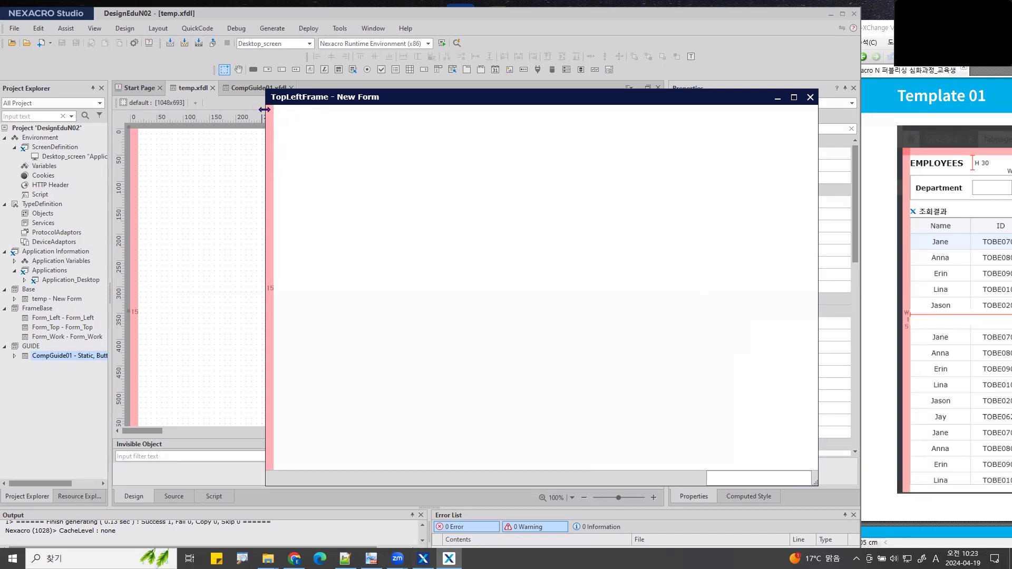
left_click_drag(279, 123, 256, 134)
key("Escape")
left_click(811, 97)
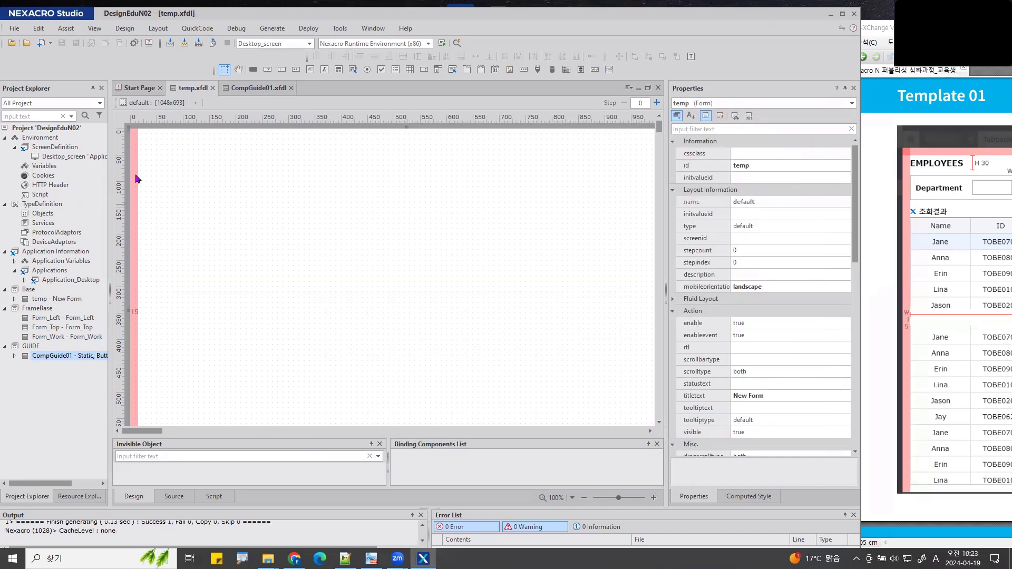
Step: Set the visible property of the left margin Static to false
left_click(136, 153)
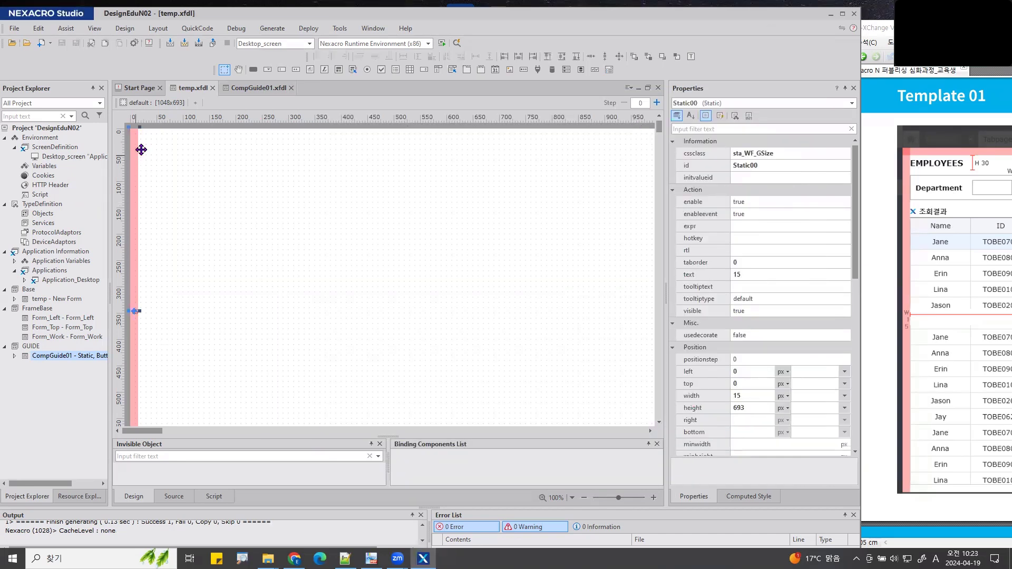
left_click(738, 316)
double_click(751, 309)
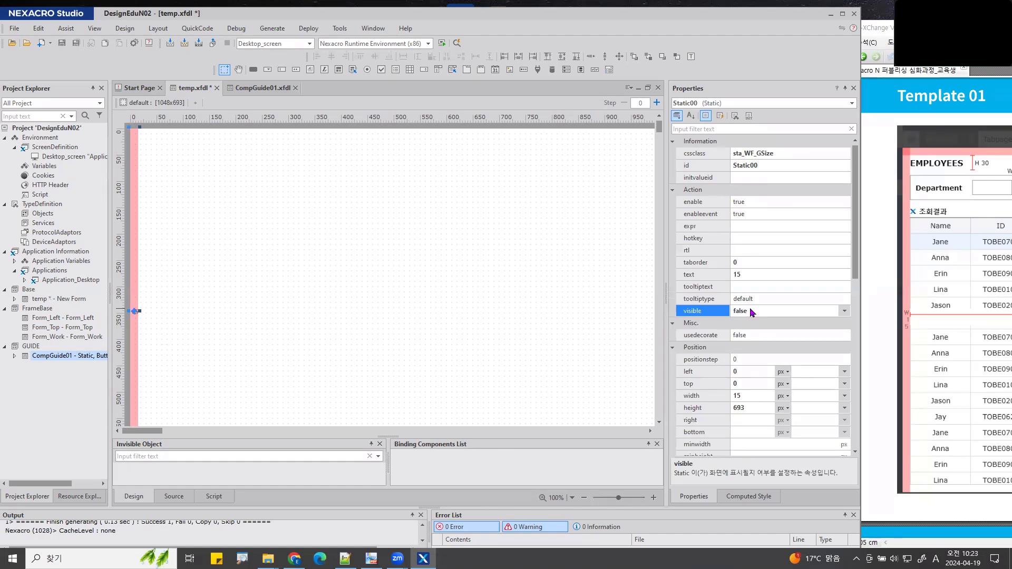
Step: Save the temp form, preview it again with QuickView to check the hidden margin guide, and close the preview
left_click(458, 43)
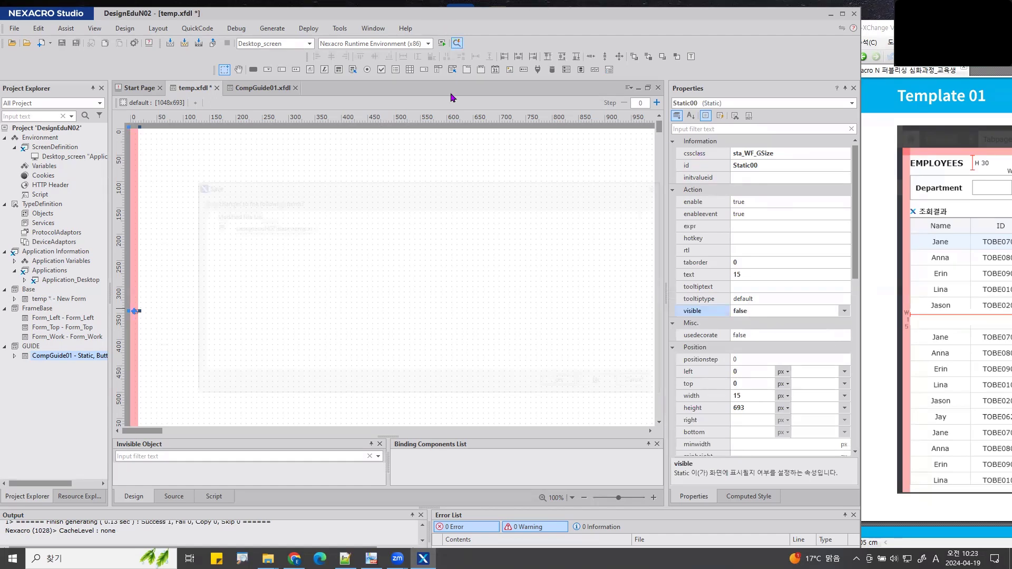
left_click(573, 382)
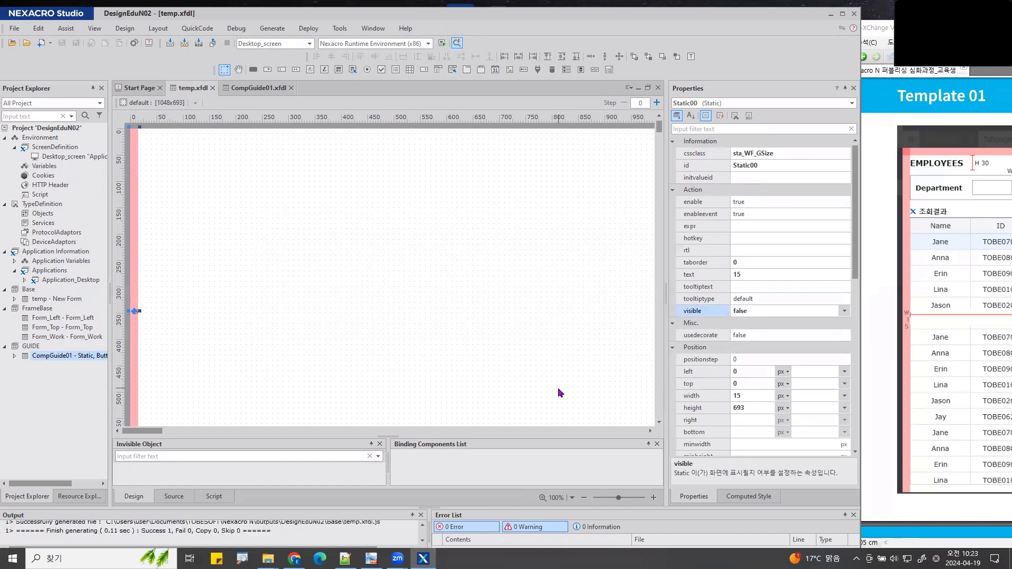
left_click(507, 375)
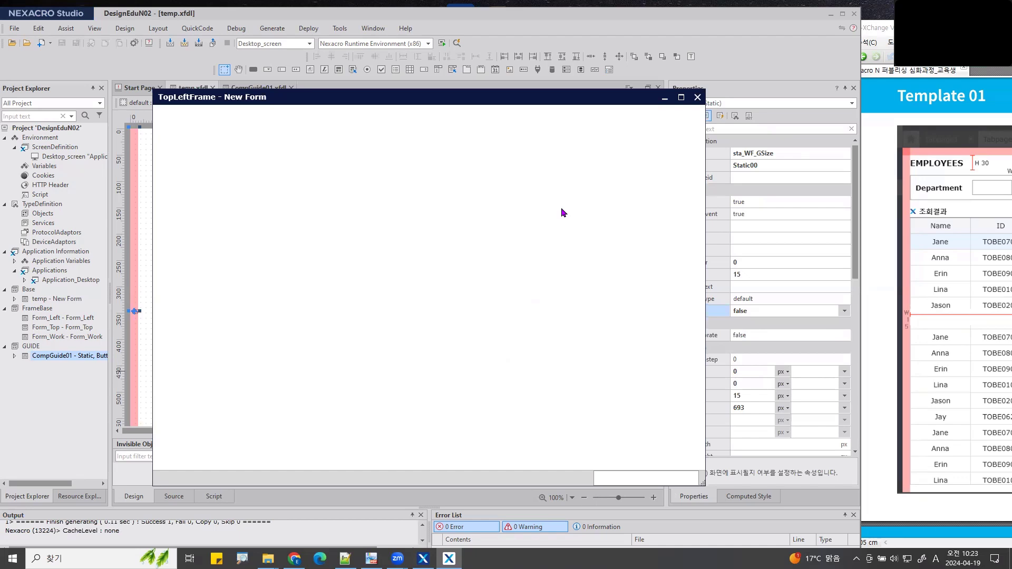
left_click(697, 97)
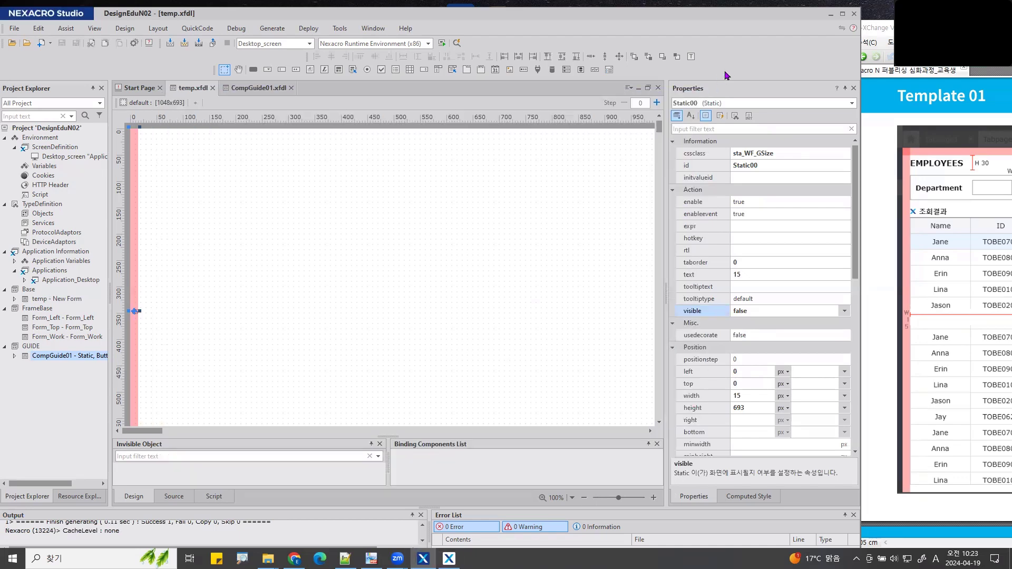
left_click(181, 160)
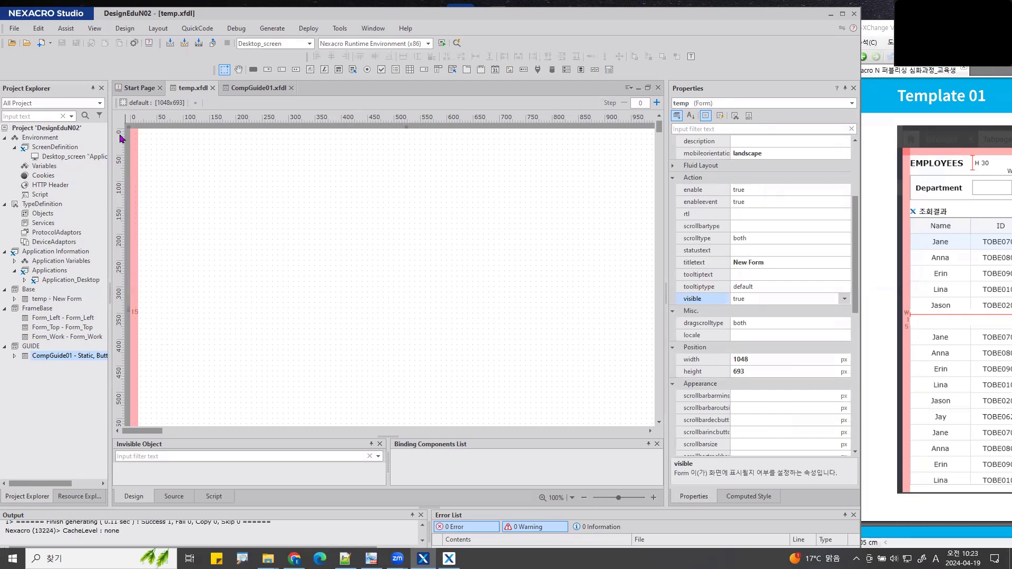
Step: Auto-hide the Project Explorer, then duplicate the left margin Static and align the copy to the form's right edge
left_click(92, 88)
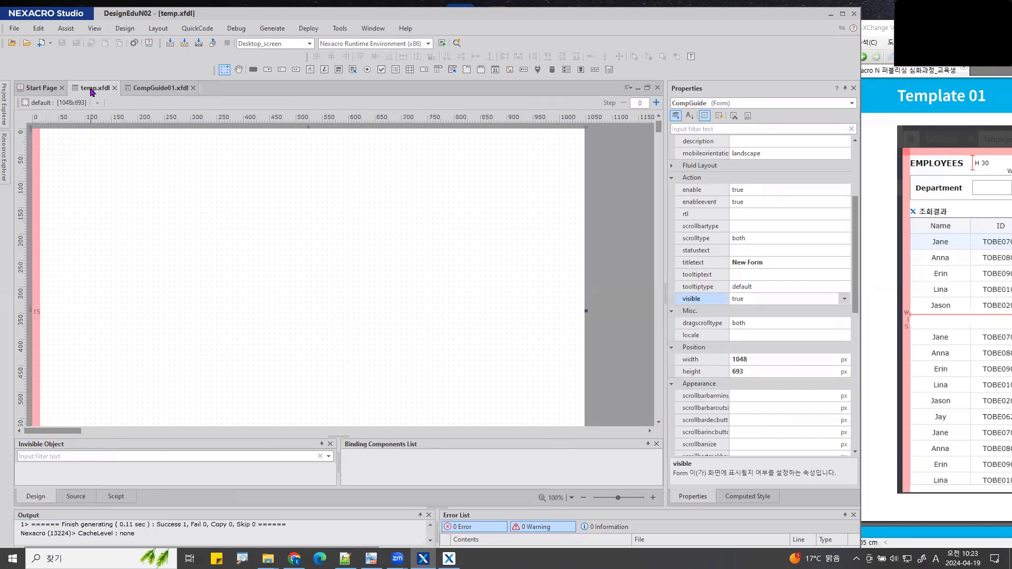
left_click(37, 150)
key("ctrl+c")
key("ctrl+v")
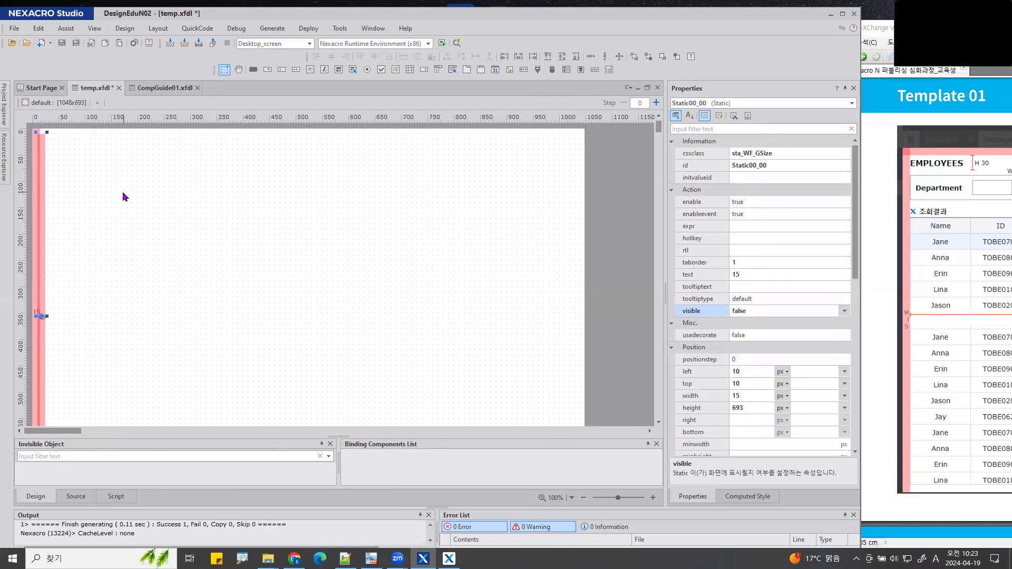
key("Up")
left_click(533, 57)
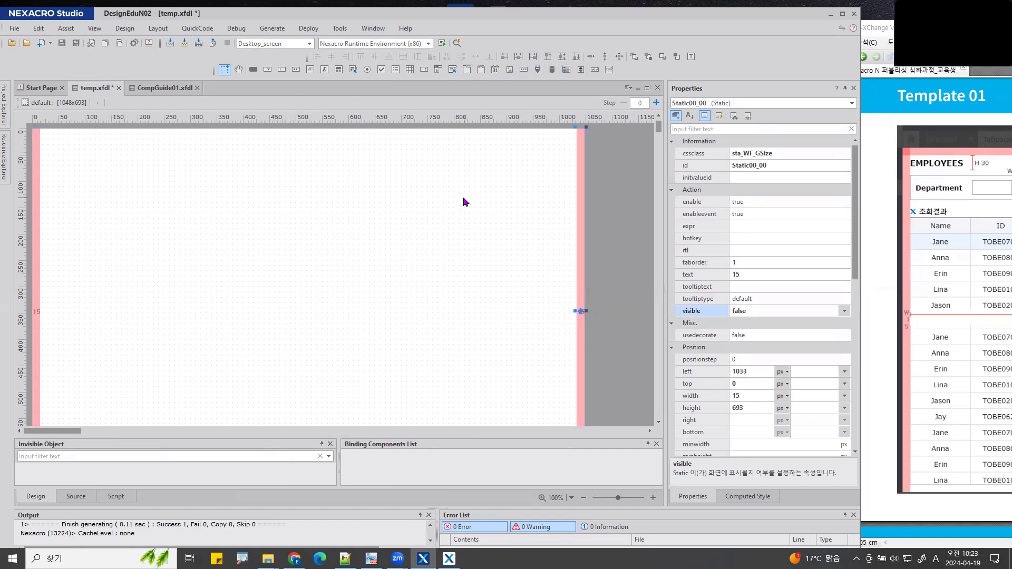
Step: Duplicate the right margin Static and reshape the copy into a horizontal bar about 420 px wide at 420, 360, with height set to 15 px
left_click(613, 183)
left_click(581, 173)
key("ctrl+c")
key("ctrl+v")
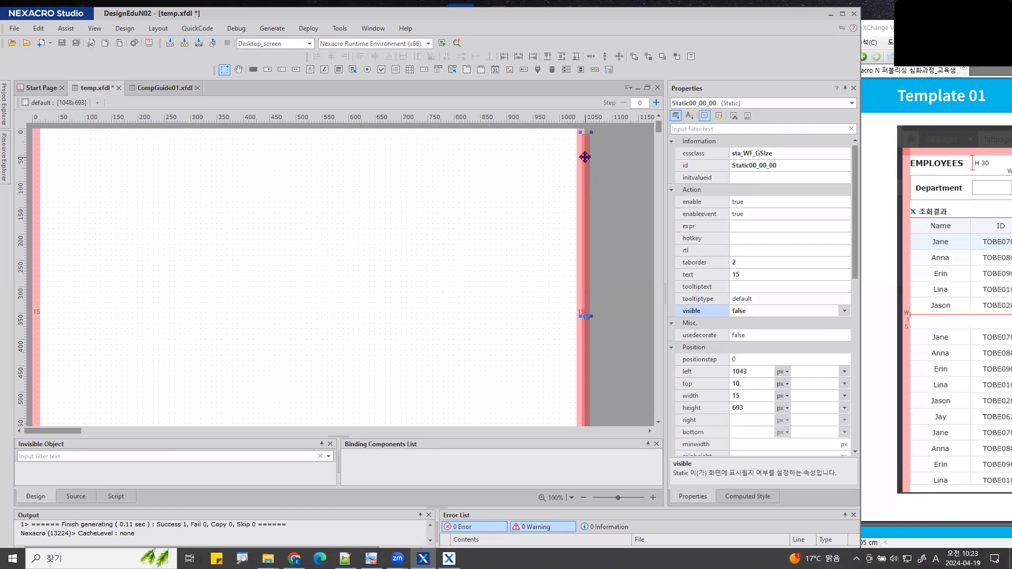
left_click_drag(585, 157, 476, 316)
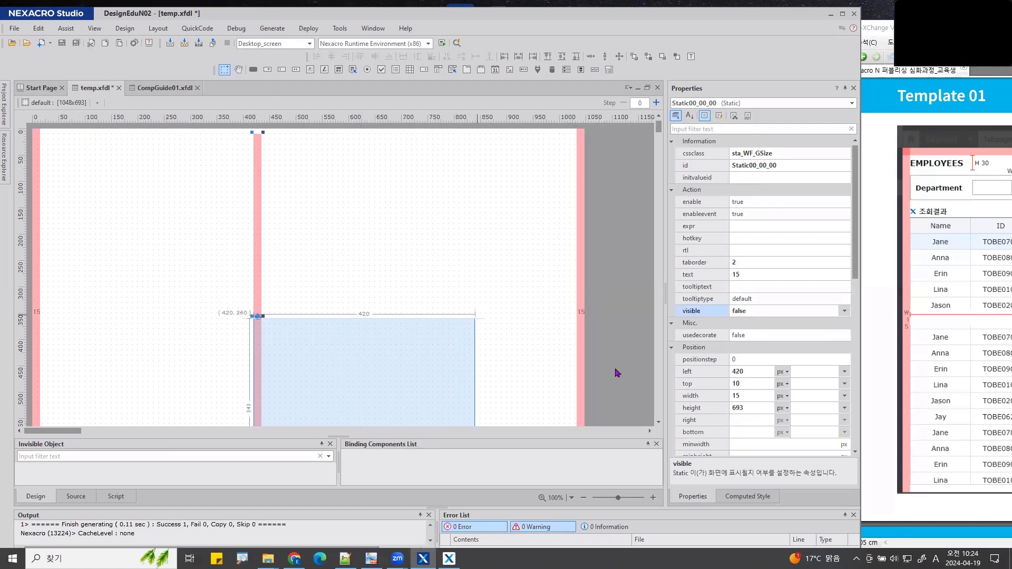
left_click(753, 411)
left_click(745, 405)
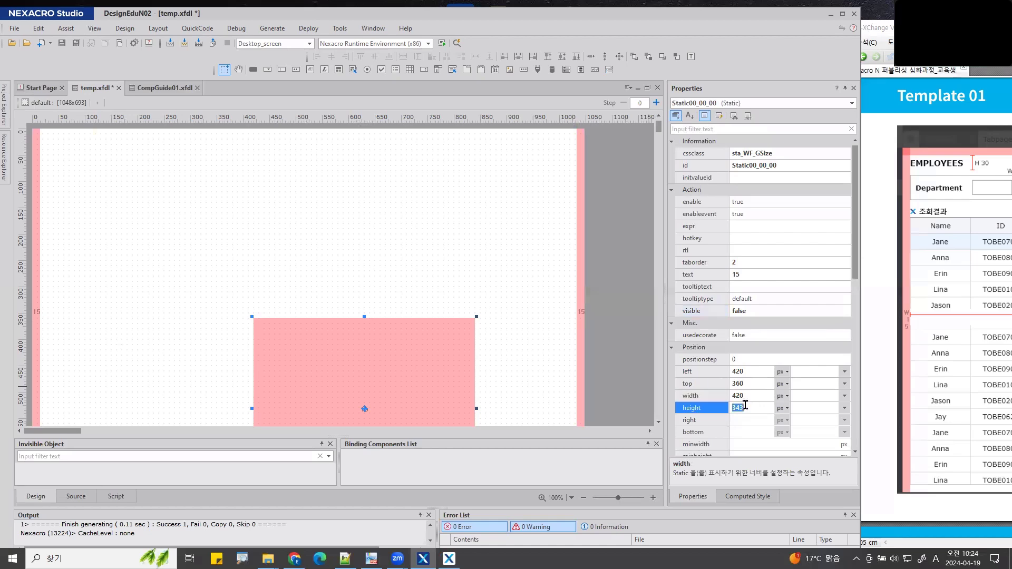
type("15")
key("Return")
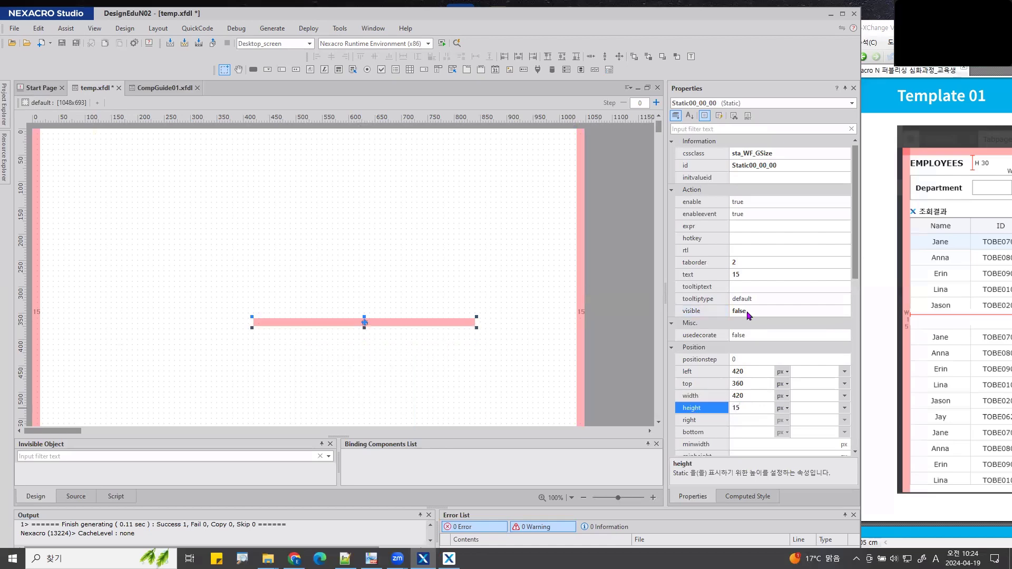
Step: Center the horizontal margin bar across the form, align it to the form's bottom edge, and check its placement
left_click(519, 56)
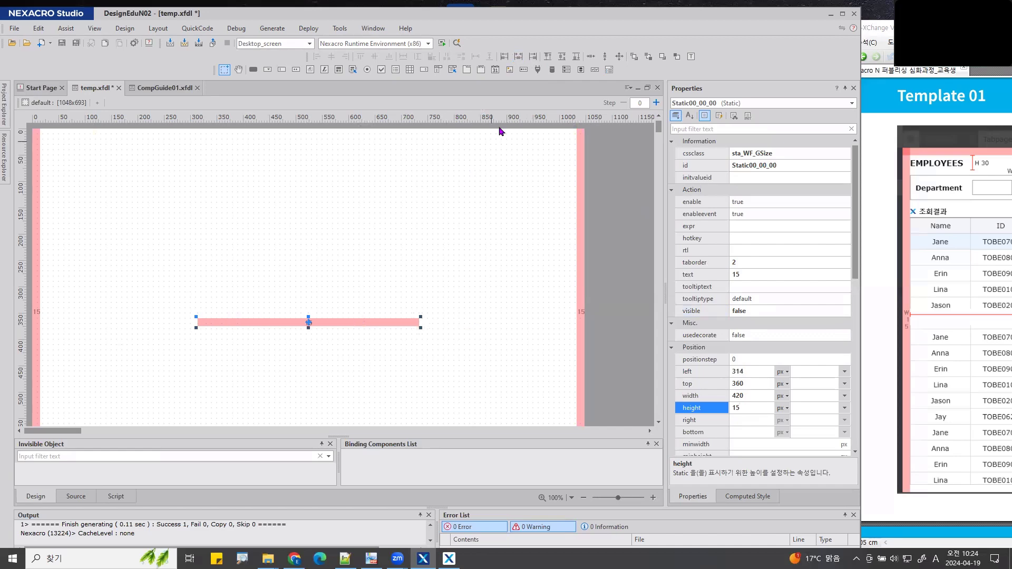
left_click(576, 56)
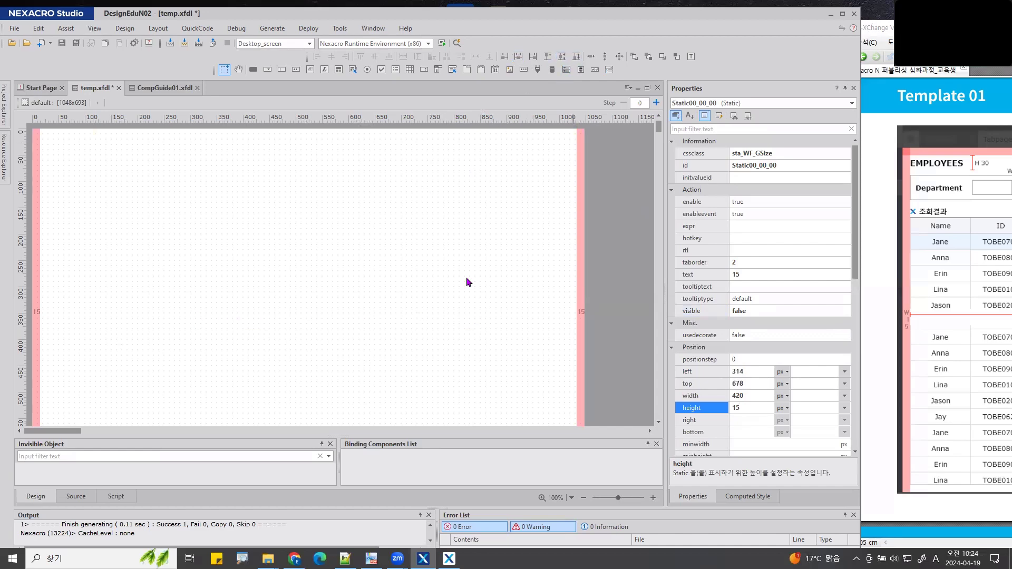
left_click(271, 334)
scroll(311, 359, "down", 3)
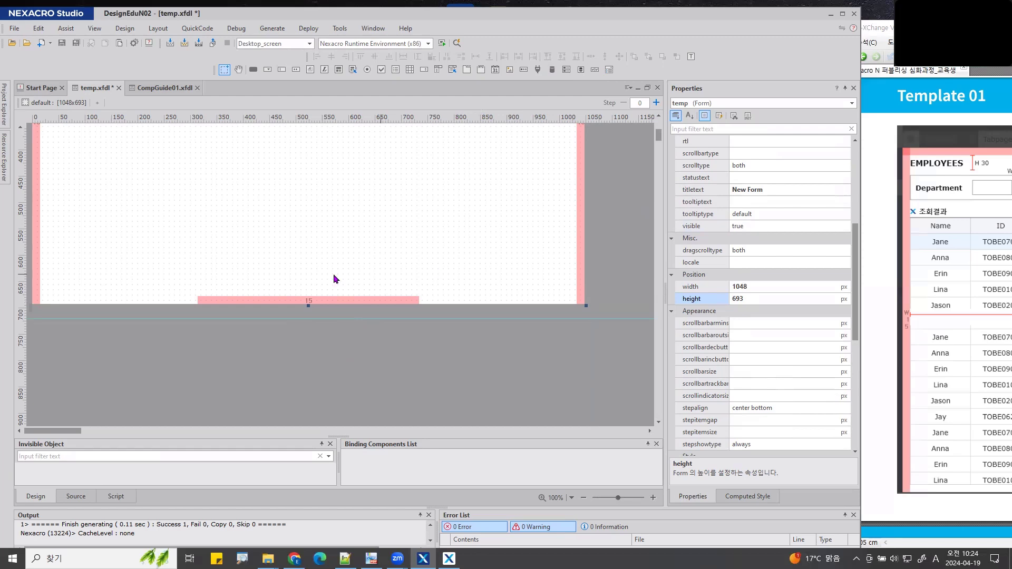
scroll(192, 272, "up", 3)
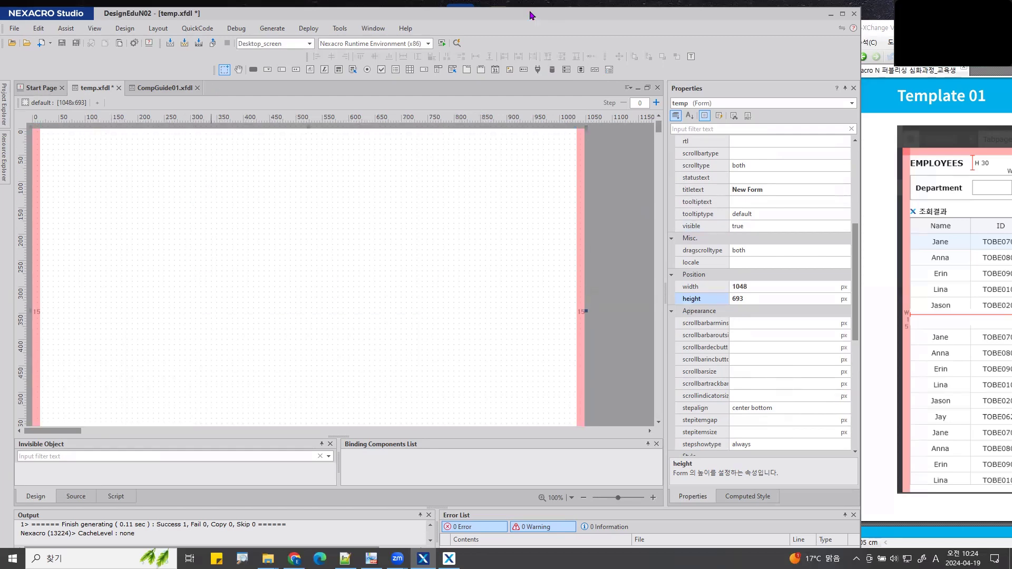
Step: Switch to PDF-XChange Viewer and move its window so the Template 01 title area shows beside the form
left_click_drag(531, 15, 542, 18)
key("alt+Tab")
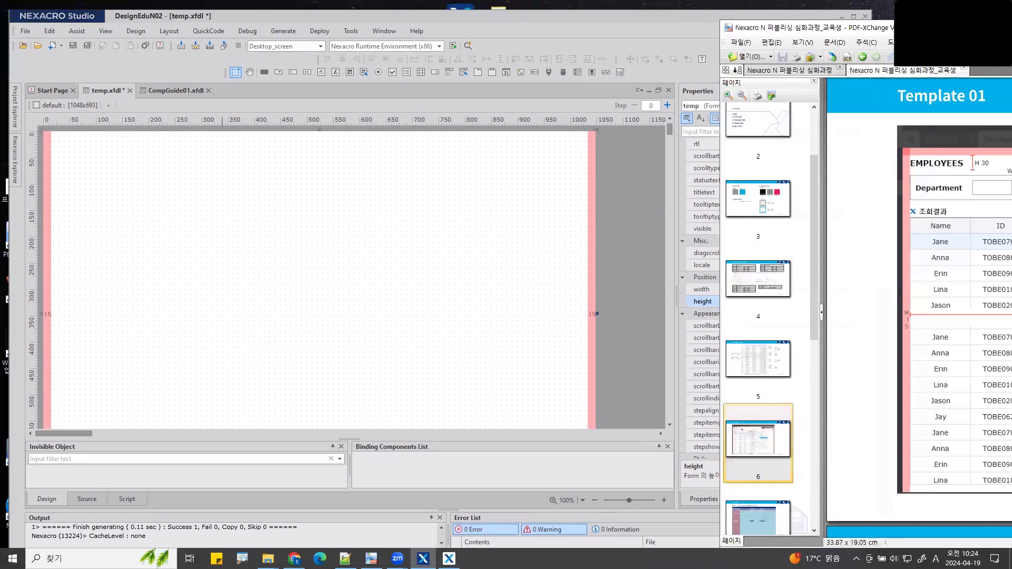
left_click_drag(931, 33, 858, 22)
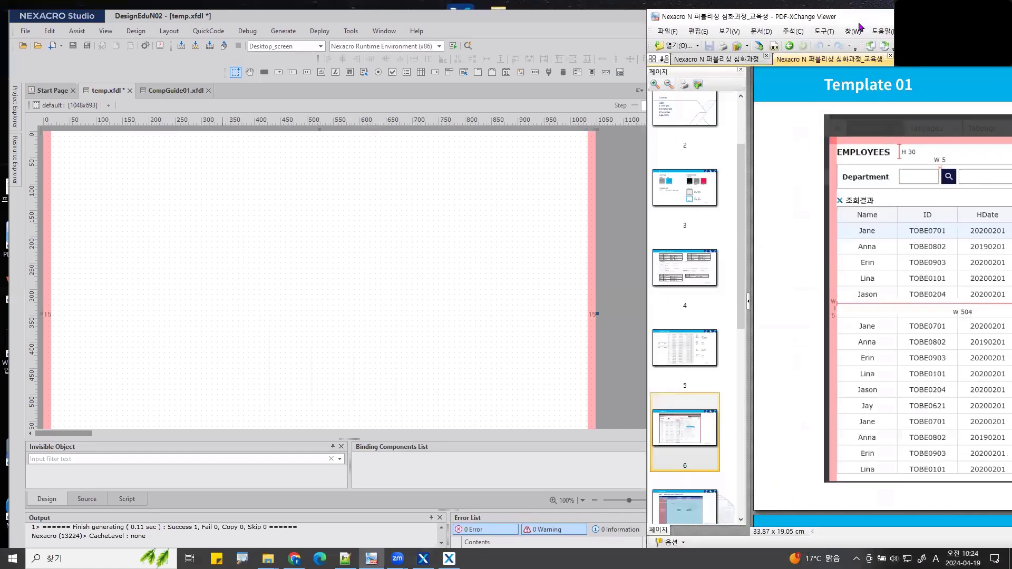
mouse_move(837, 164)
left_mouse_down()
mouse_move(888, 163)
mouse_move(899, 143)
mouse_move(838, 156)
left_mouse_up()
key("ctrl+z")
Step: Draw a Static about 213 by 41 px near the temp form's upper-left corner, just inside the margin guide
left_click(336, 76)
left_click(336, 73)
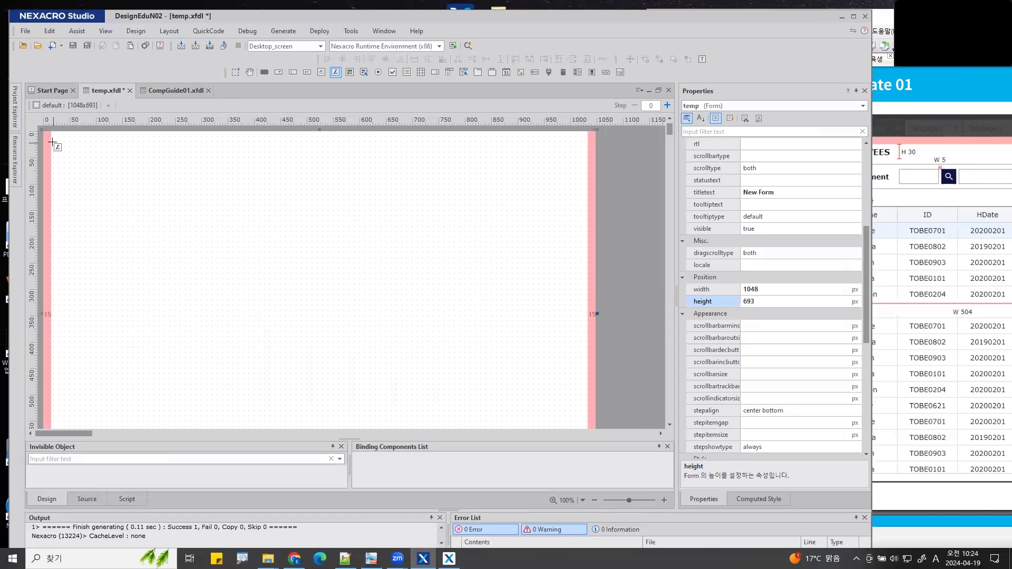
left_click_drag(54, 146, 167, 165)
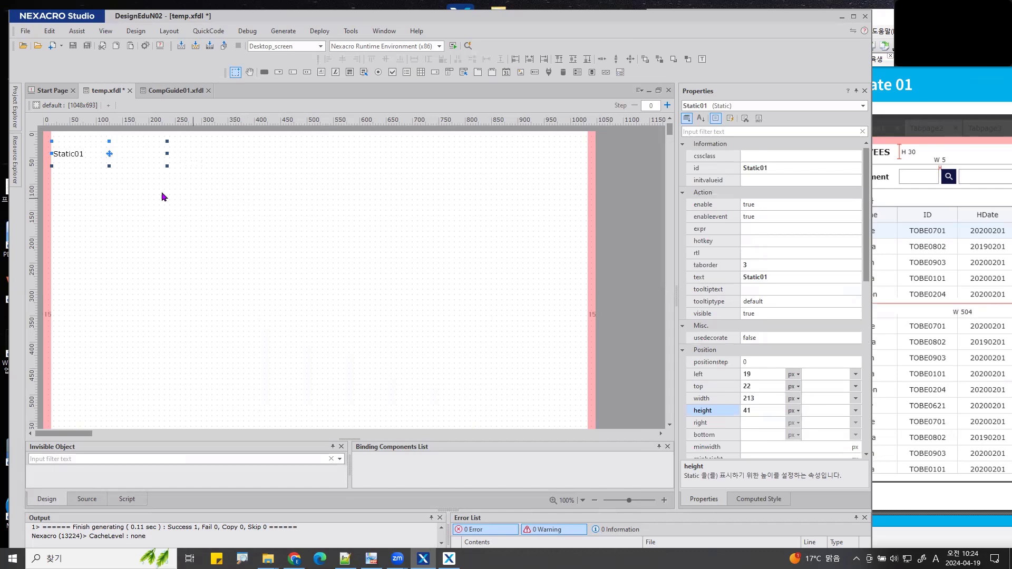
left_click(265, 72)
Step: Copy the sta_WF_FrmTitle cssclass from the Title Static in CompGuide01 and apply it to the new Static in temp
left_click(176, 91)
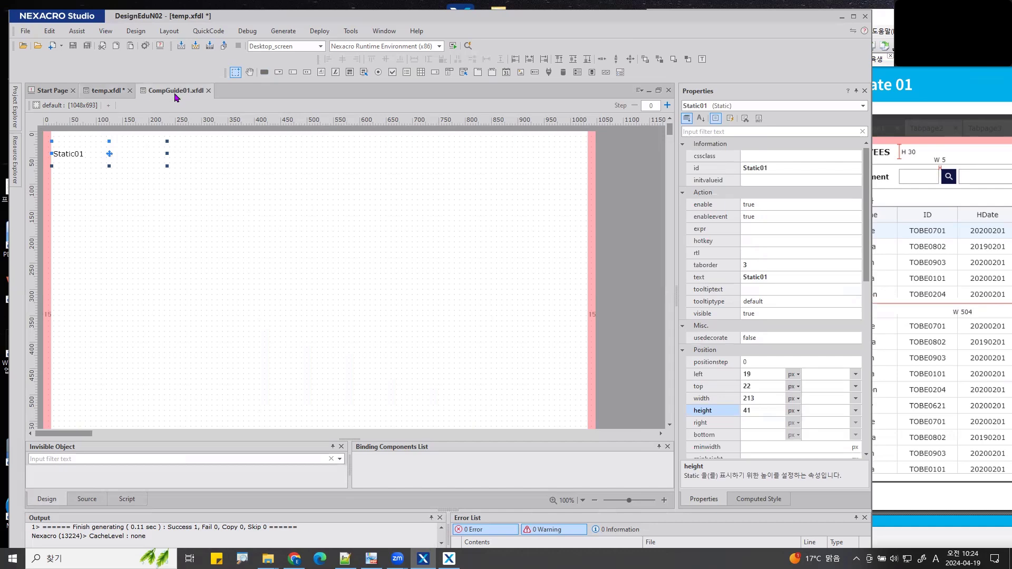
left_click(205, 220)
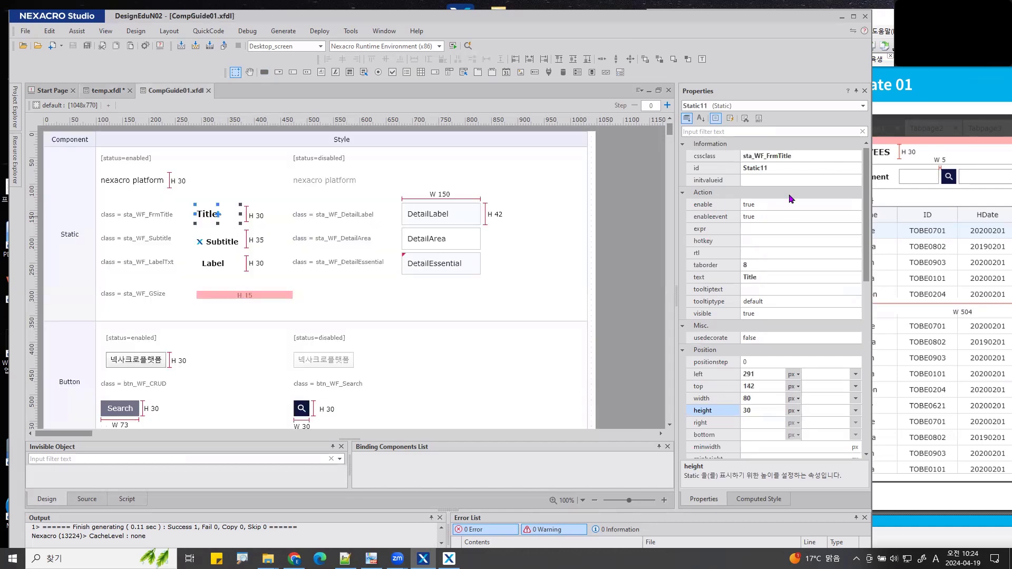
left_click(800, 159)
left_click(801, 160)
left_click(124, 91)
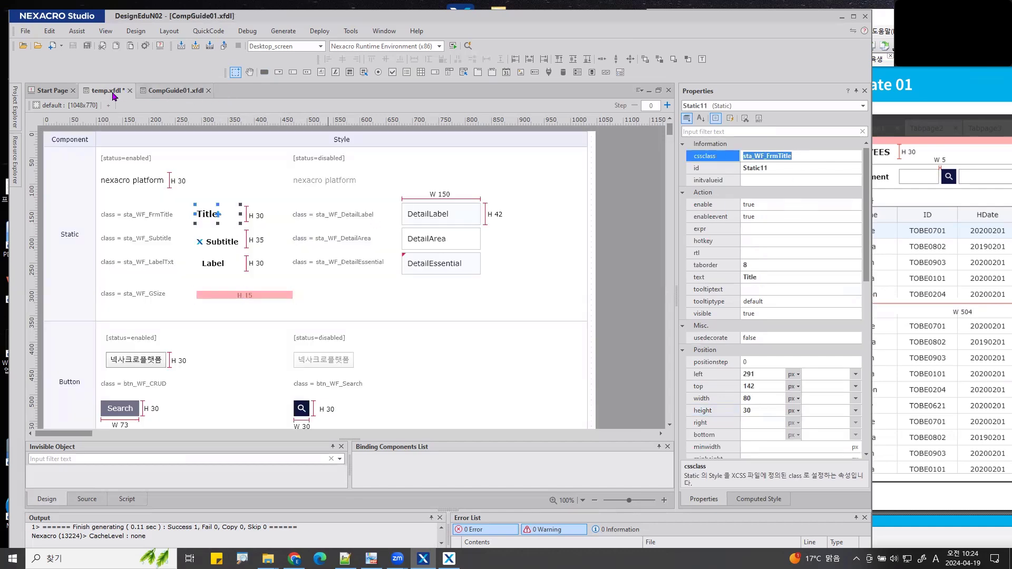
left_click(757, 156)
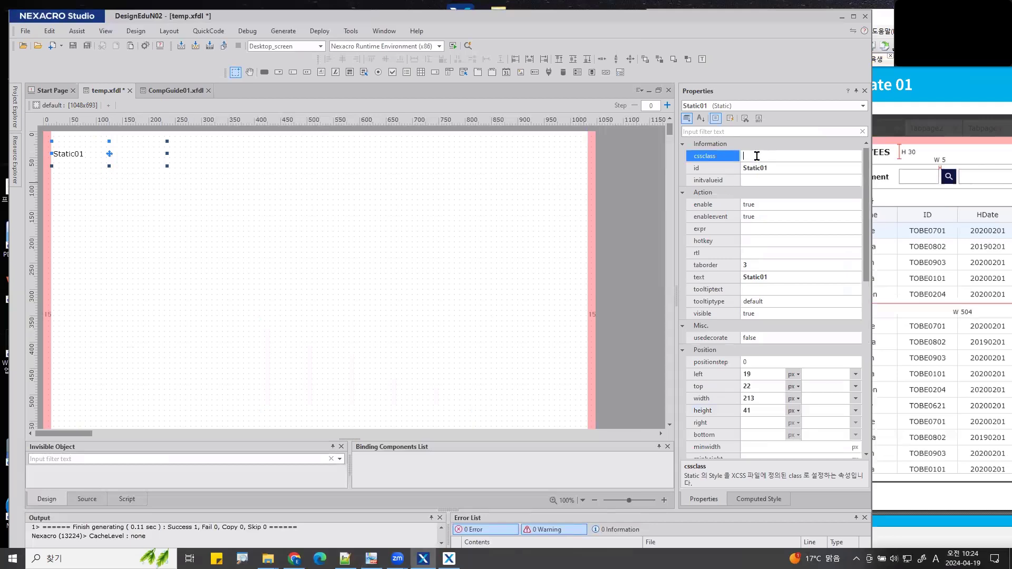
key("ctrl+v")
key("Return")
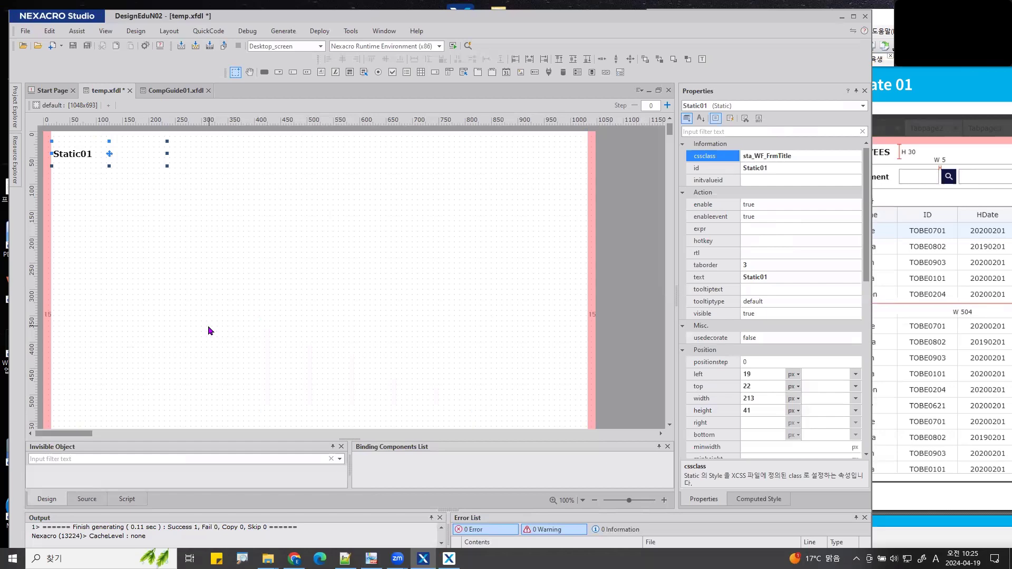
Step: Set the title Static's text to EMPLOYEES directly on the form
type("EMPLOYEES")
key("Escape")
left_click(77, 147)
left_click(77, 147)
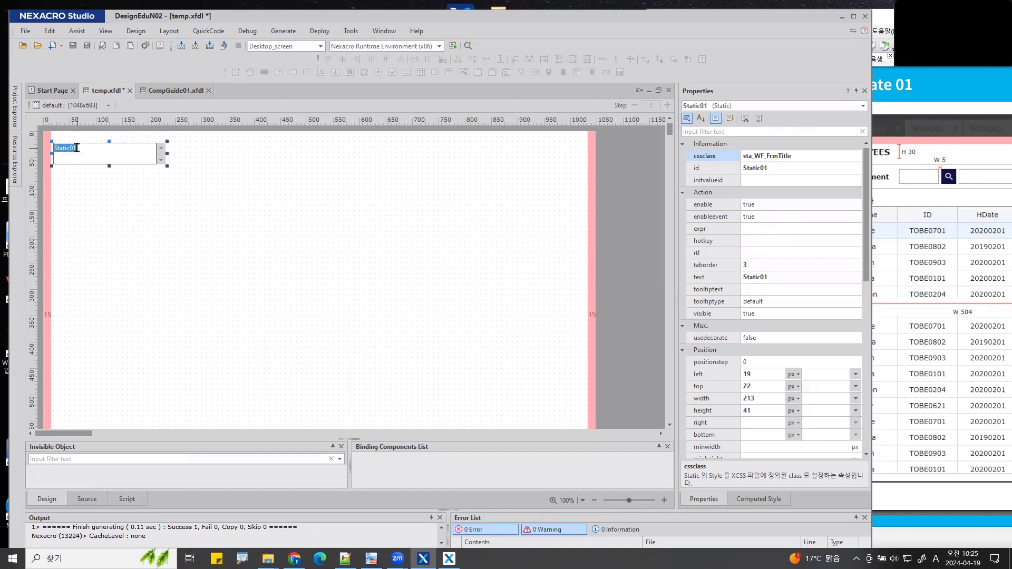
type("EMPLOYEES")
key("Return")
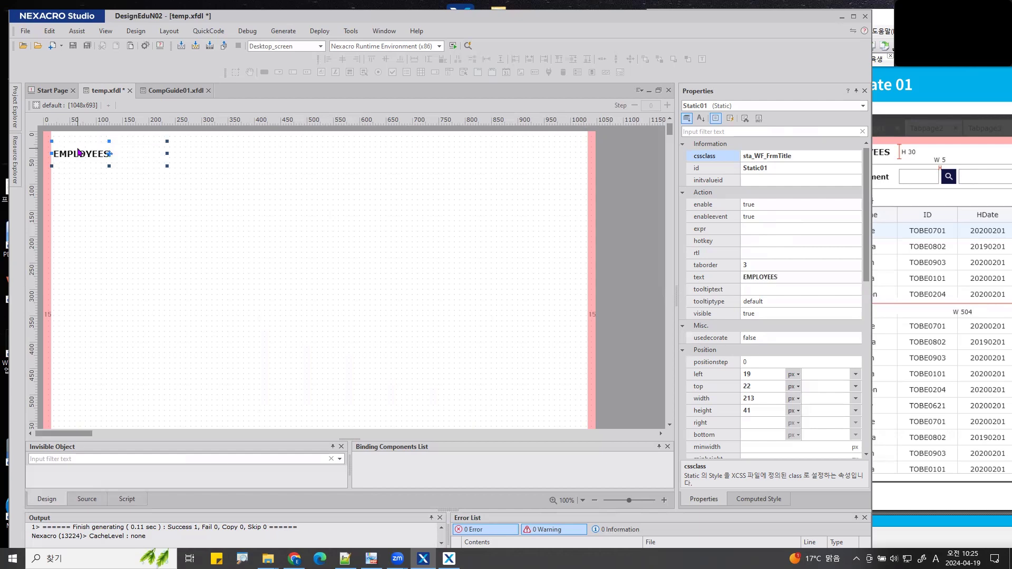
Step: Set the EMPLOYEES title Static's height to 30 px and its top to 15 px, following Template 01
left_click(892, 24)
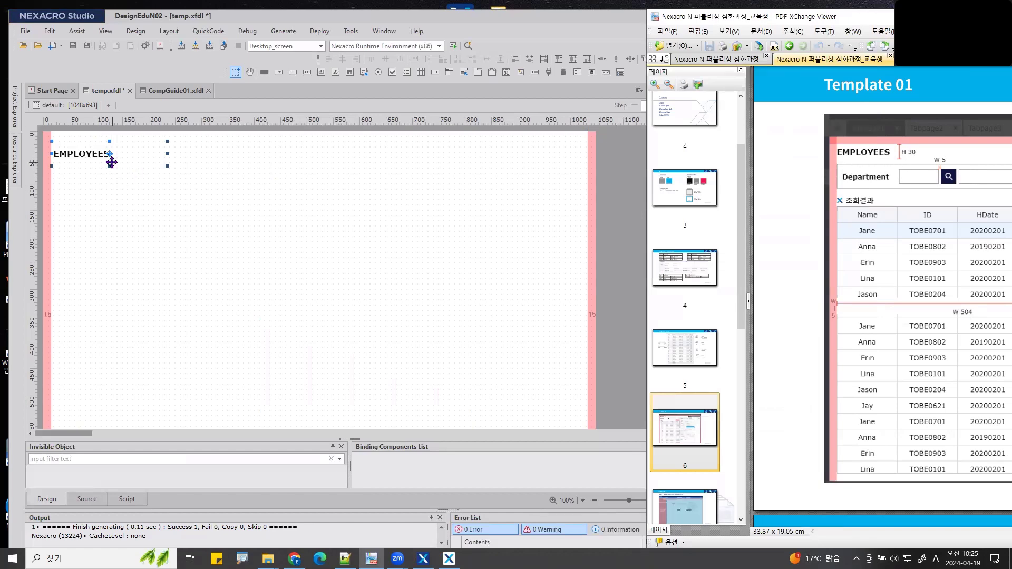
left_click(639, 20)
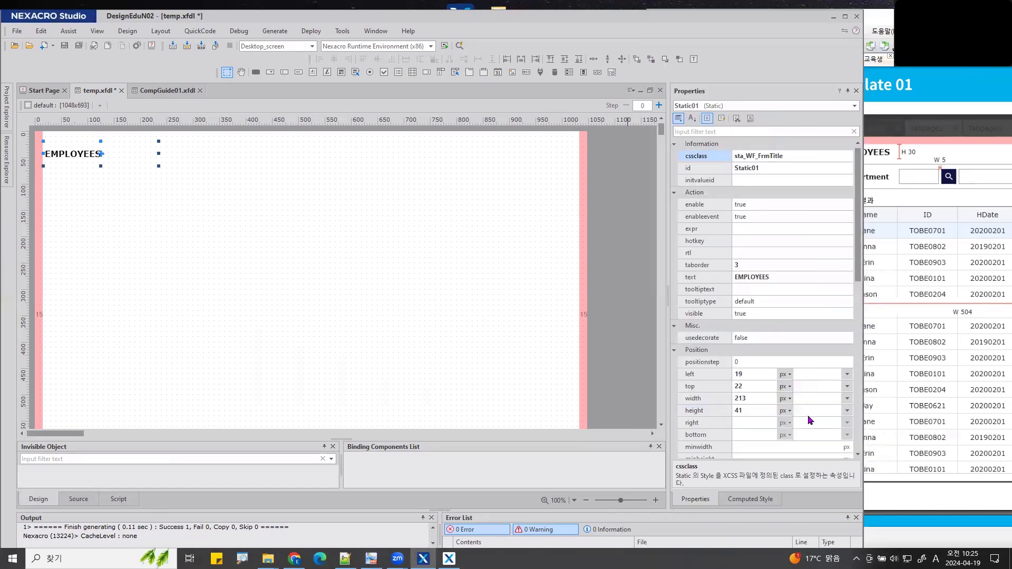
left_click(748, 410)
type("30")
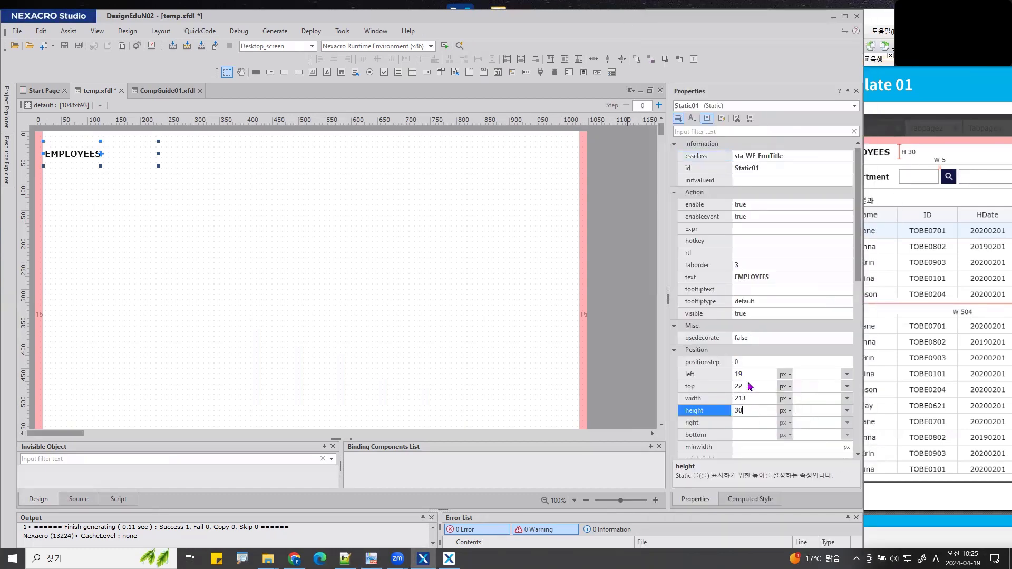
left_click(750, 387)
type("15")
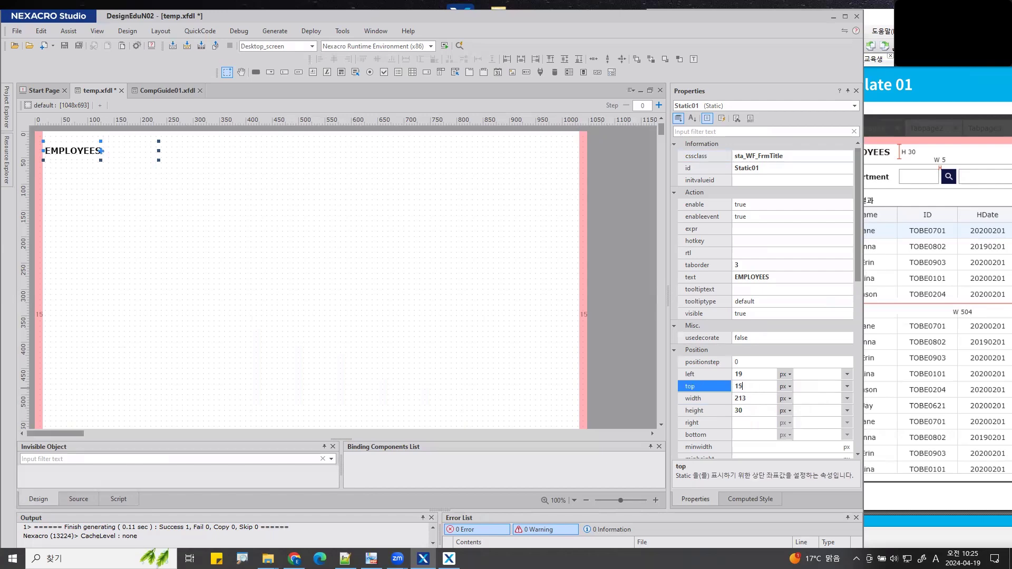
key("Return")
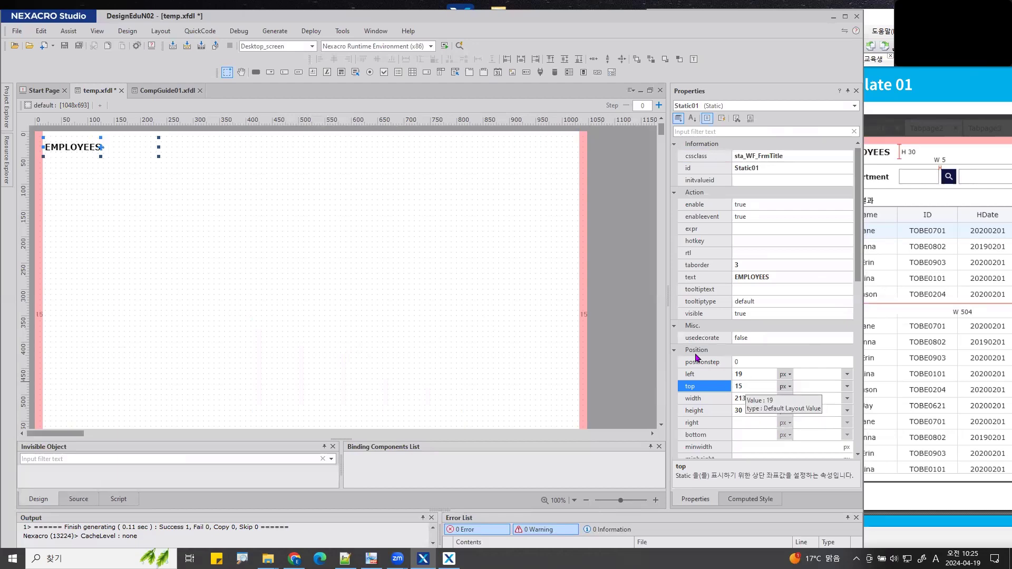
Step: Place the EMPLOYEES title flush against the left margin guide using a horizontal spacing interval of 0 px
left_click(38, 163, "ctrl")
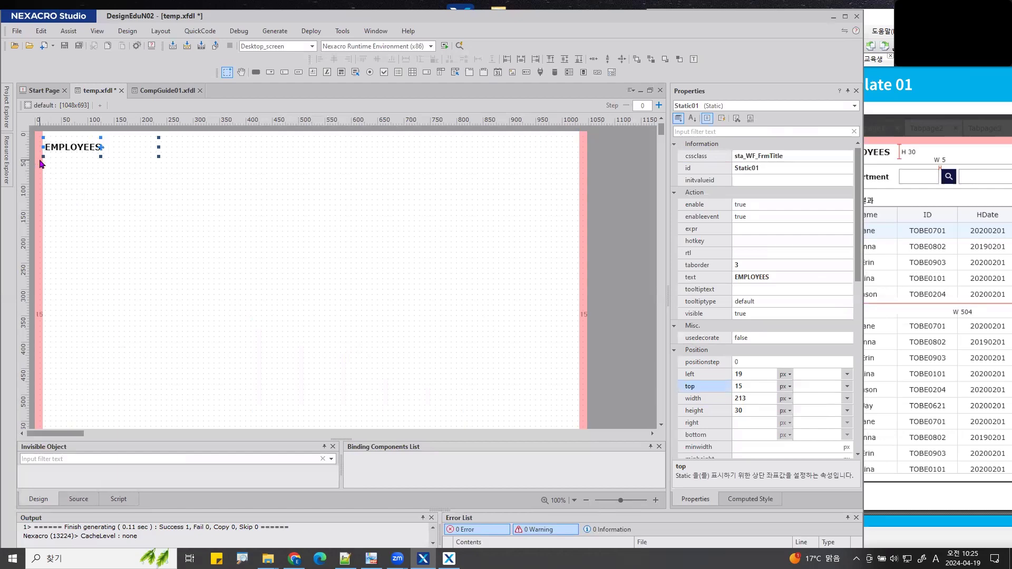
left_click(477, 60)
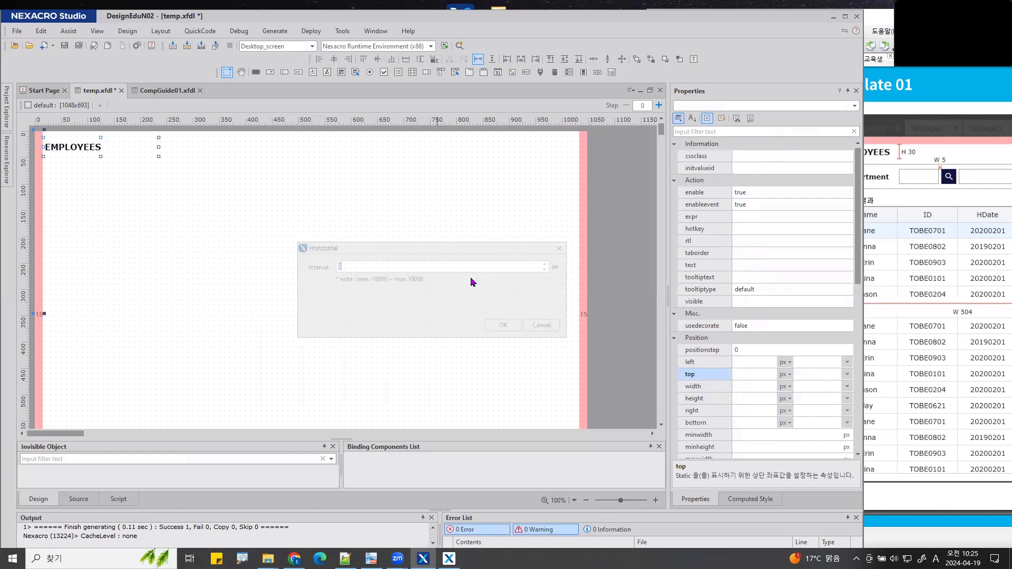
left_click(503, 326)
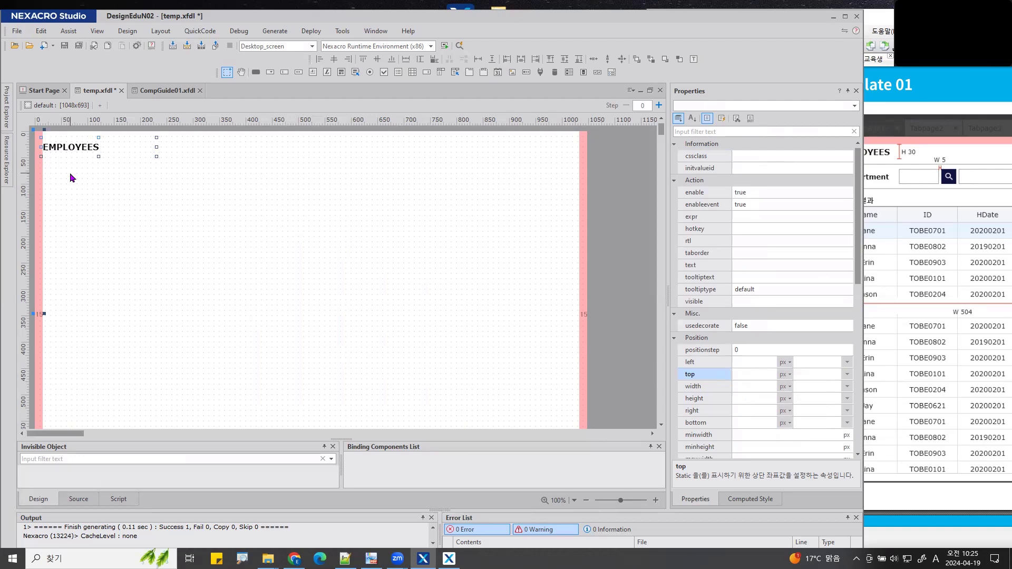
left_click(73, 166)
left_click(77, 152)
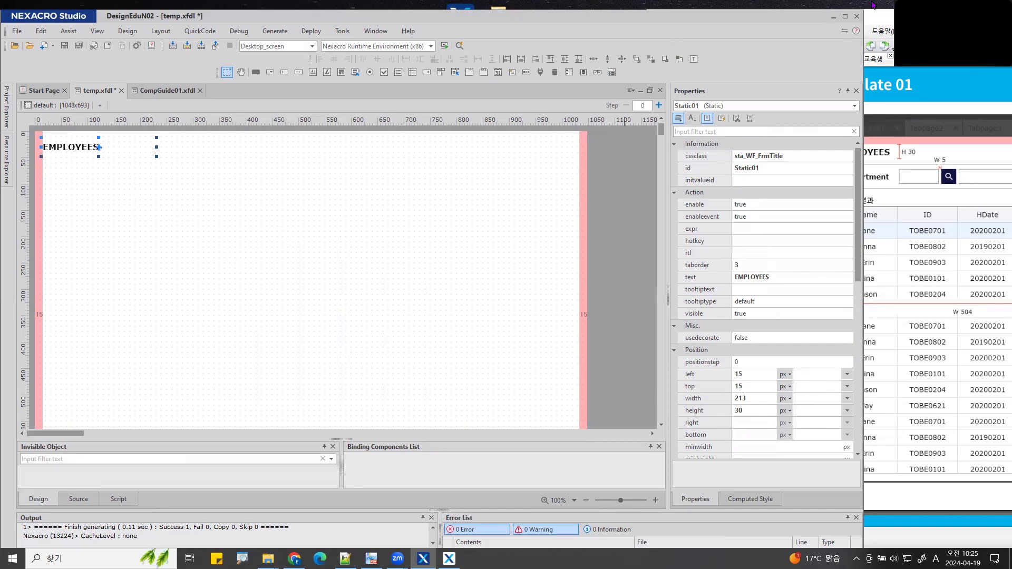
Step: Switch to PDF-XChange Viewer and examine the Search, Add, Delete and Save button row and its spacing in Template 01
left_click(881, 48)
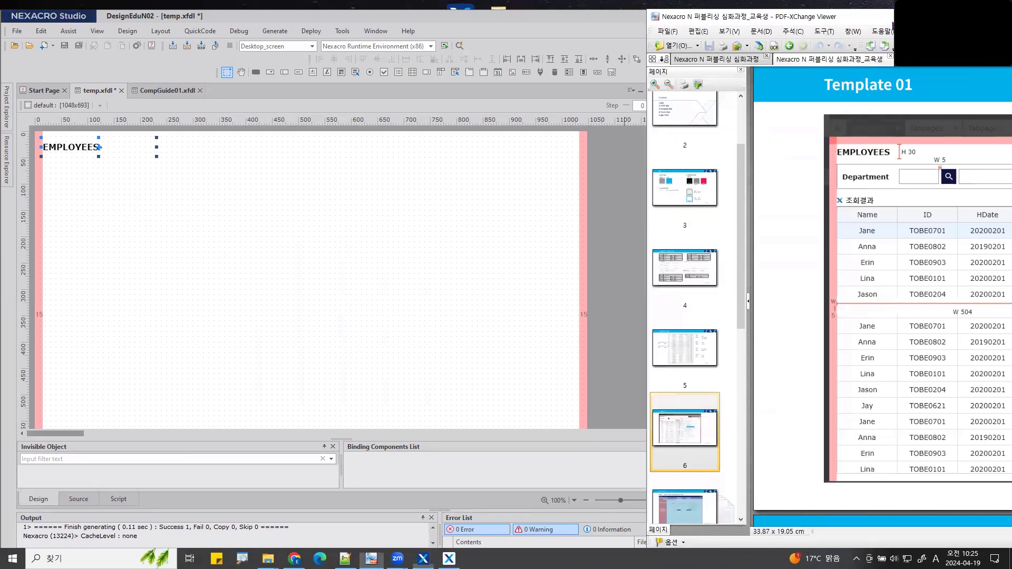
left_click_drag(892, 22, 264, 195)
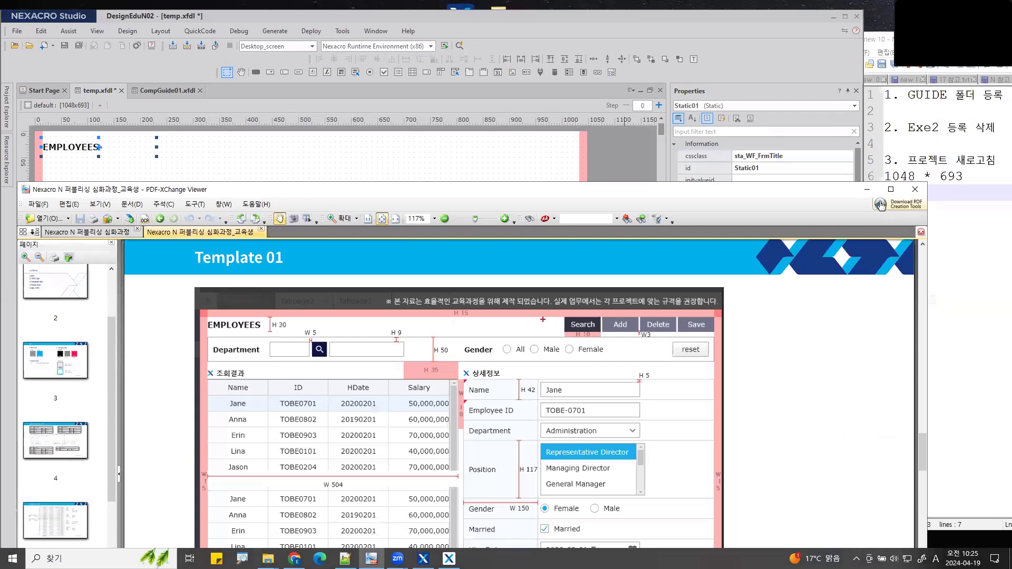
mouse_move(544, 335)
left_mouse_down()
mouse_move(710, 340)
mouse_move(726, 309)
left_mouse_up()
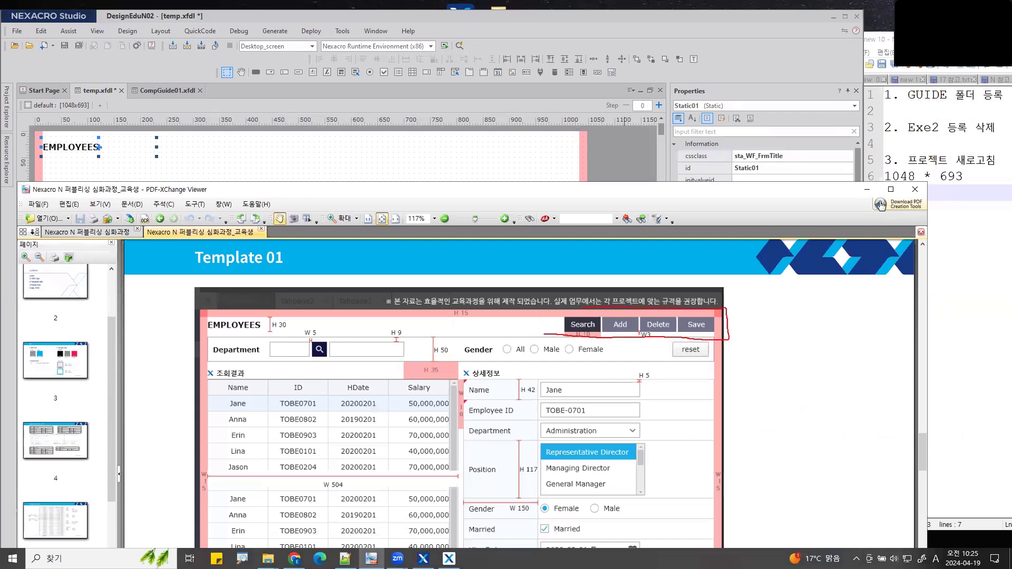
left_click_drag(565, 309, 548, 337)
left_click_drag(656, 321, 706, 314)
mouse_move(659, 337)
left_mouse_down()
mouse_move(639, 343)
mouse_move(644, 324)
left_mouse_up()
mouse_move(174, 347)
left_mouse_down()
mouse_move(794, 347)
mouse_move(807, 300)
mouse_move(819, 313)
left_mouse_up()
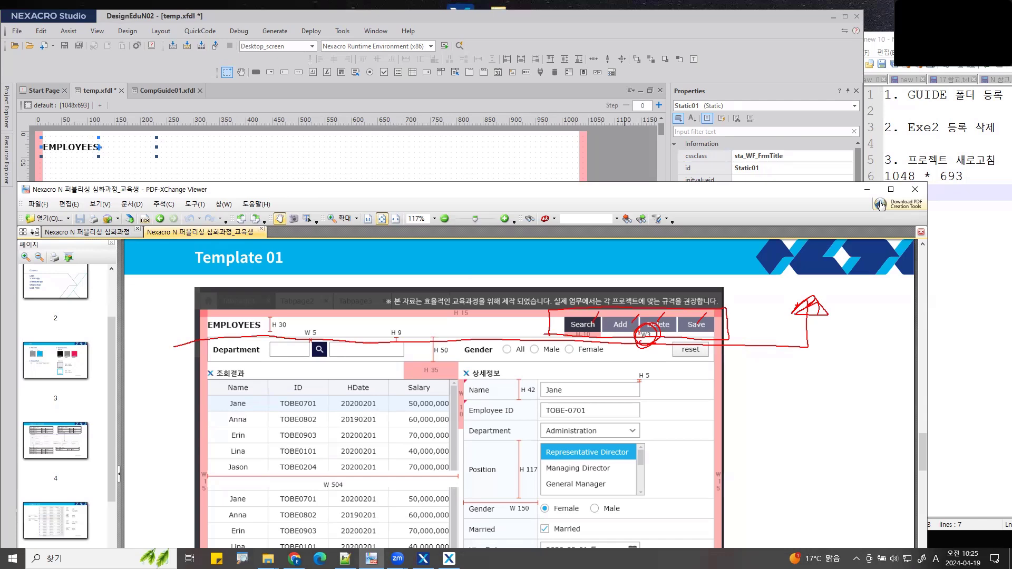
key("Escape")
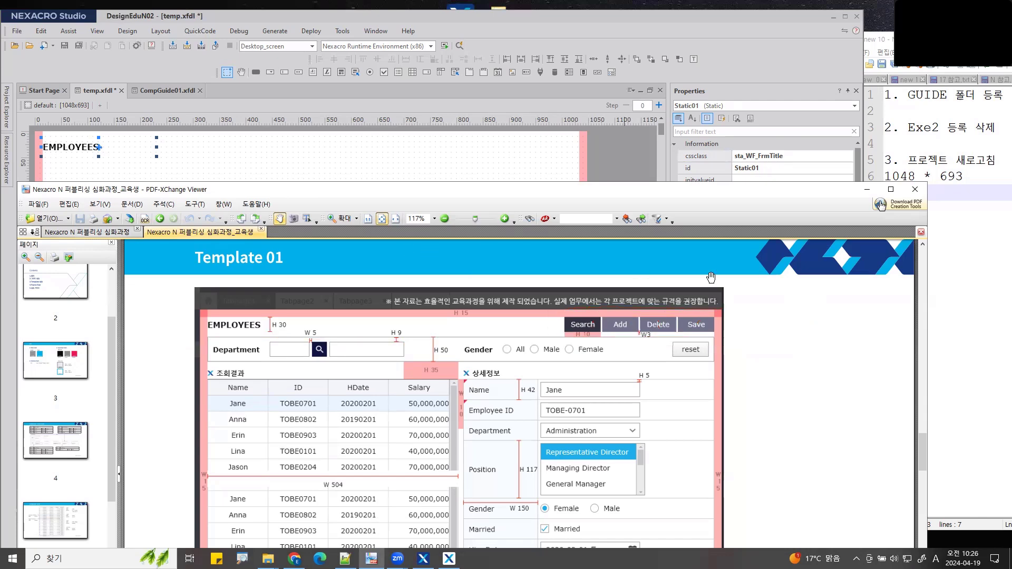
left_click(12, 559)
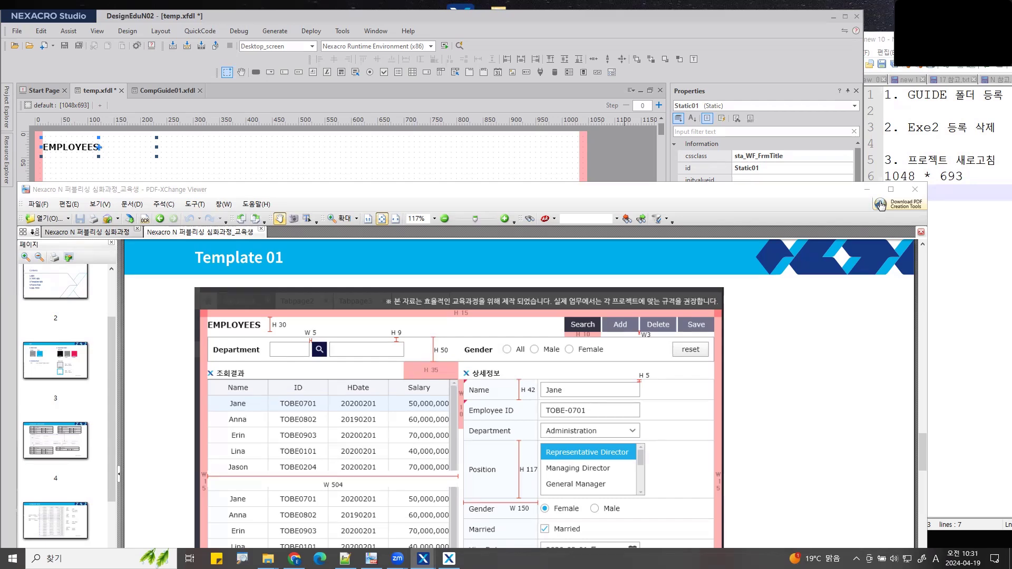
Step: Copy the btn_WF_CRUD Search button from CompGuide01 into temp and place it at left 727, top 15, level with the EMPLOYEES title
left_click(477, 21)
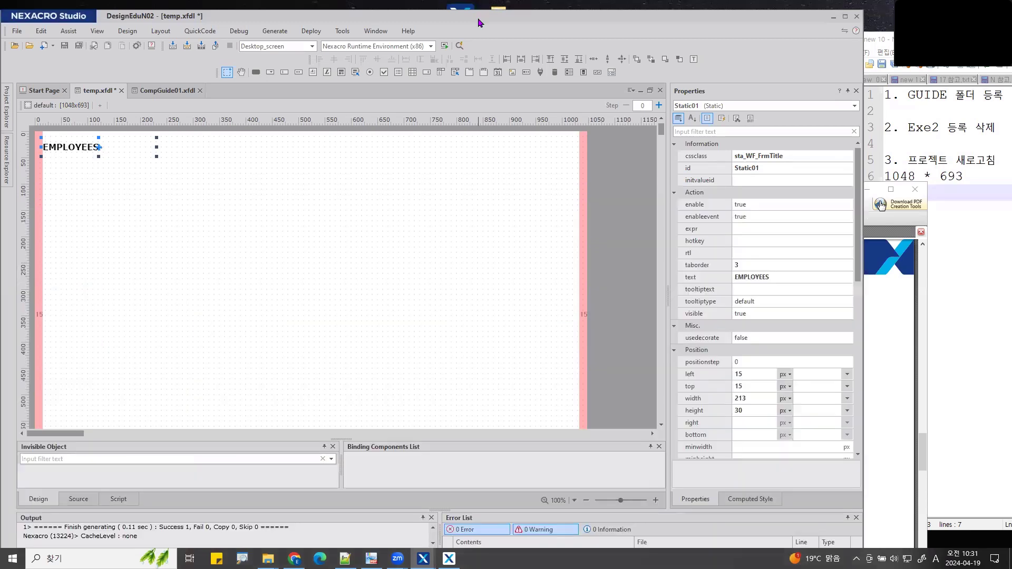
left_click(168, 92)
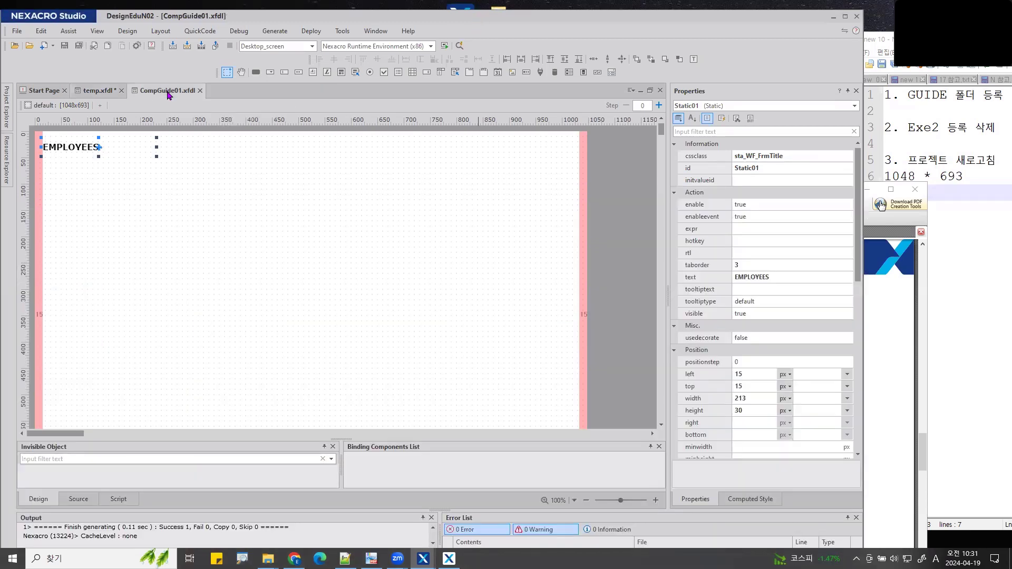
scroll(351, 242, "down", 3)
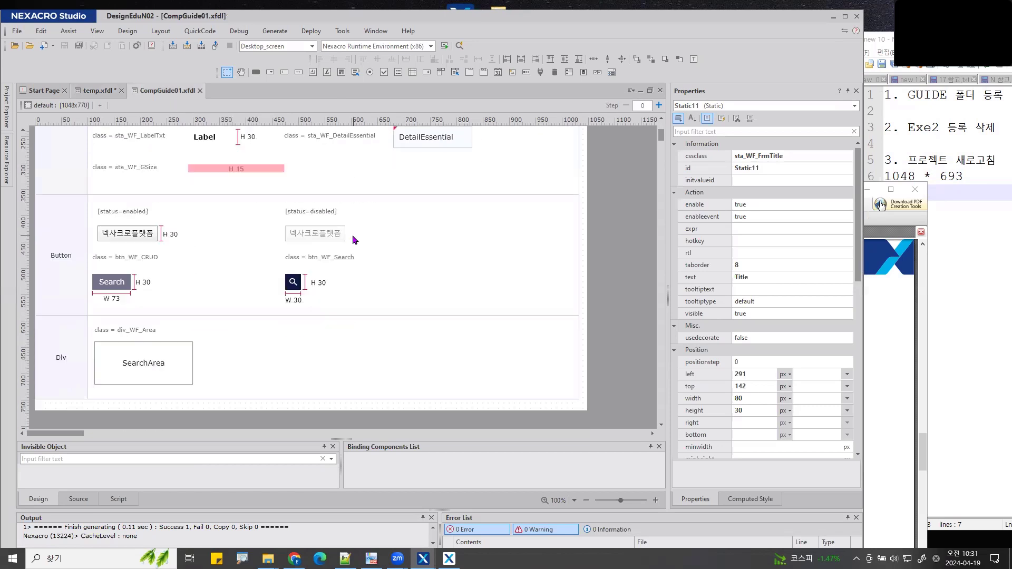
left_click(116, 287)
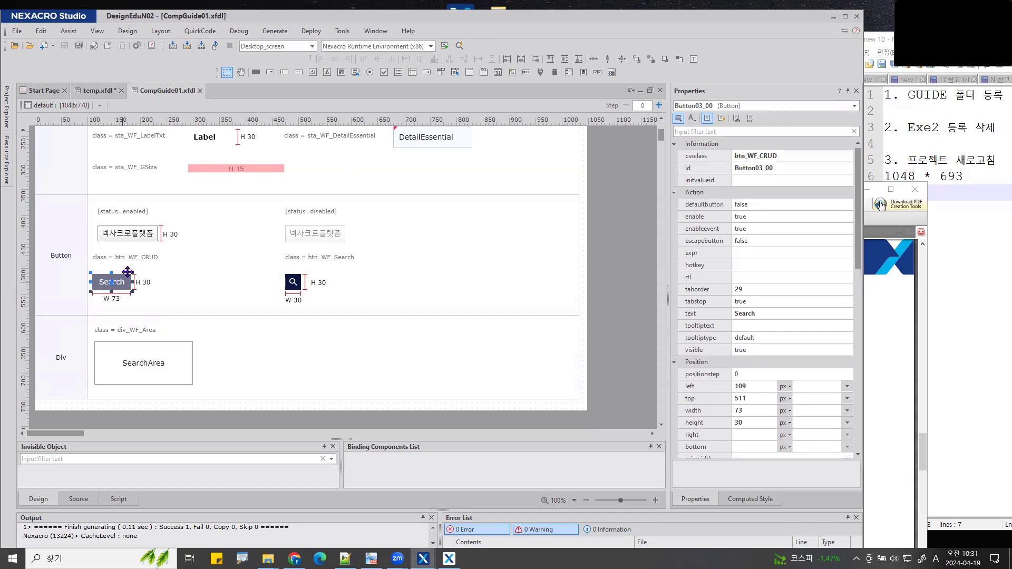
left_click(98, 91)
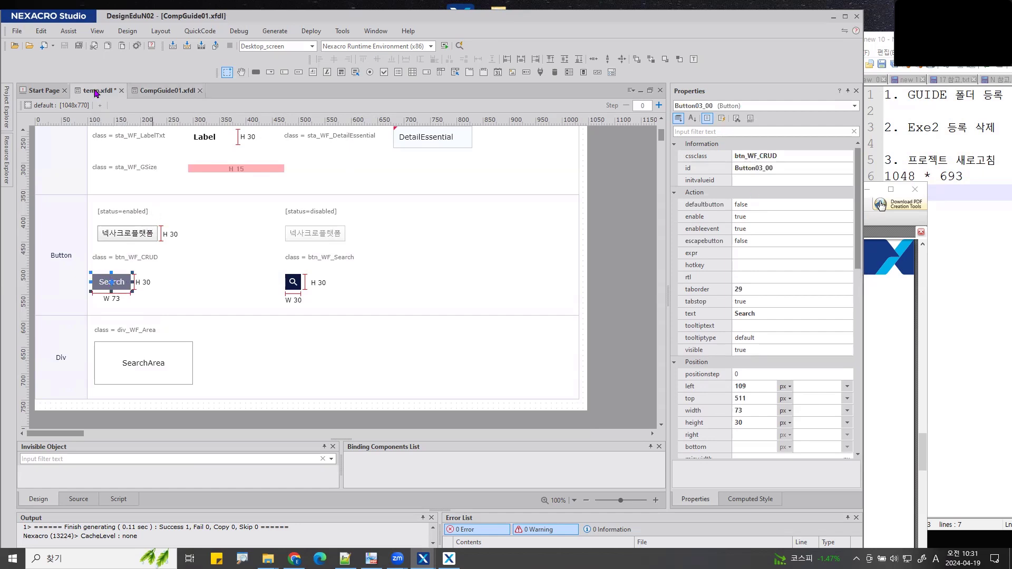
key("ctrl+v")
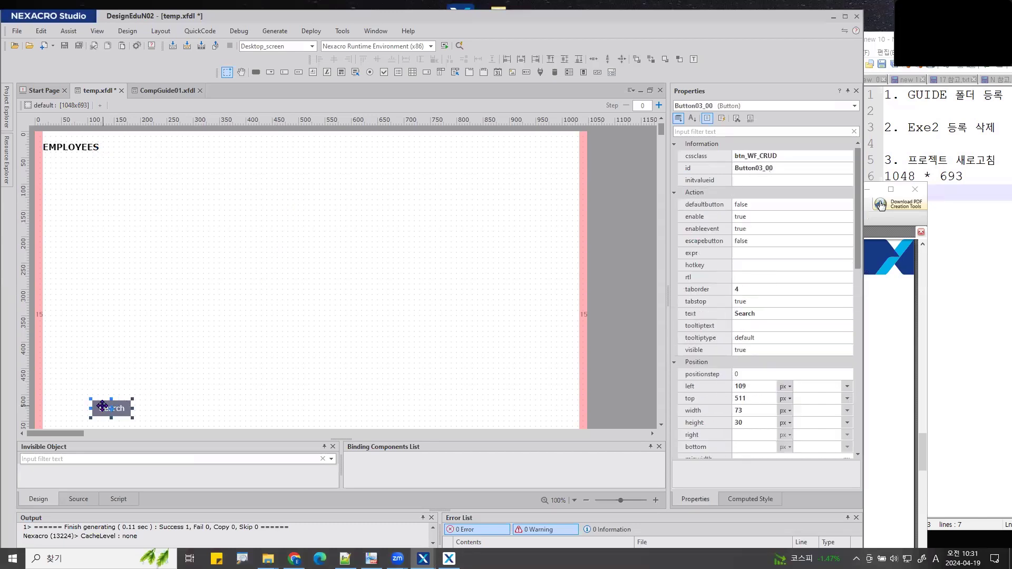
left_click(427, 141)
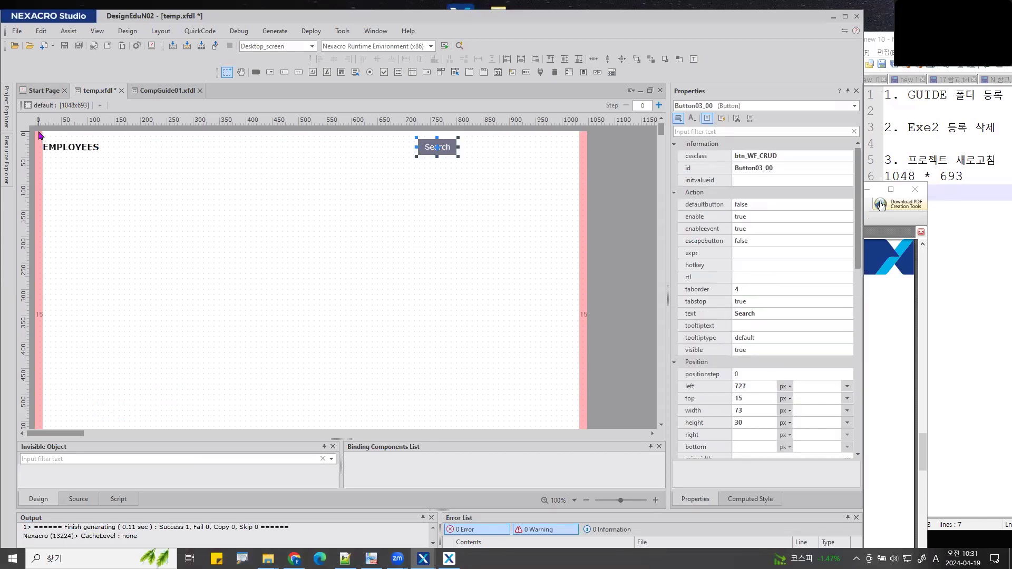
left_click(60, 153, "ctrl")
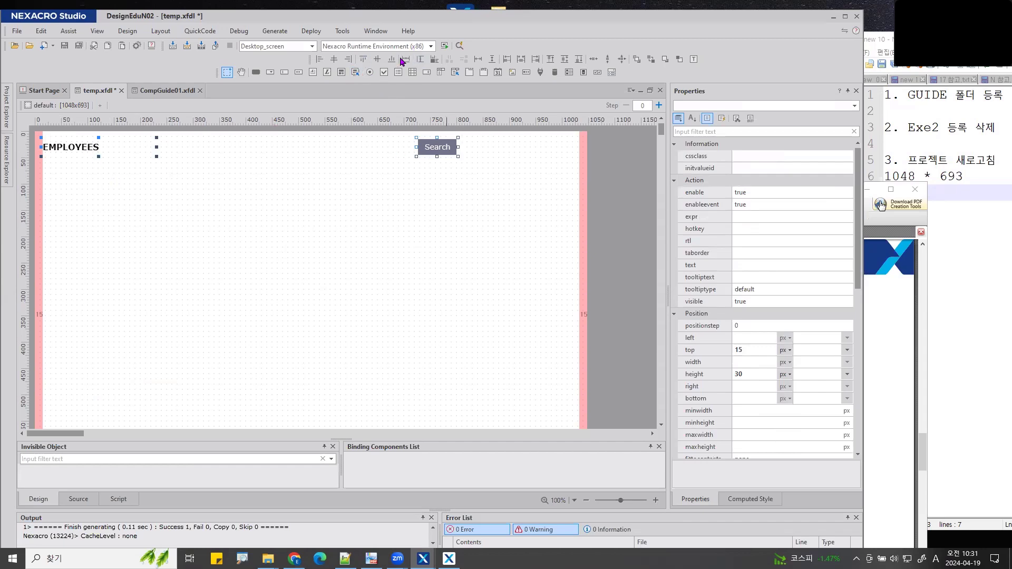
left_click(442, 170)
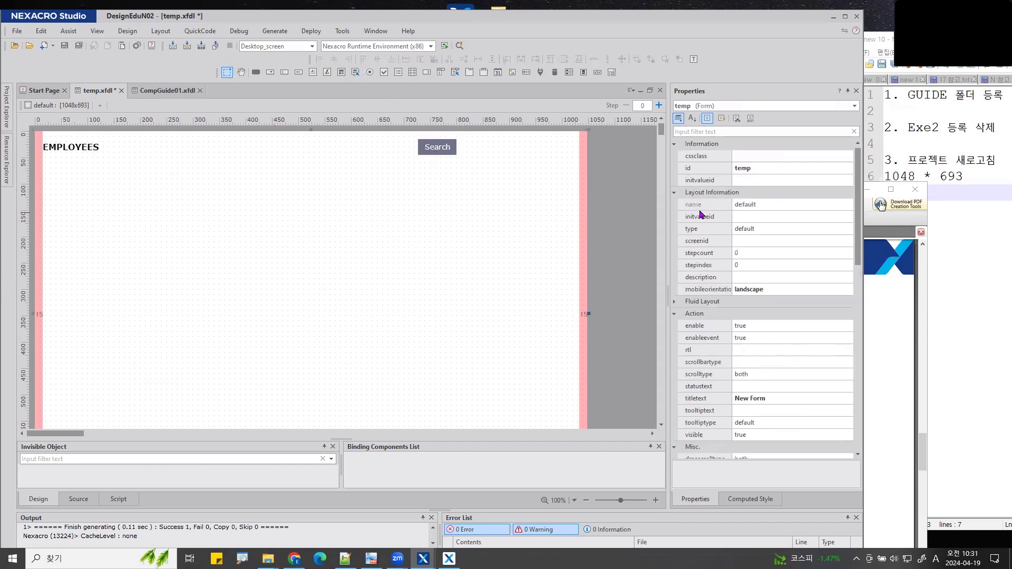
Step: Duplicate the Search button three times on the temp form
left_click(432, 153)
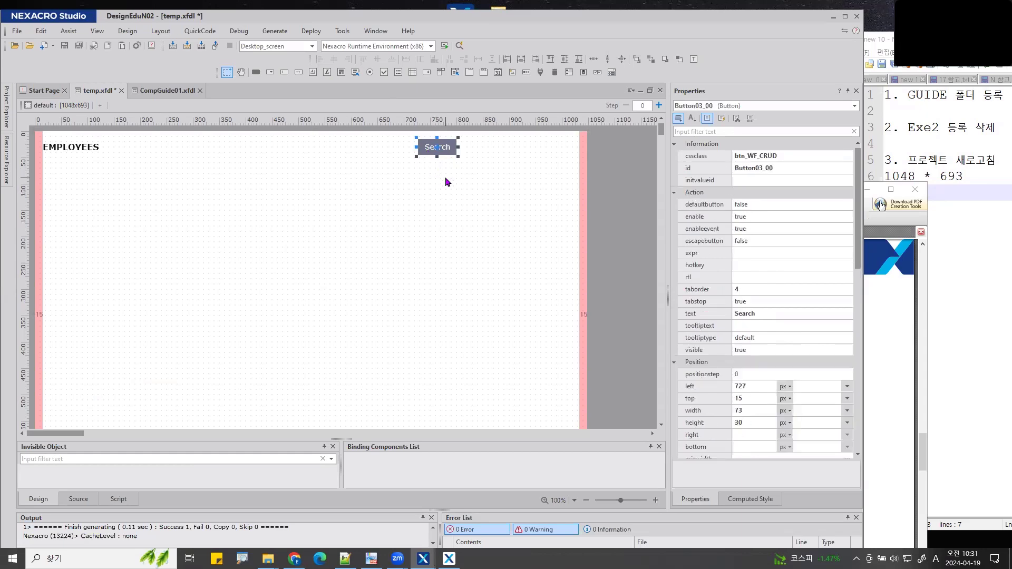
key("ctrl+v")
key("ctrl+v")
key("ctrl+v")
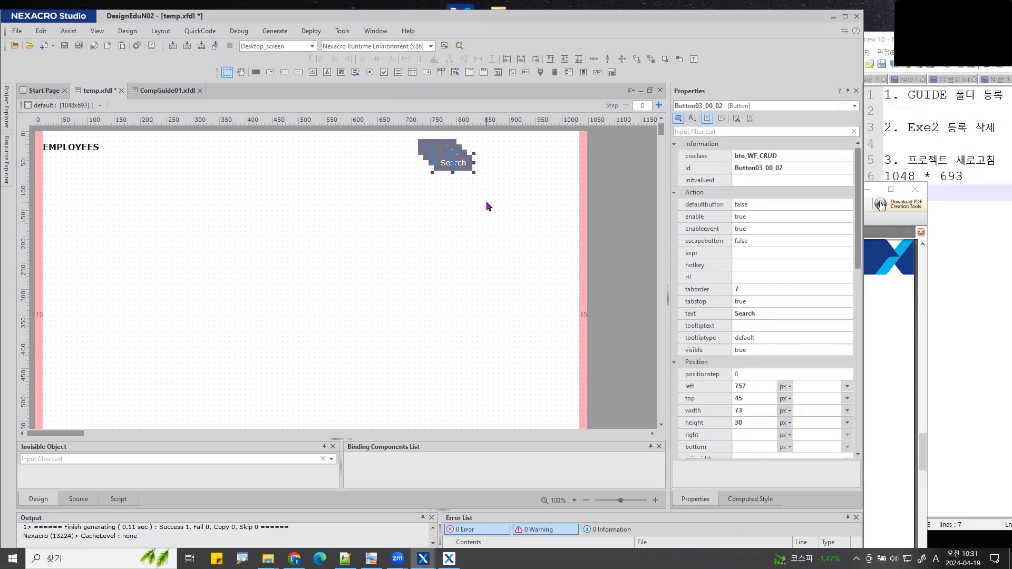
Step: Align the tops of all four Search buttons and space them horizontally at a 3 px interval
left_click_drag(519, 207, 389, 129)
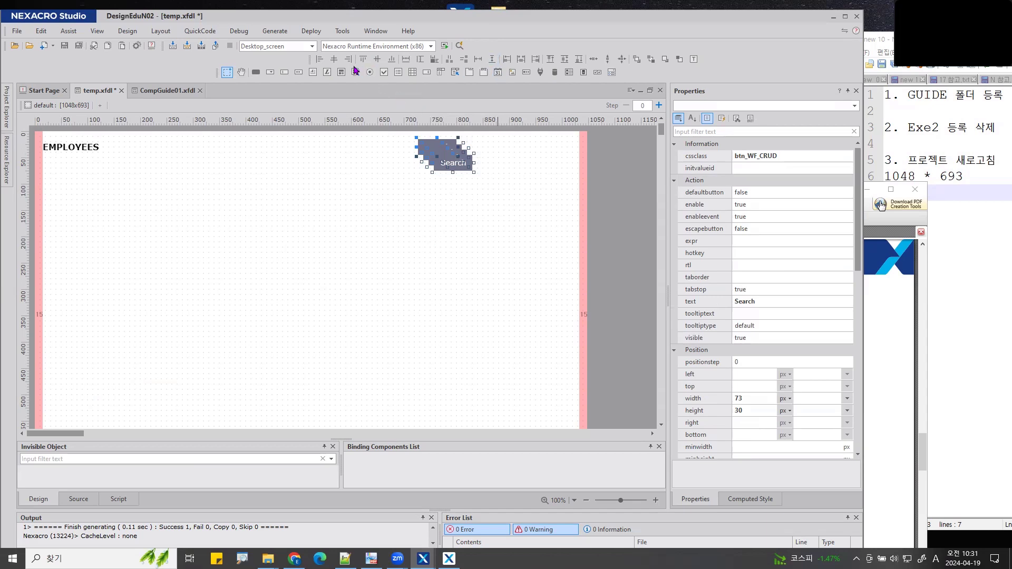
left_click(364, 60)
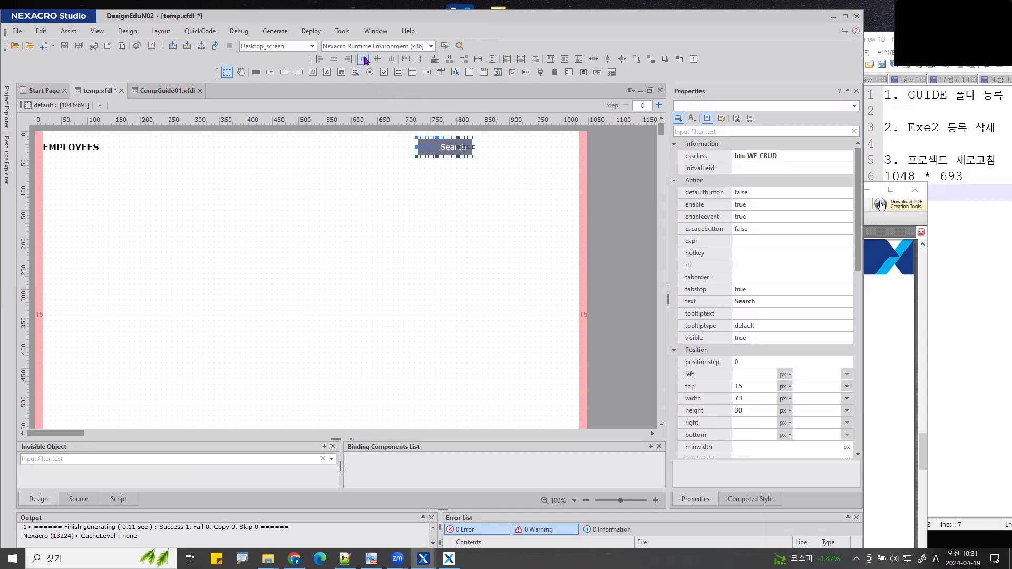
left_click(478, 59)
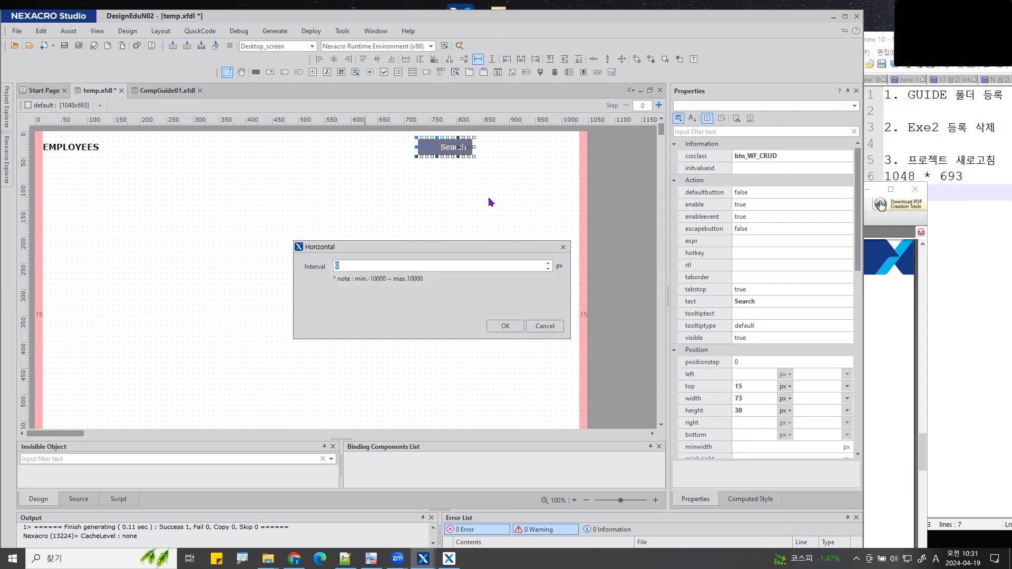
type("3")
key("Return")
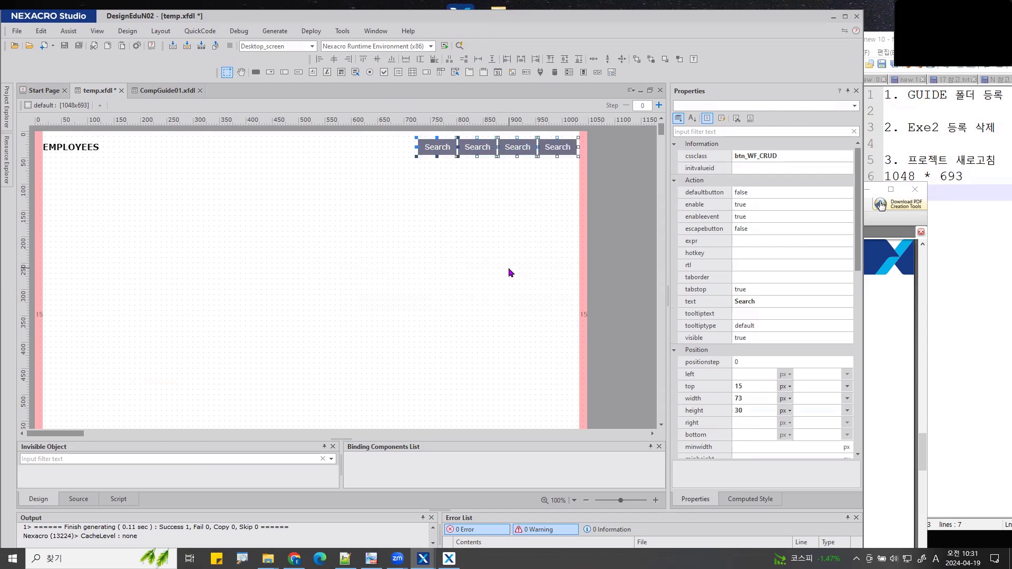
Step: Nudge the four-button row 5 px to the right, up against the form's right margin guide
key("Right")
key("Right")
key("Right")
key("Right")
key("Right")
key("Right")
key("Left")
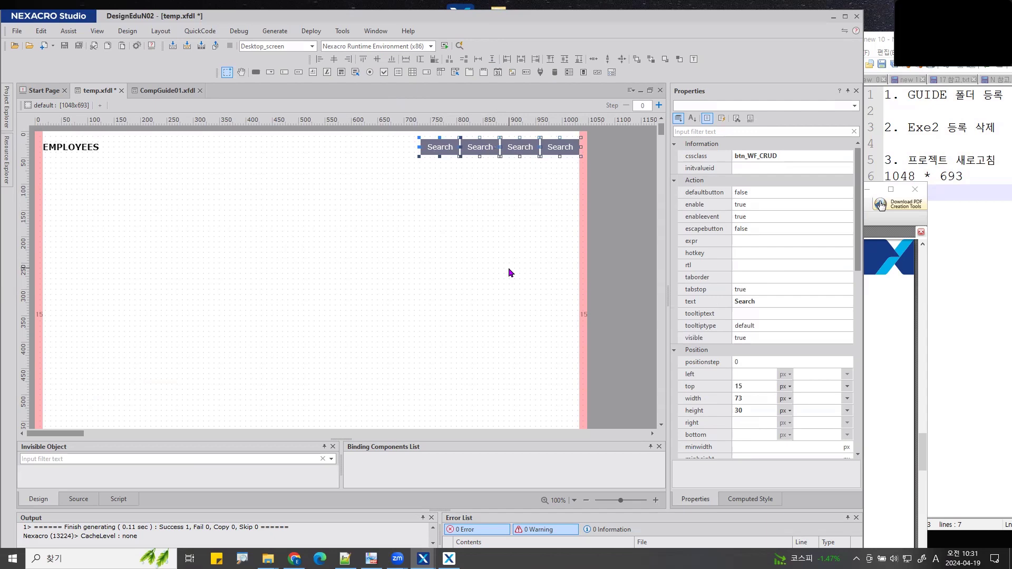
left_click(550, 169)
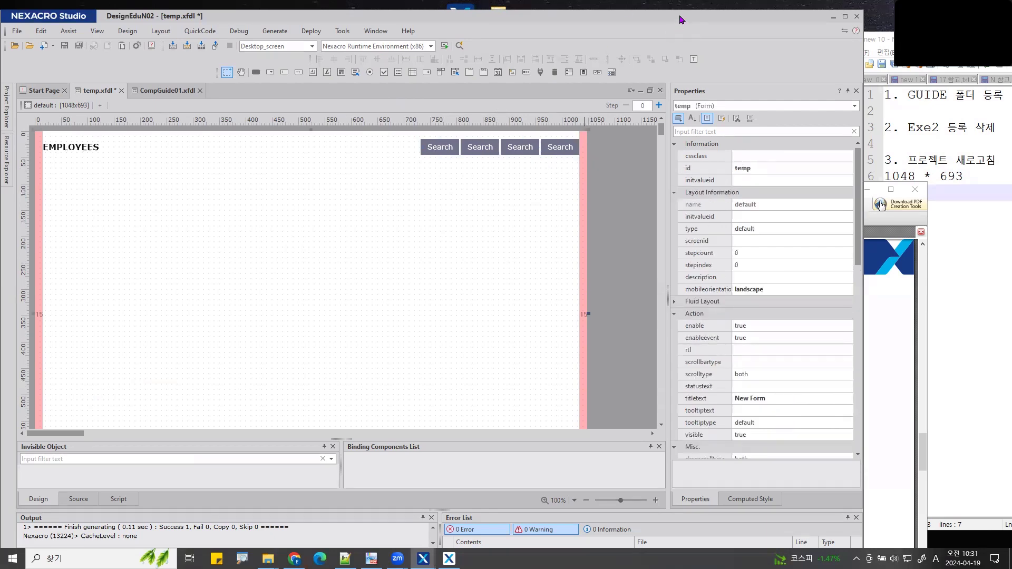
Step: Rearrange the Studio and PDF-XChange Viewer windows so the Template 01 button row shows beside the form
left_click_drag(675, 18, 495, 13)
left_click(841, 184)
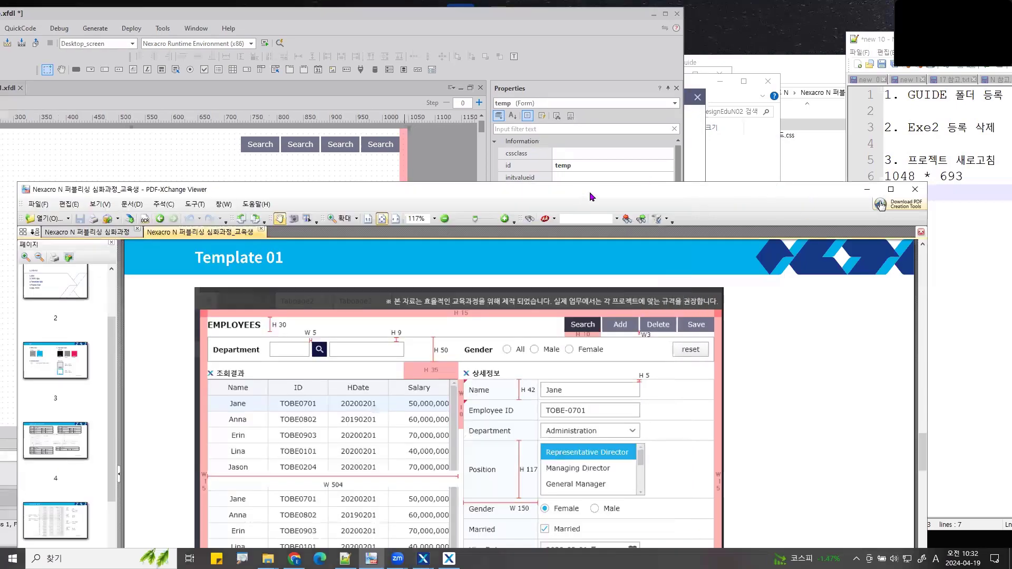
left_click_drag(589, 192, 794, 102)
left_click(447, 112)
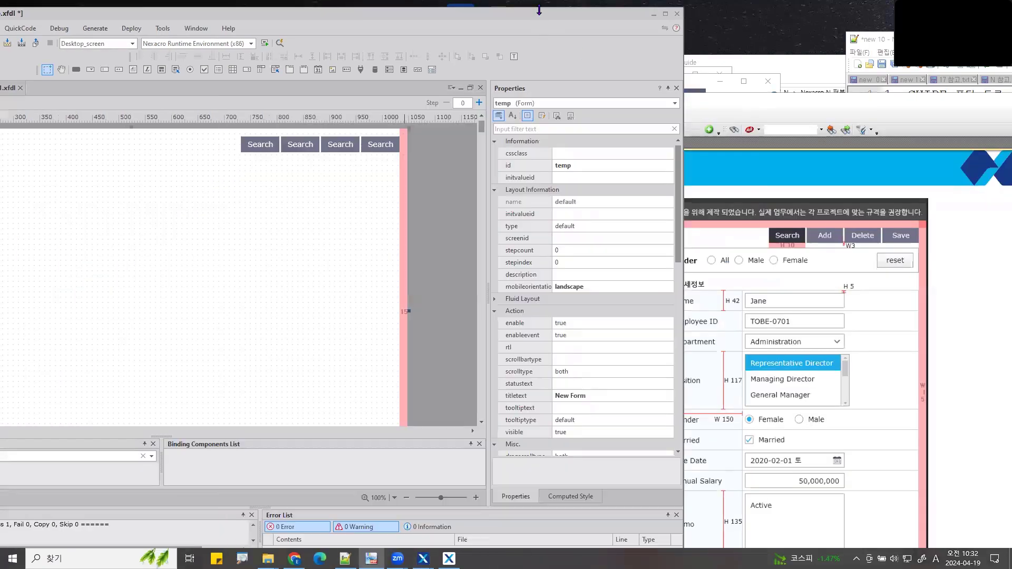
Step: Relabel the second, third and fourth Search buttons on the temp form as Add, Delete and Save
double_click(304, 140)
type("A")
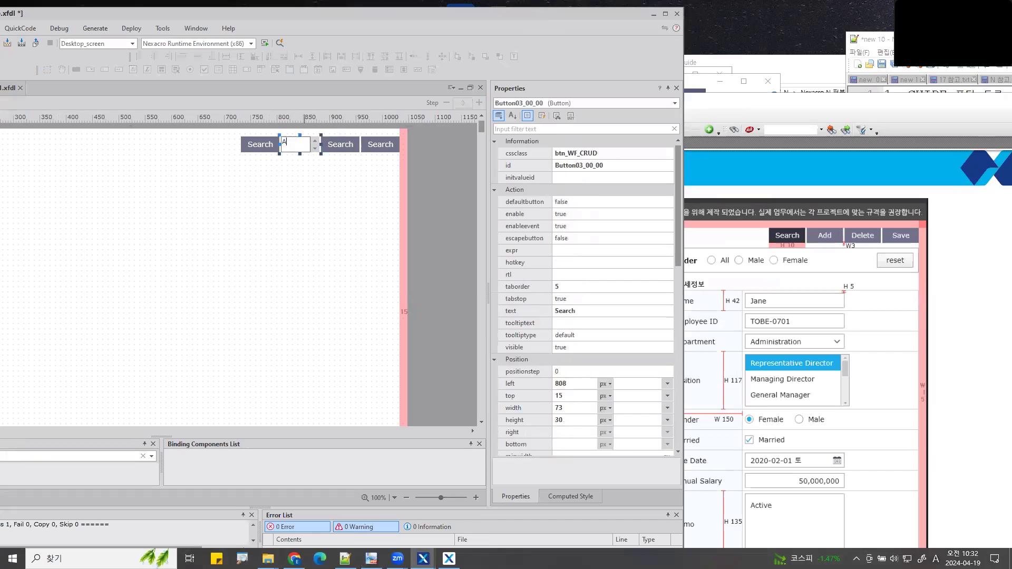
type("dd")
key("Return")
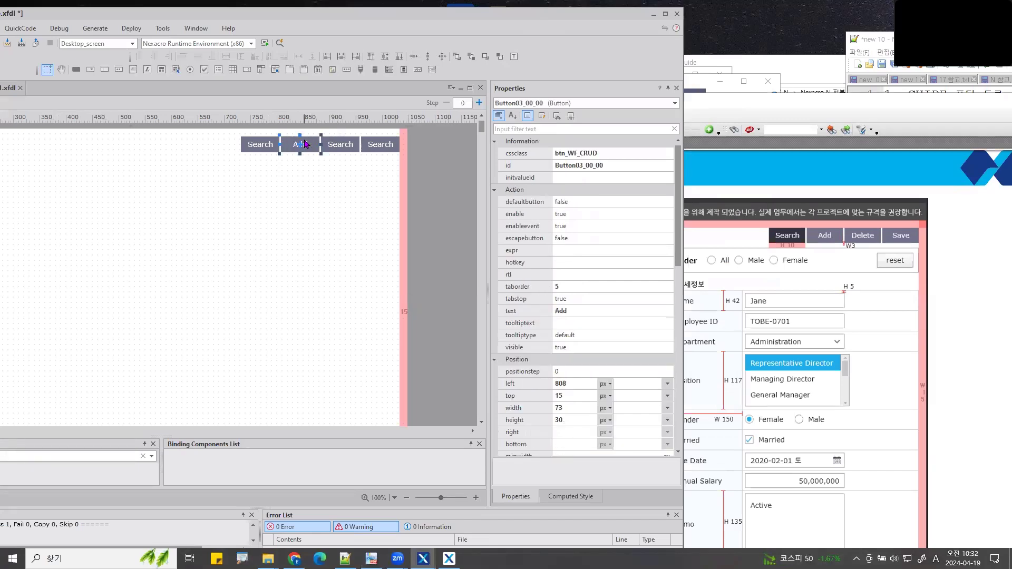
left_click(342, 143)
double_click(341, 142)
type("Delete")
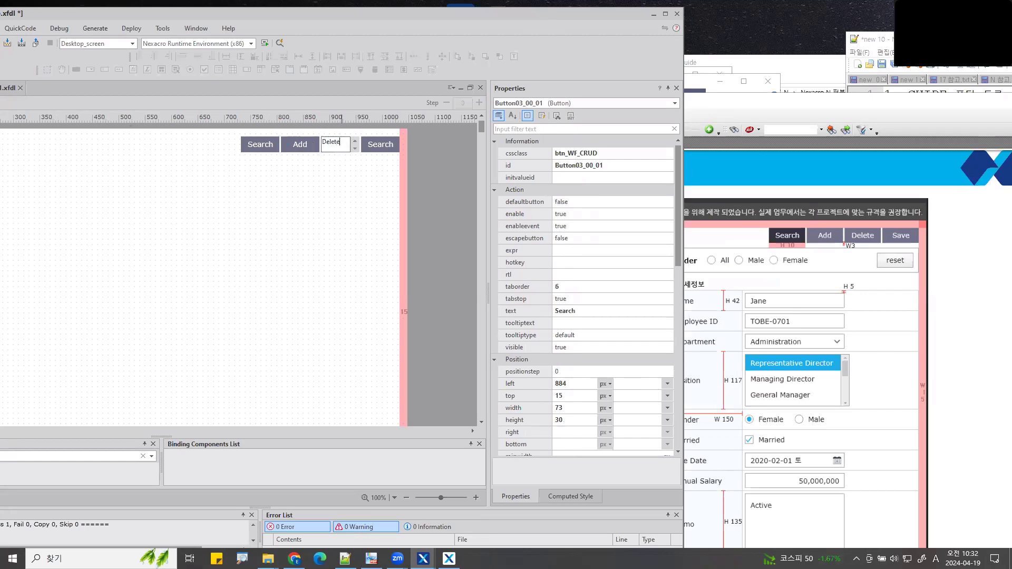
key("Return")
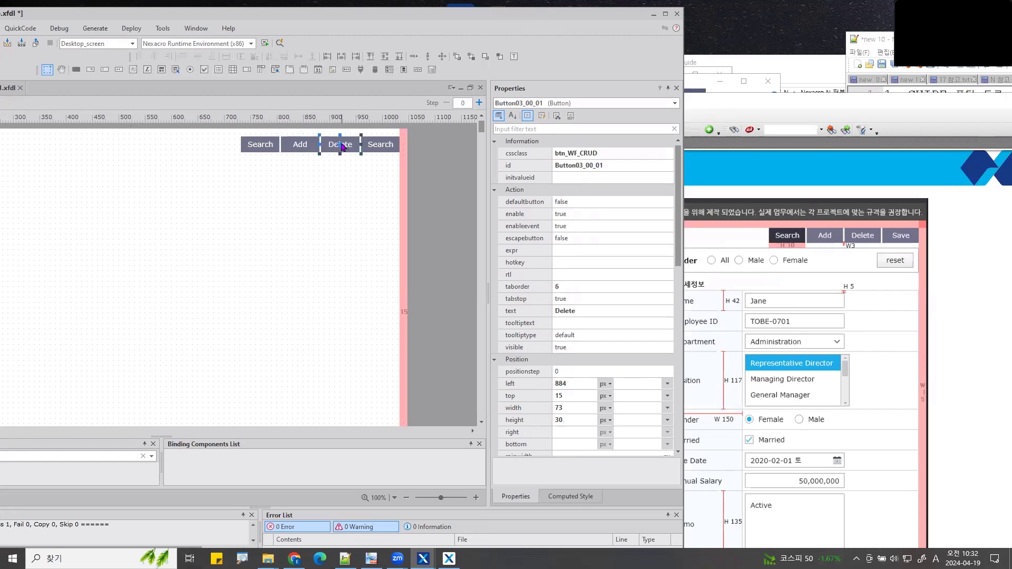
left_click(387, 145)
double_click(387, 145)
type("Save")
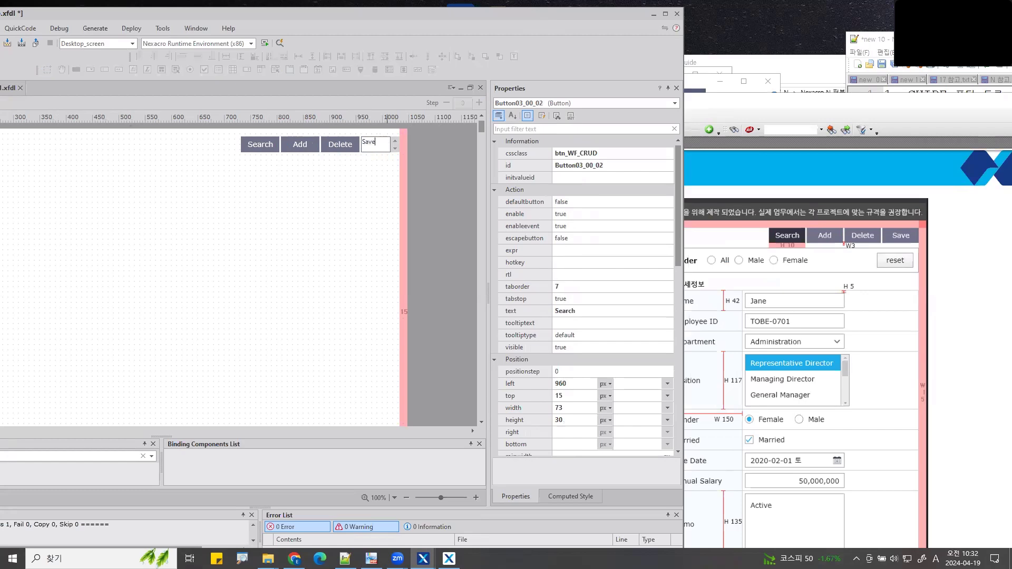
key("Return")
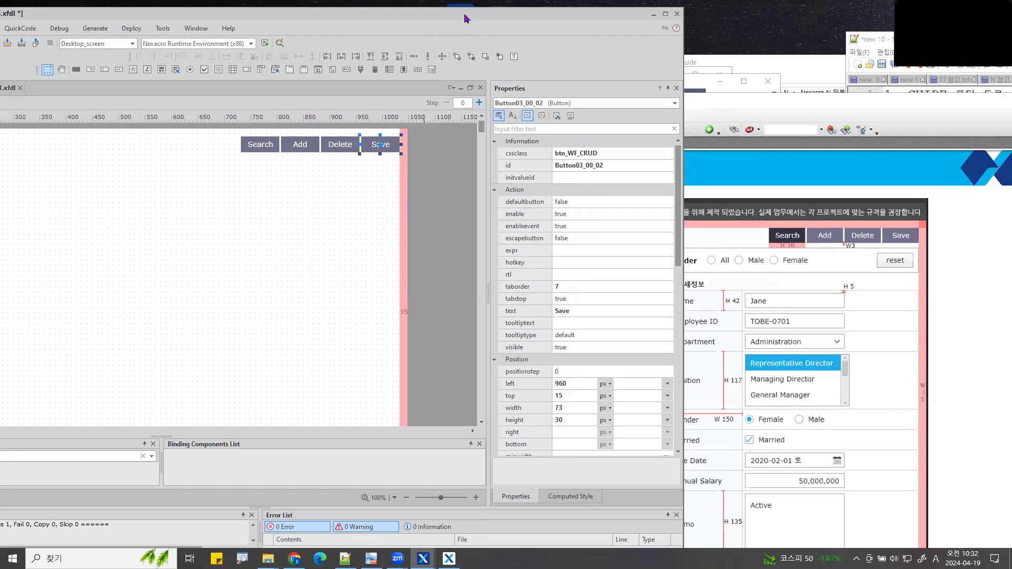
Step: Bring the whole Studio window back into view and move the PDF-XChange Viewer window to show the complete Template 01 page
left_click_drag(466, 18, 645, 15)
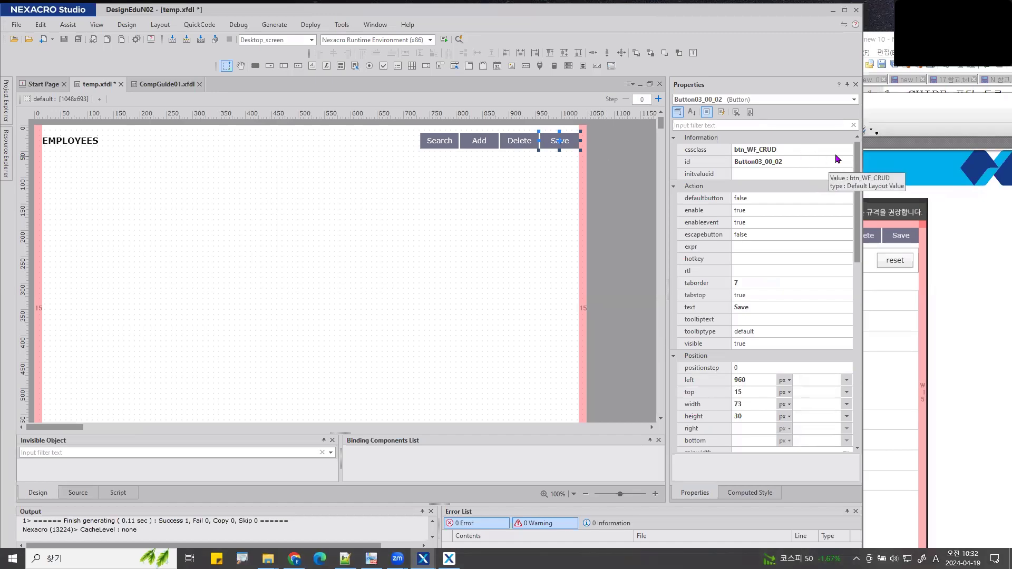
left_click(884, 103)
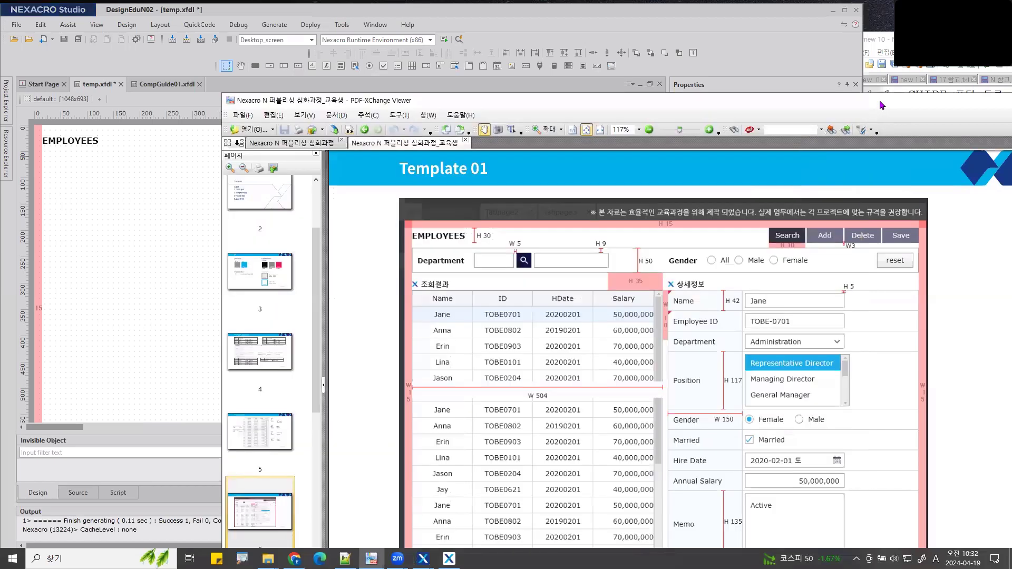
left_click_drag(879, 99, 756, 27)
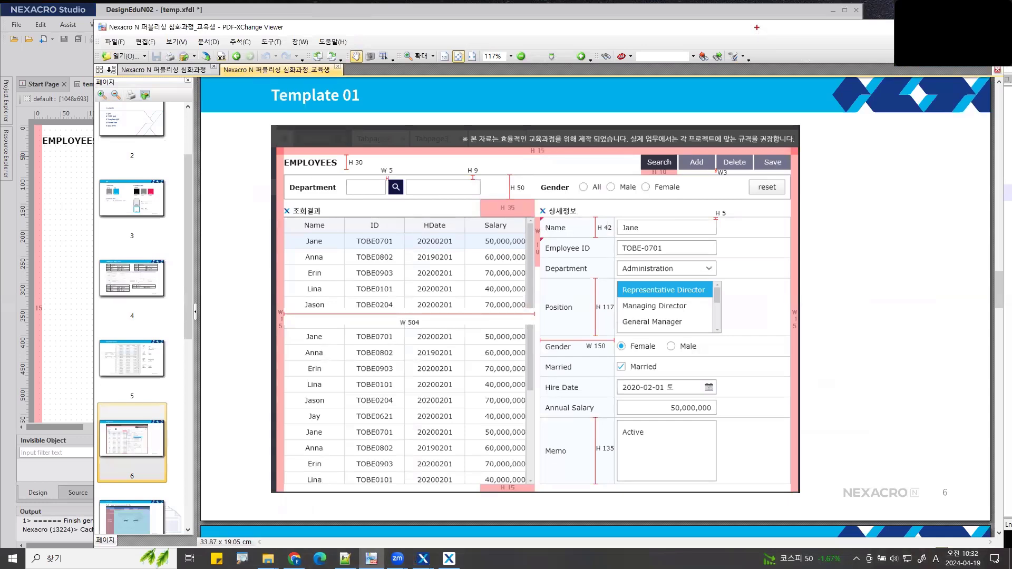
Step: Mark up the search row on the Template 01 page, circling the Department label and annotating its two input fields as Edit
left_click_drag(246, 166, 828, 205)
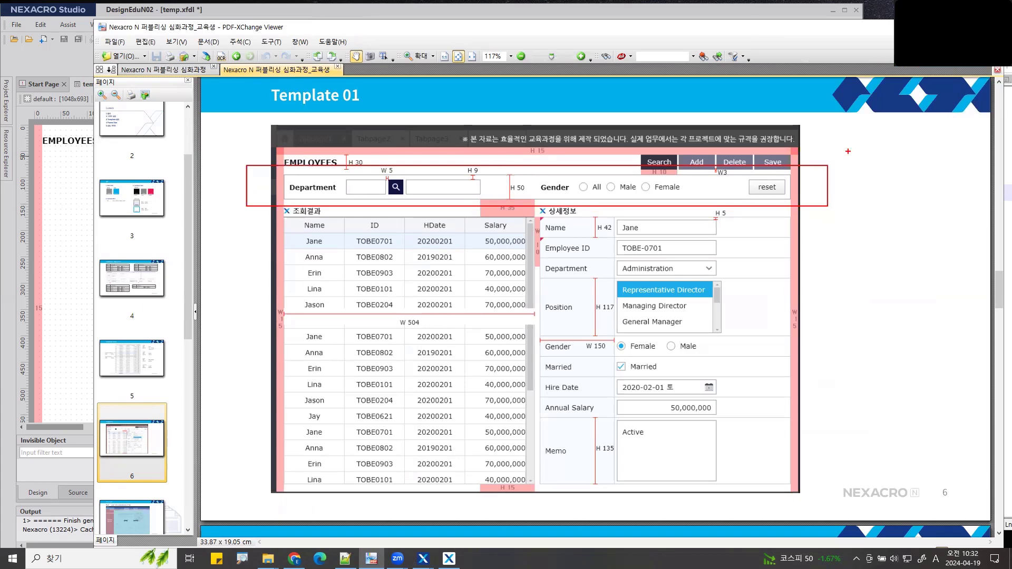
mouse_move(873, 156)
left_mouse_down()
mouse_move(820, 168)
mouse_move(849, 177)
left_mouse_up()
mouse_move(318, 193)
left_mouse_down()
mouse_move(296, 199)
mouse_move(315, 175)
mouse_move(323, 191)
left_mouse_up()
mouse_move(363, 182)
left_mouse_down()
mouse_move(385, 256)
mouse_move(439, 184)
left_mouse_up()
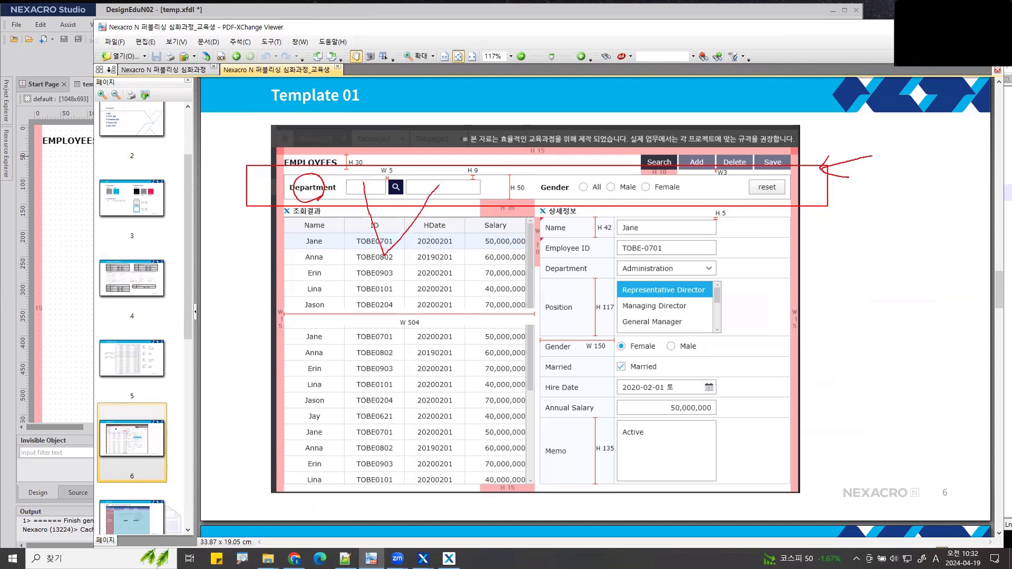
mouse_move(401, 259)
left_mouse_down()
mouse_move(437, 257)
mouse_move(422, 284)
mouse_move(438, 272)
mouse_move(429, 285)
left_mouse_up()
left_click_drag(441, 250, 443, 294)
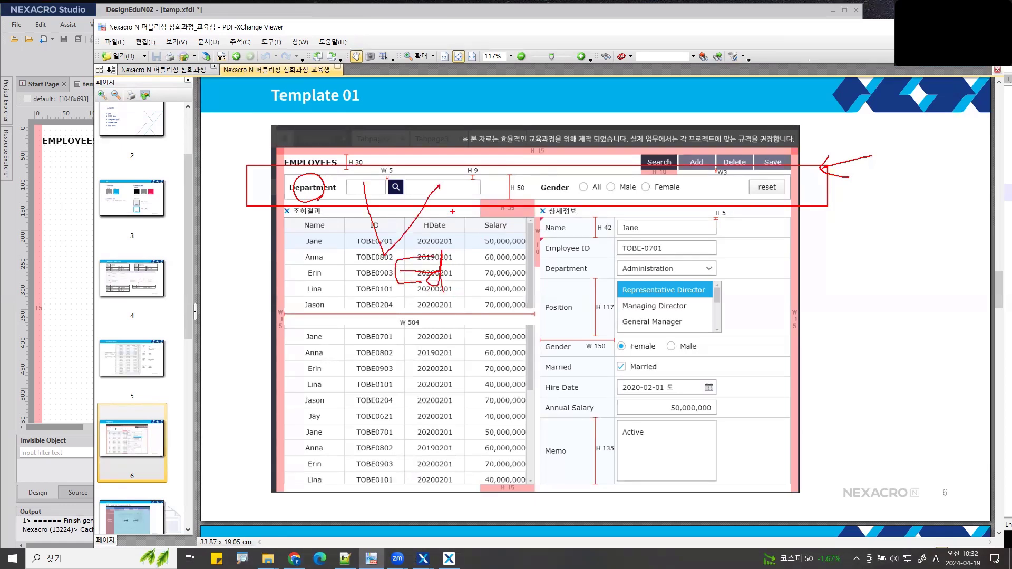
left_click_drag(443, 258, 453, 289)
left_click_drag(475, 248, 475, 287)
left_click_drag(465, 265, 493, 257)
Step: Annotate the Gender radio options with a binding note including All, mark the reset button, and clear all the markup
mouse_move(563, 204)
left_mouse_down()
mouse_move(546, 169)
mouse_move(565, 206)
mouse_move(678, 194)
mouse_move(685, 272)
mouse_move(779, 290)
left_mouse_up()
mouse_move(786, 267)
left_mouse_down()
mouse_move(770, 288)
mouse_move(765, 273)
mouse_move(830, 287)
left_mouse_up()
left_click_drag(830, 279, 843, 285)
mouse_move(853, 266)
left_mouse_down()
mouse_move(861, 283)
mouse_move(874, 264)
left_mouse_up()
left_click_drag(870, 274, 886, 283)
left_click_drag(815, 304, 815, 335)
left_click_drag(816, 333, 833, 318)
mouse_move(840, 310)
left_mouse_down()
mouse_move(841, 329)
mouse_move(853, 319)
left_mouse_up()
left_click_drag(853, 308, 867, 324)
left_click_drag(862, 331, 889, 321)
mouse_move(895, 307)
left_mouse_down()
mouse_move(896, 323)
mouse_move(887, 308)
mouse_move(890, 330)
left_mouse_up()
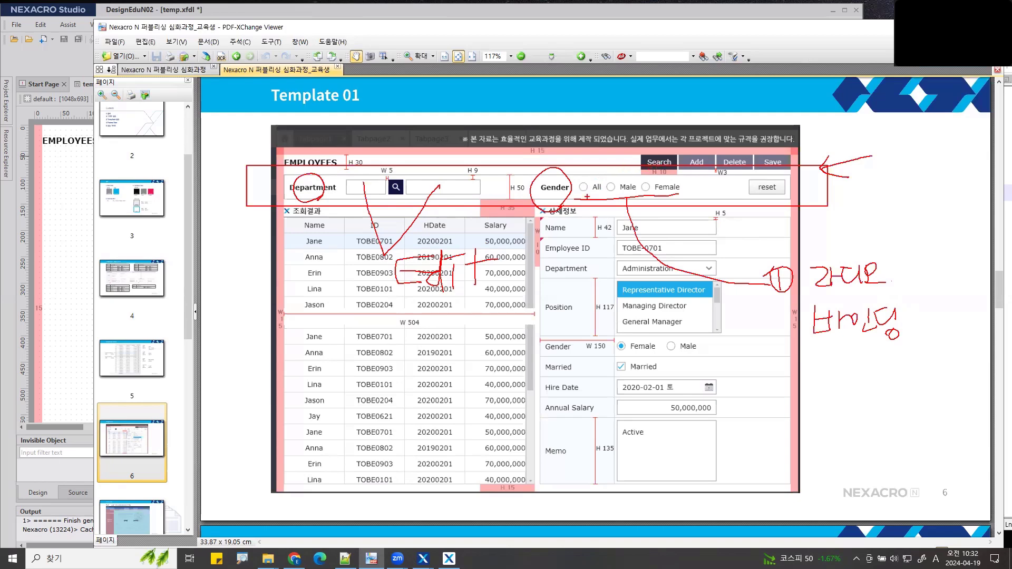
mouse_move(760, 367)
left_mouse_down()
mouse_move(799, 364)
mouse_move(805, 388)
left_mouse_up()
left_click_drag(786, 376, 804, 373)
mouse_move(812, 365)
left_mouse_down()
mouse_move(814, 379)
mouse_move(846, 398)
mouse_move(855, 378)
mouse_move(847, 383)
left_mouse_up()
mouse_move(835, 375)
left_mouse_down()
mouse_move(849, 374)
mouse_move(857, 405)
mouse_move(801, 349)
mouse_move(844, 425)
left_mouse_up()
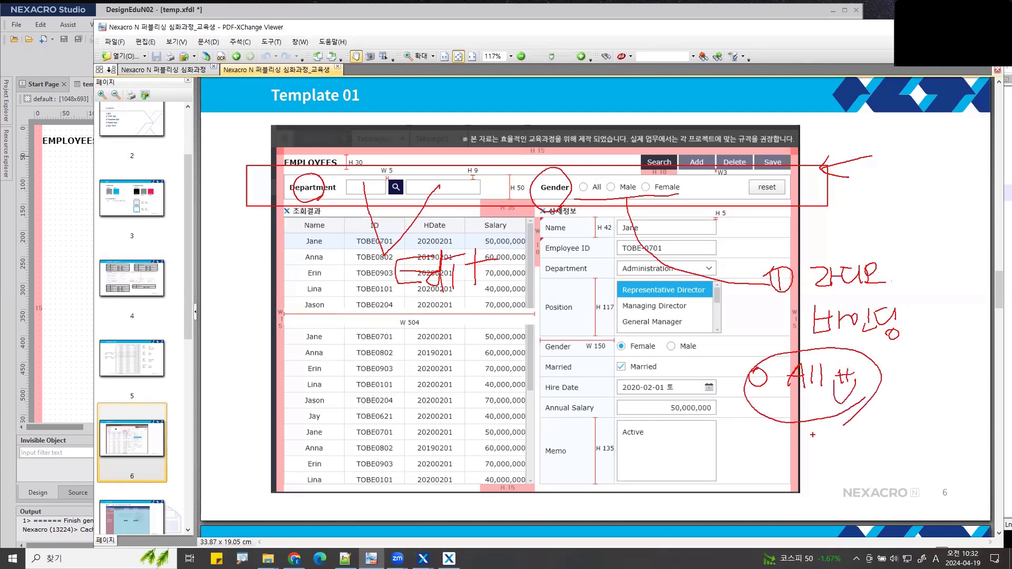
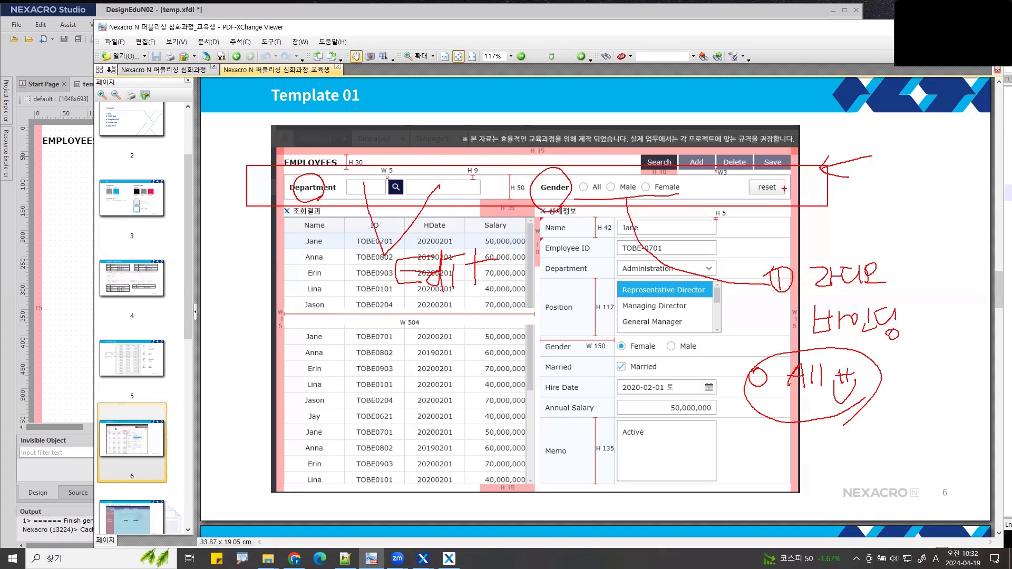
mouse_move(779, 194)
left_mouse_down()
mouse_move(765, 182)
mouse_move(780, 194)
left_mouse_up()
mouse_move(708, 182)
left_mouse_down()
mouse_move(698, 224)
mouse_move(718, 202)
mouse_move(718, 212)
left_mouse_up()
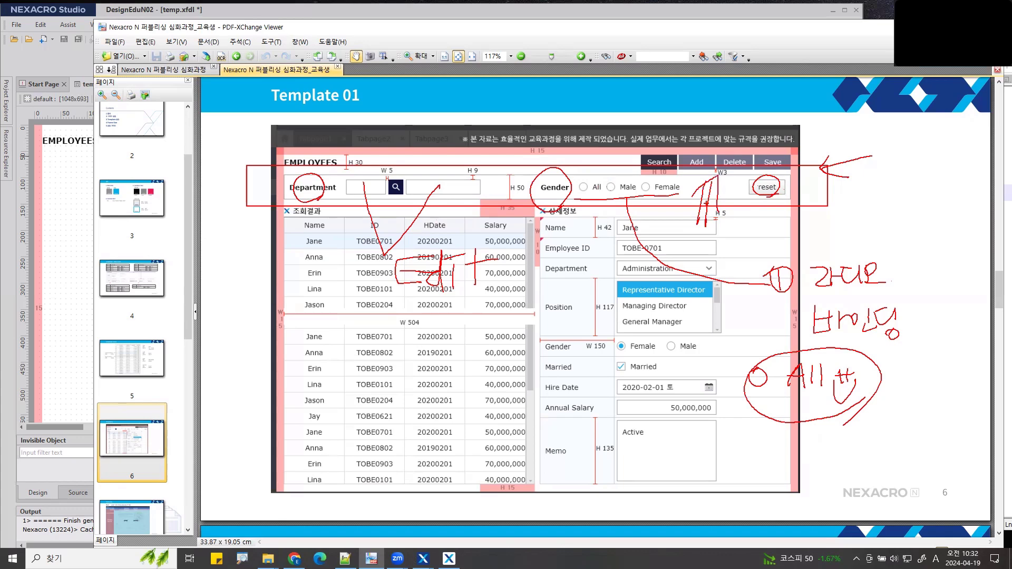
key("Escape")
Step: Switch to Nexacro Studio and draw a wide Div below the EMPLOYEES title and button row on the temp form
left_click(46, 55)
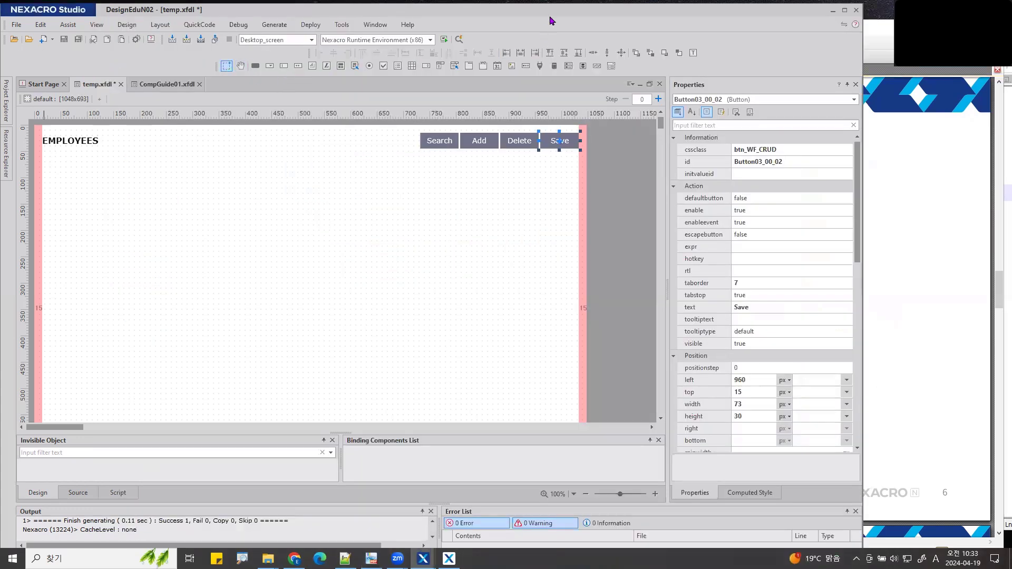
left_click_drag(552, 15, 553, 15)
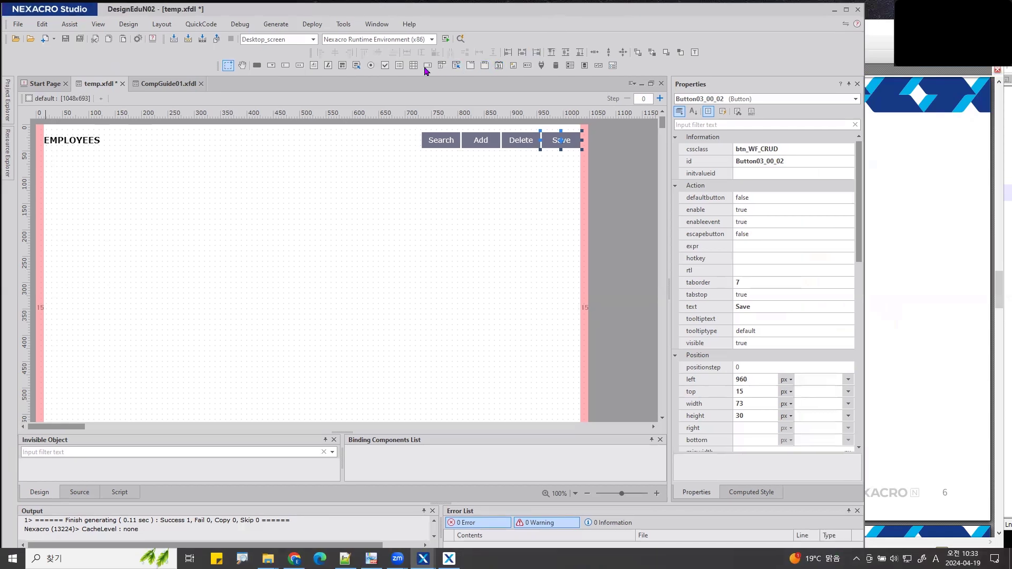
left_click(342, 65)
left_click_drag(83, 171, 546, 203)
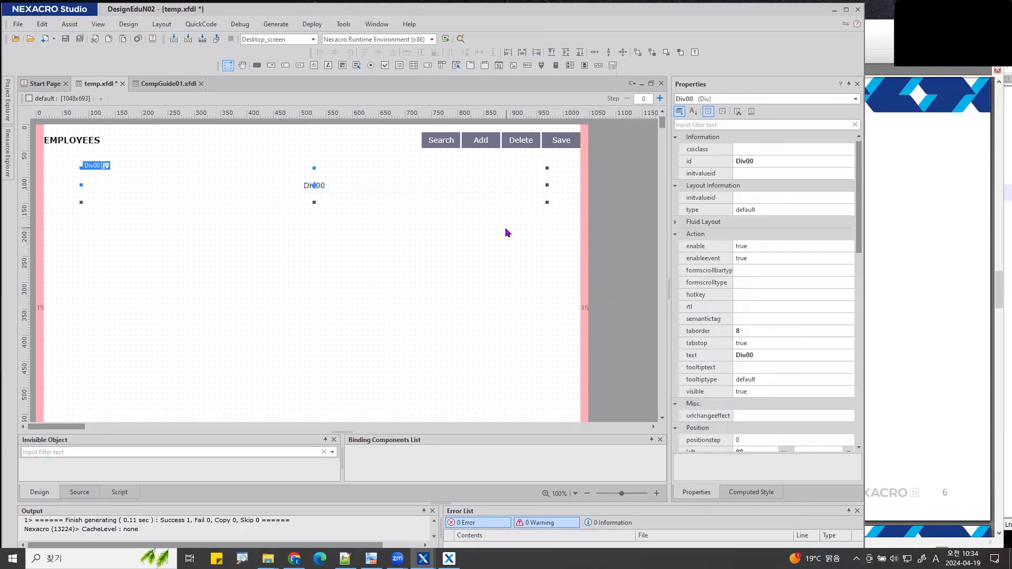
Step: Copy the cssclass div_WF_Area from the SearchArea Div in CompGuide01 and apply it to the new Div on the temp form
left_click(169, 84)
left_click(167, 353)
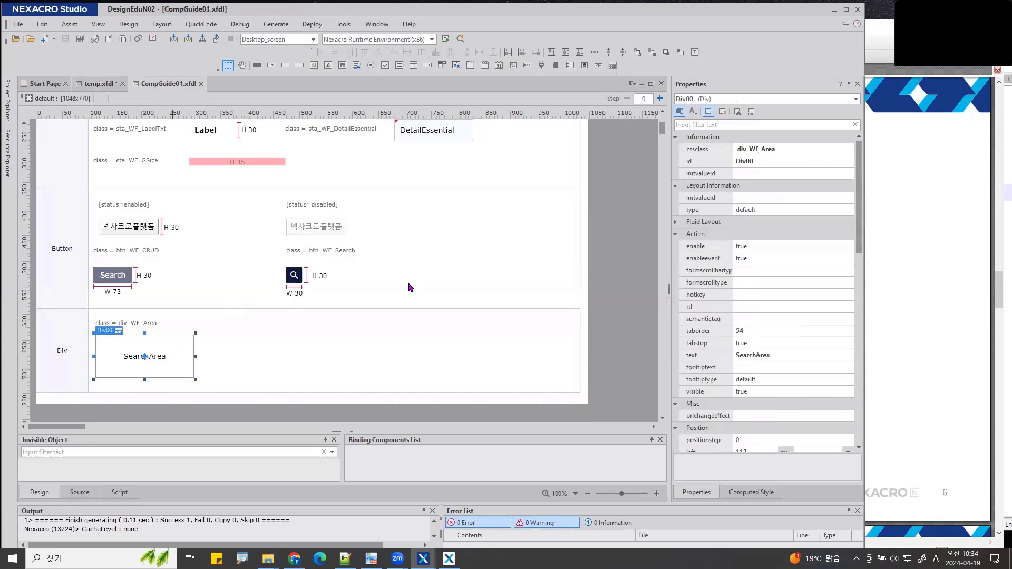
left_click(772, 149)
key("ctrl+c")
left_click(99, 84)
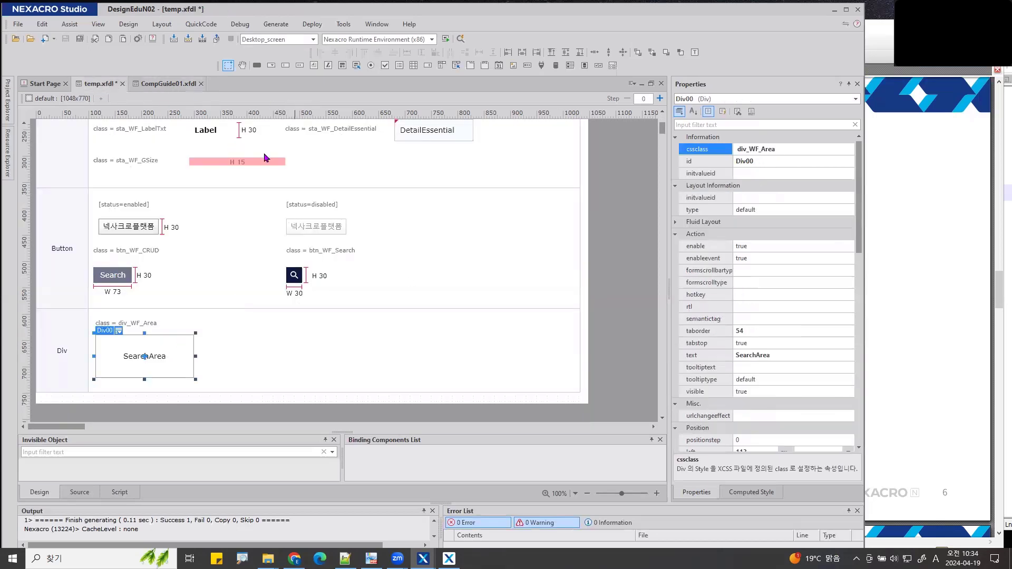
left_click(744, 148)
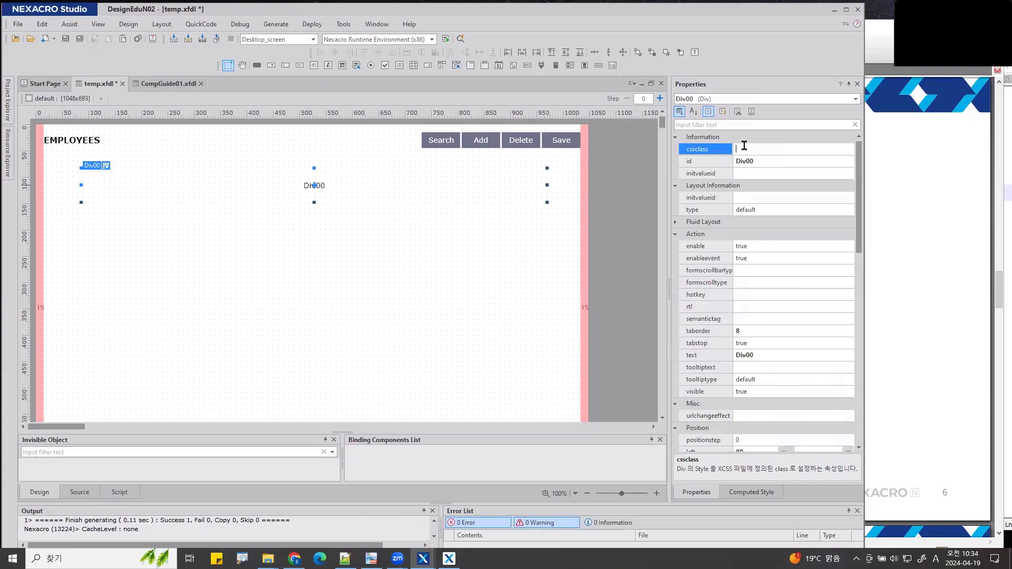
key("ctrl+v")
key("Return")
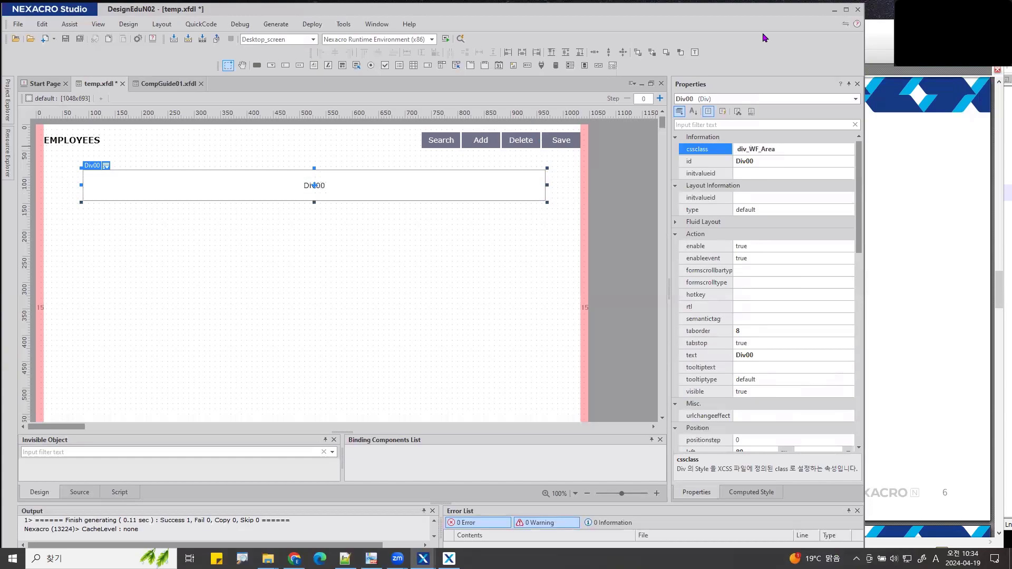
Step: Show Template 01 in PDF-XChange Viewer beside the form and mark the search row's W 5, H 50 and H 9 spacings with 50-18
left_click(878, 38)
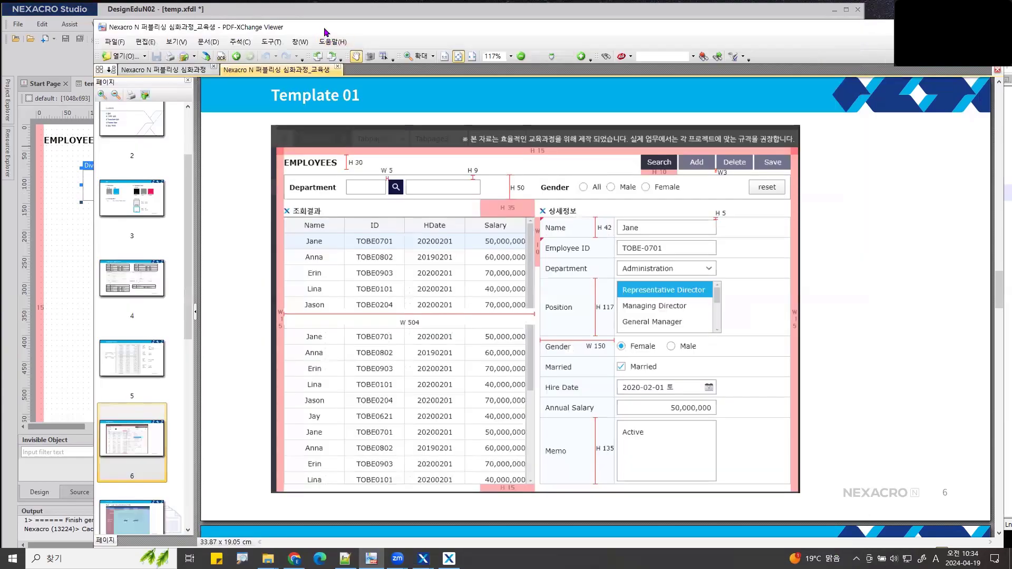
left_click_drag(324, 31, 575, 38)
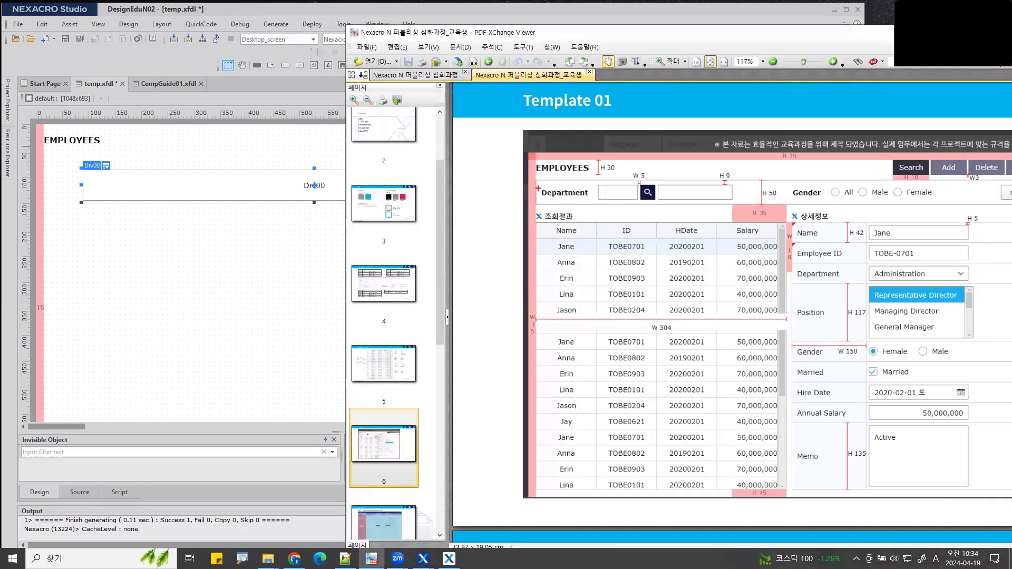
mouse_move(543, 193)
left_mouse_down()
mouse_move(541, 184)
mouse_move(536, 195)
mouse_move(596, 195)
left_mouse_up()
mouse_move(820, 198)
left_mouse_down()
mouse_move(823, 186)
mouse_move(827, 194)
left_mouse_up()
mouse_move(576, 207)
left_mouse_down()
mouse_move(531, 198)
mouse_move(586, 176)
mouse_move(566, 215)
left_mouse_up()
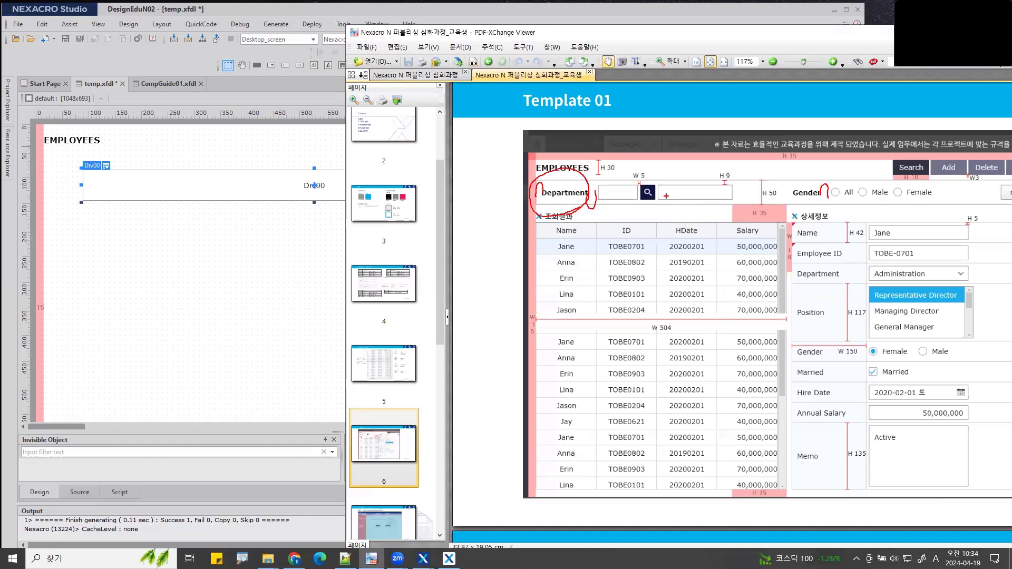
left_click_drag(640, 195, 637, 231)
left_click_drag(601, 192, 599, 234)
mouse_move(598, 216)
left_mouse_down()
mouse_move(636, 217)
mouse_move(644, 161)
mouse_move(656, 188)
left_mouse_up()
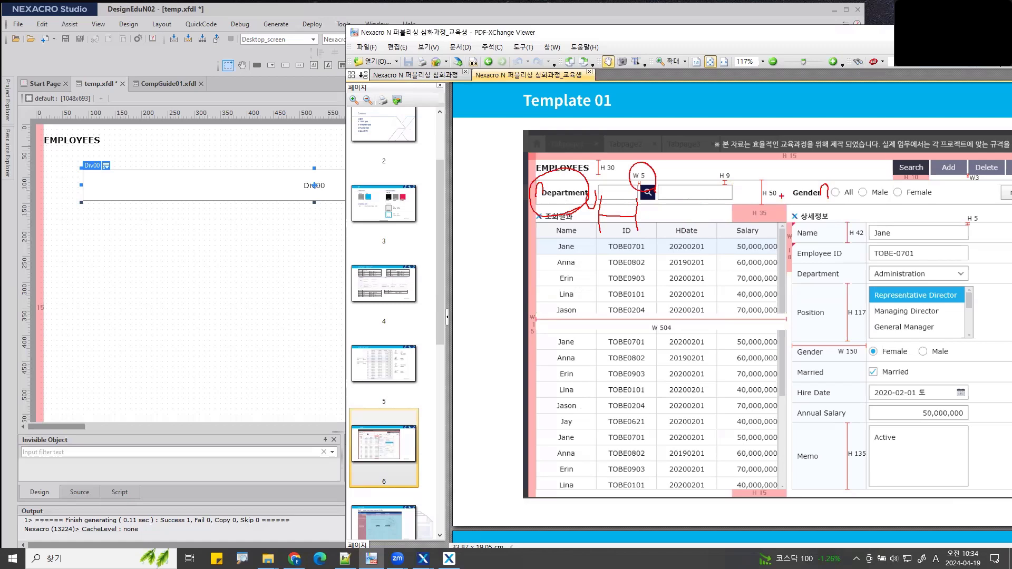
mouse_move(767, 172)
left_mouse_down()
mouse_move(778, 183)
mouse_move(762, 211)
mouse_move(745, 180)
mouse_move(774, 175)
left_mouse_up()
mouse_move(706, 276)
left_mouse_down()
mouse_move(679, 278)
mouse_move(714, 308)
mouse_move(690, 330)
left_mouse_up()
left_click_drag(730, 291, 753, 285)
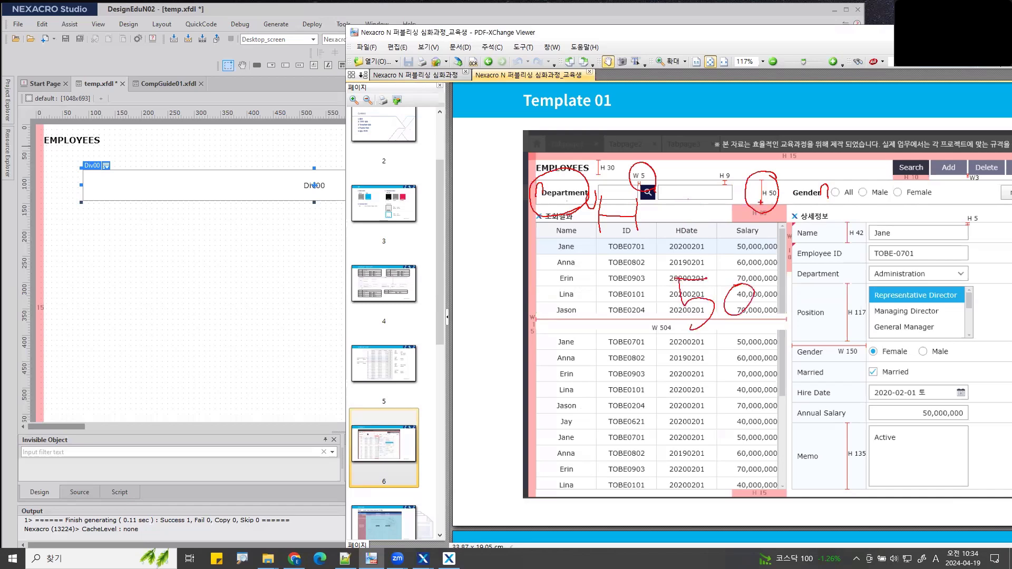
mouse_move(734, 178)
left_mouse_down()
mouse_move(736, 187)
mouse_move(718, 177)
mouse_move(735, 181)
mouse_move(702, 202)
left_mouse_up()
mouse_move(780, 294)
left_mouse_down()
mouse_move(801, 293)
mouse_move(812, 311)
left_mouse_up()
mouse_move(863, 270)
left_mouse_down()
mouse_move(842, 302)
mouse_move(857, 275)
mouse_move(899, 290)
left_mouse_up()
mouse_move(961, 267)
left_mouse_down()
mouse_move(911, 272)
mouse_move(940, 305)
mouse_move(963, 274)
left_mouse_up()
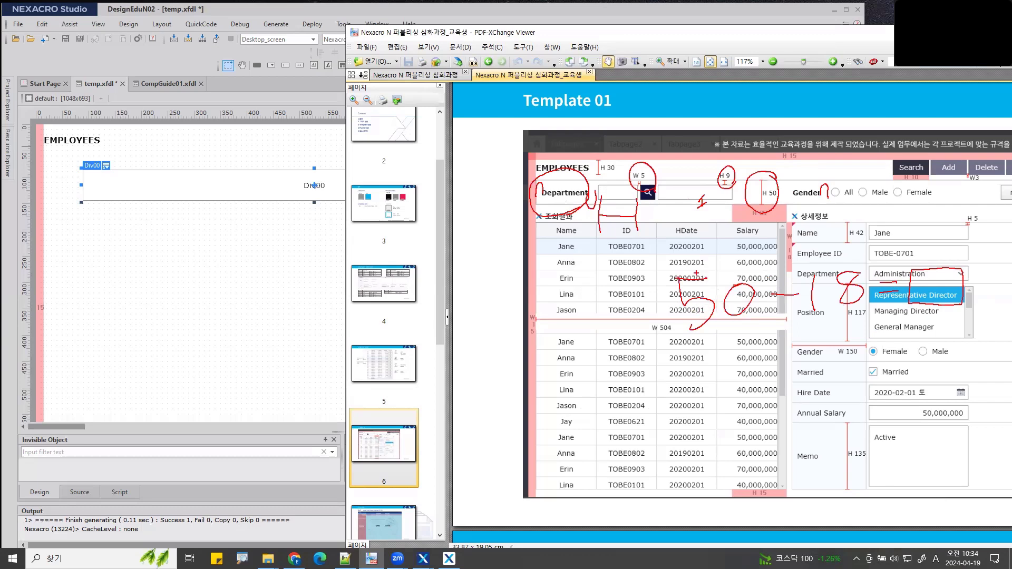
Step: Point an arrow at the Div's edge on the temp form and annotate it with the word border
mouse_move(252, 236)
left_mouse_down()
mouse_move(206, 185)
mouse_move(259, 226)
mouse_move(241, 228)
left_mouse_up()
mouse_move(240, 291)
left_mouse_down()
mouse_move(235, 226)
mouse_move(224, 212)
mouse_move(254, 214)
left_mouse_up()
mouse_move(214, 307)
left_mouse_down()
mouse_move(218, 348)
mouse_move(257, 337)
mouse_move(222, 362)
left_mouse_up()
mouse_move(273, 315)
left_mouse_down()
mouse_move(289, 334)
mouse_move(306, 312)
left_mouse_up()
left_click_drag(312, 315, 302, 334)
left_click_drag(298, 285, 318, 329)
mouse_move(316, 322)
left_mouse_down()
mouse_move(340, 316)
mouse_move(348, 296)
left_mouse_up()
left_click_drag(348, 298, 363, 285)
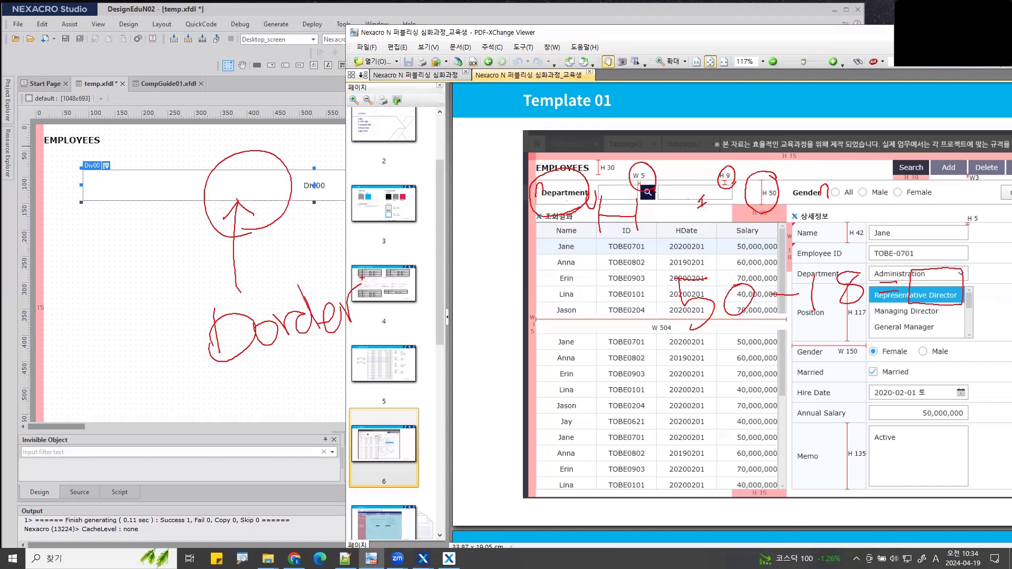
Step: Extend the handwritten height calculation with -2, a circled 48 and -18 over Template 01, and clear all the markup
left_click_drag(662, 338, 772, 319)
mouse_move(719, 273)
left_mouse_down()
mouse_move(806, 248)
mouse_move(802, 265)
left_mouse_up()
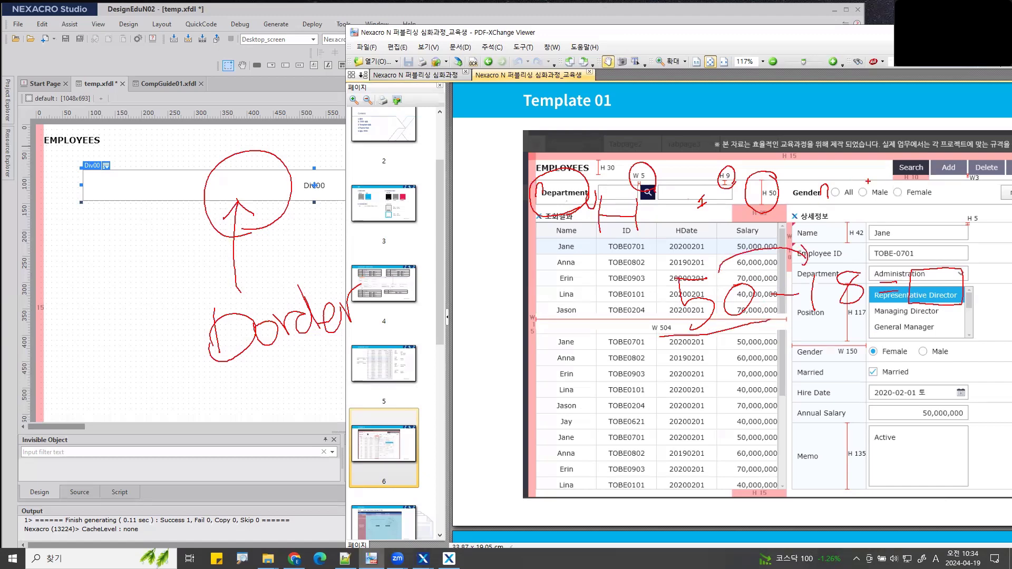
left_click_drag(866, 178, 878, 182)
left_click_drag(875, 199, 871, 214)
left_click_drag(709, 353, 810, 367)
left_click_drag(729, 386, 762, 417)
left_click_drag(749, 383, 752, 424)
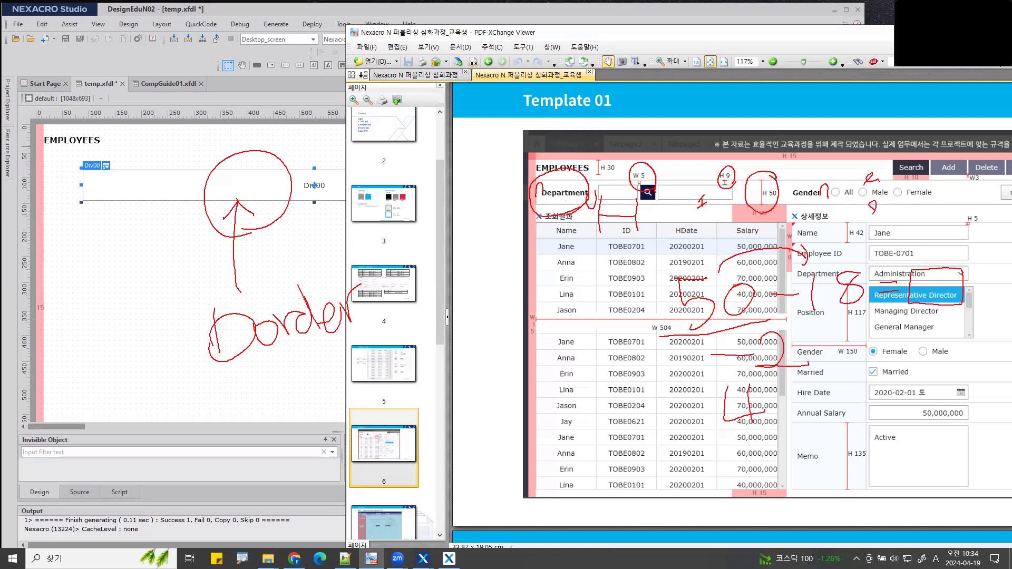
mouse_move(801, 382)
left_mouse_down()
mouse_move(774, 401)
mouse_move(800, 424)
mouse_move(751, 452)
left_mouse_up()
mouse_move(753, 378)
left_mouse_down()
mouse_move(765, 369)
mouse_move(811, 422)
left_mouse_up()
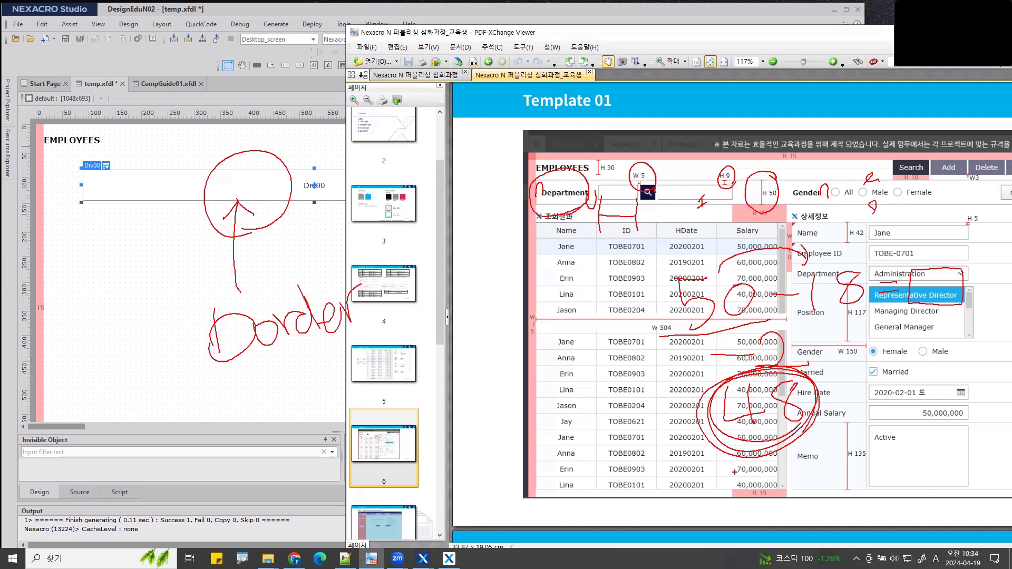
left_click_drag(834, 393, 877, 393)
left_click_drag(888, 378, 907, 412)
left_click_drag(934, 372, 924, 418)
left_click_drag(936, 371, 931, 392)
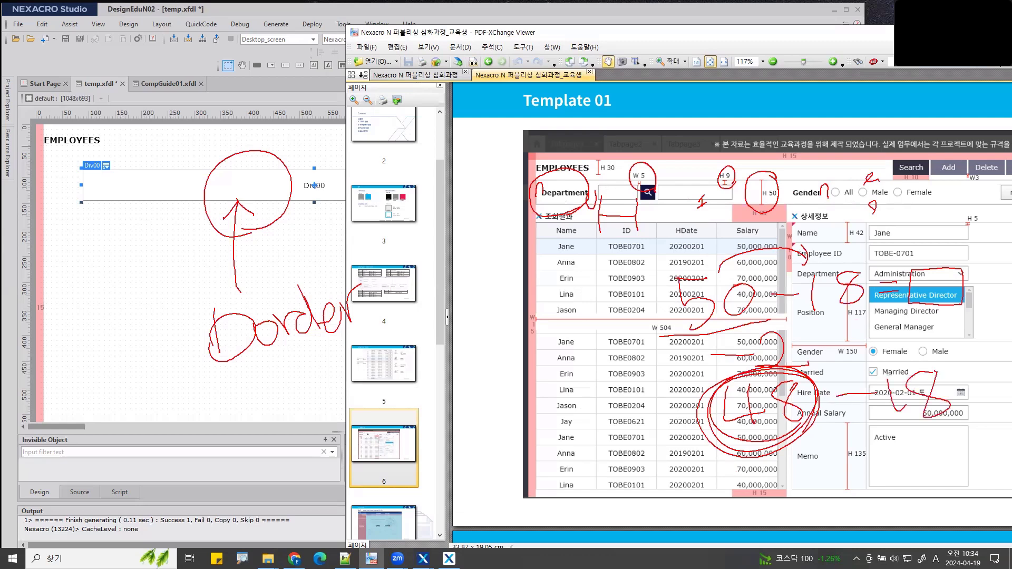
mouse_move(886, 207)
left_mouse_down()
mouse_move(902, 232)
mouse_move(895, 257)
left_mouse_up()
mouse_move(934, 208)
left_mouse_down()
mouse_move(922, 230)
mouse_move(937, 208)
left_mouse_up()
key("Escape")
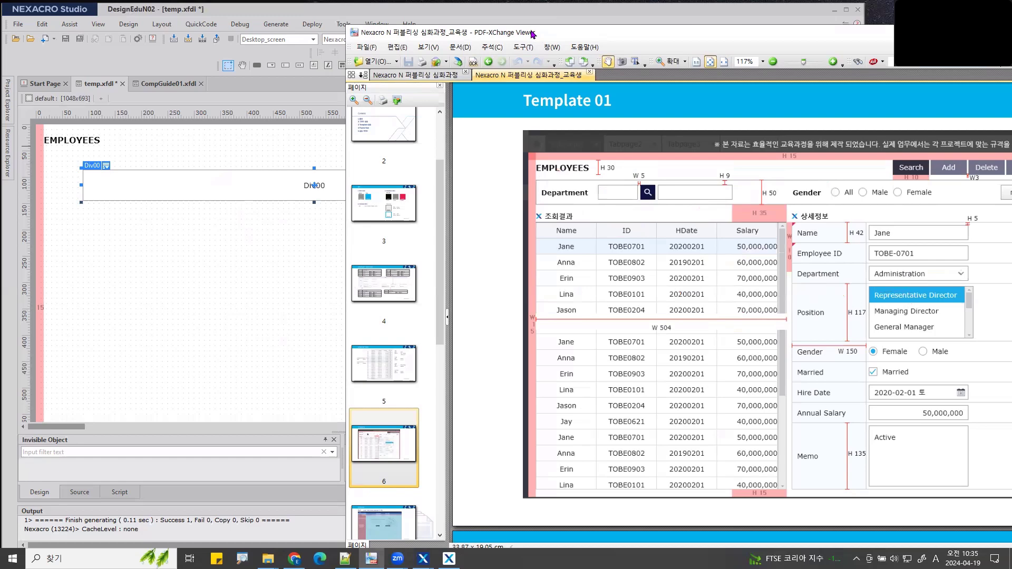
Step: Move the PDF-XChange Viewer window aside and narrow the Nexacro Studio window so Template 01 sits beside the temp form
left_click_drag(538, 35, 902, 34)
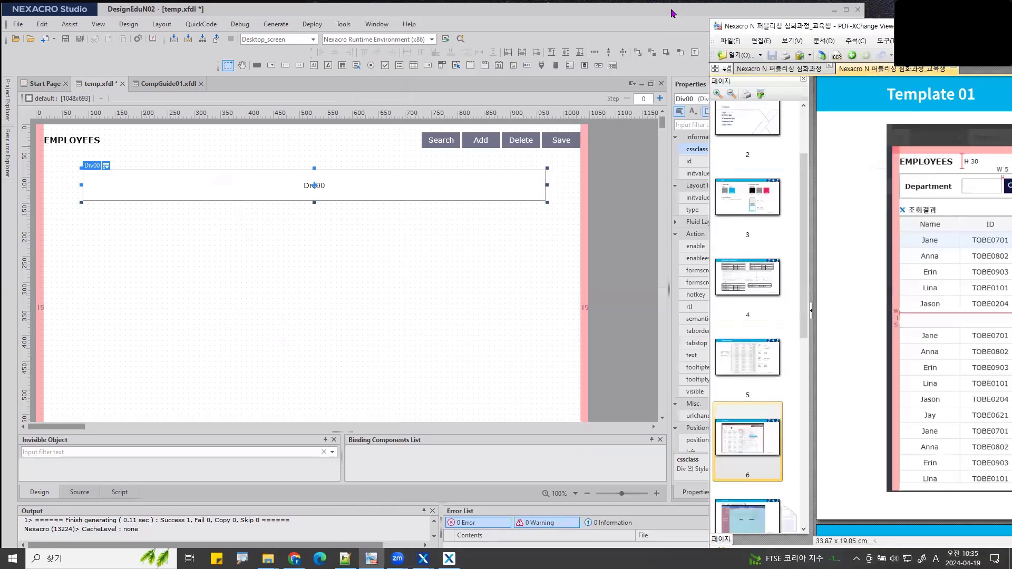
left_click(672, 9)
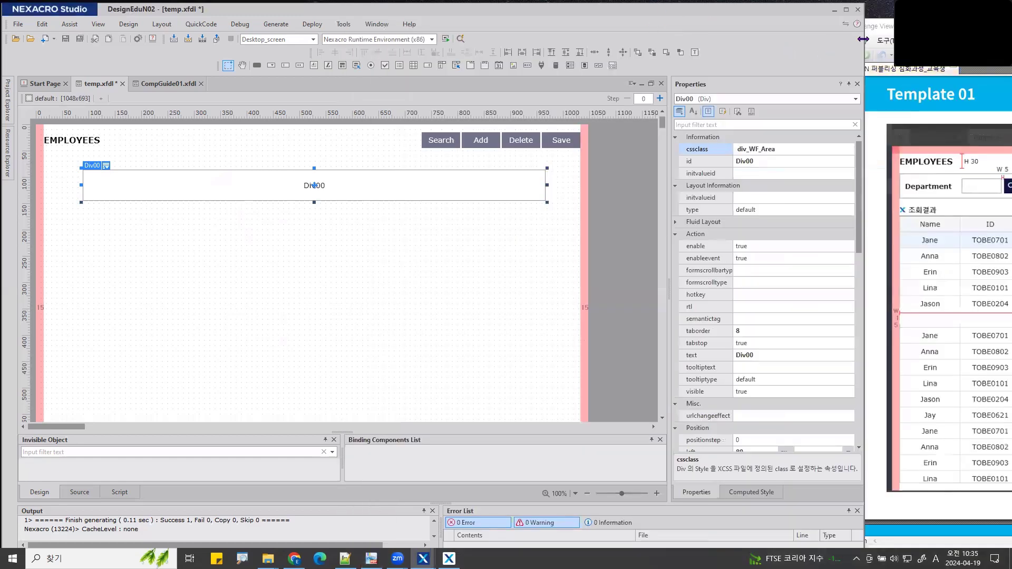
left_click_drag(863, 39, 820, 25)
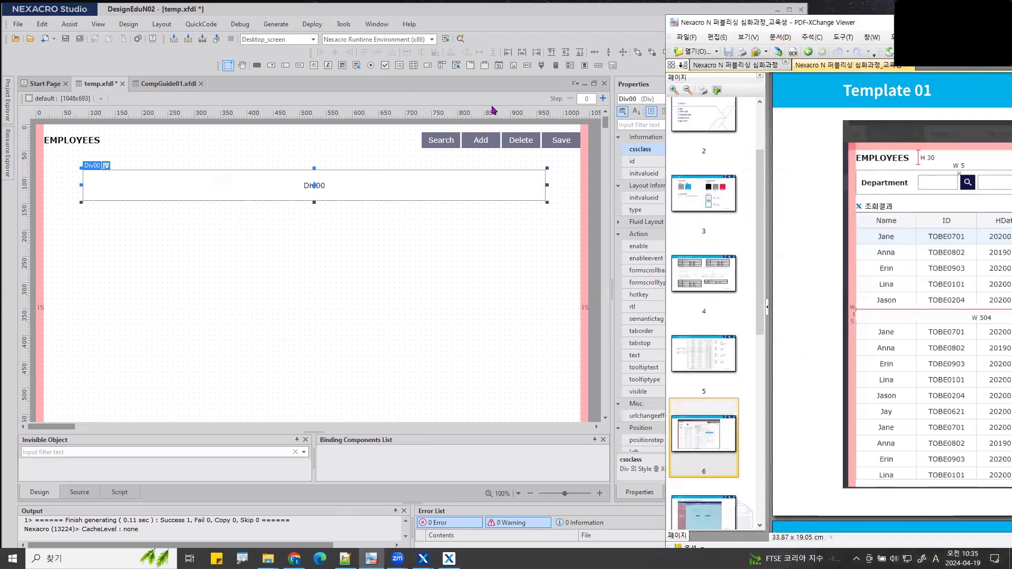
Step: Set the height of the search area Div on the temp form to 50 px
left_click(526, 270)
left_click(526, 192)
scroll(713, 342, "down", 5)
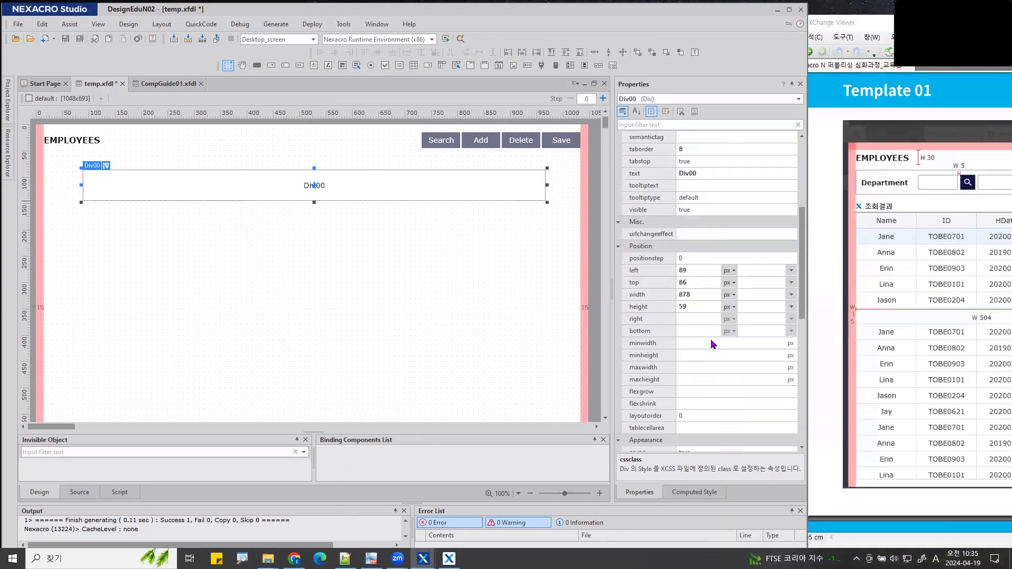
double_click(701, 305)
type("50")
key("Return")
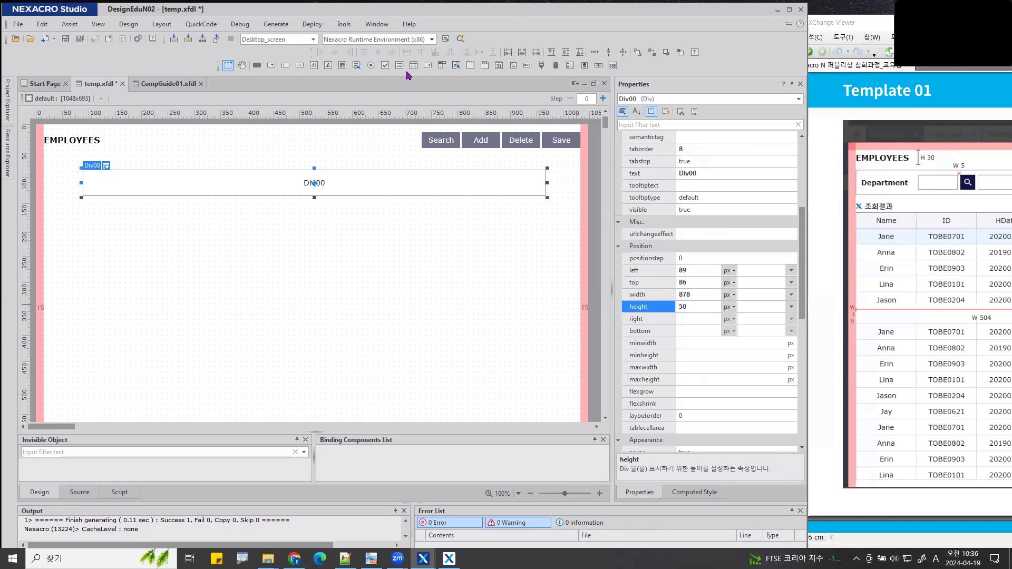
Step: Place a Static about 200 by 24 px inside the Div and give it the cssclass sta_WF_LabelTxt copied from CompGuide01's Label
left_click(328, 65)
left_click_drag(91, 175, 195, 188)
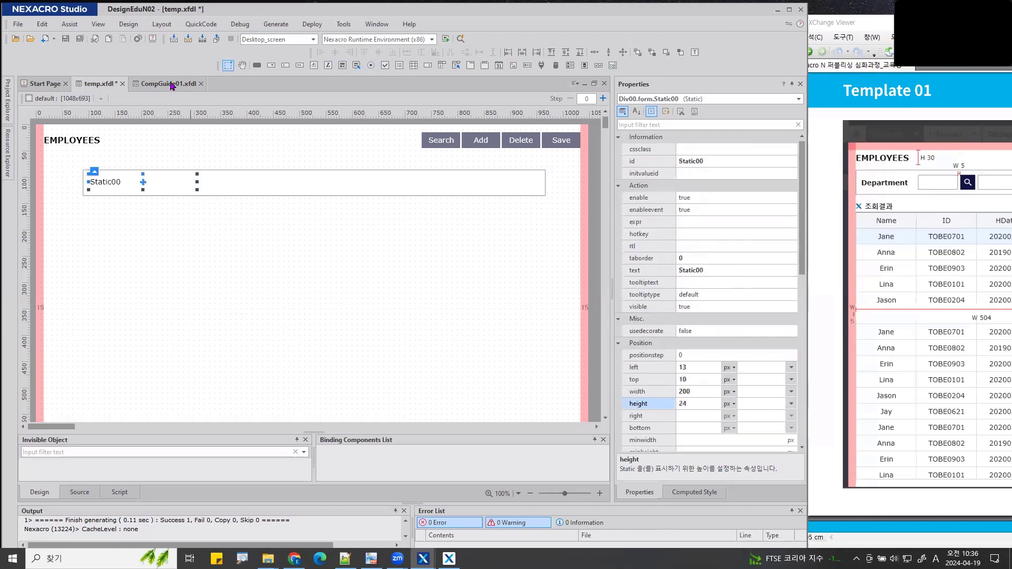
left_click(171, 85)
scroll(206, 216, "up", 3)
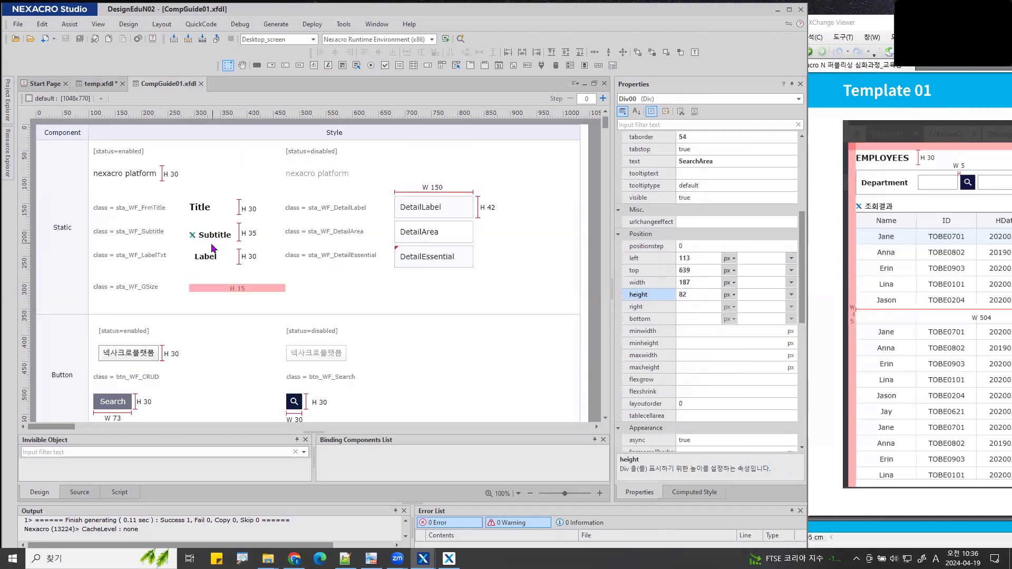
left_click(212, 258)
left_click(730, 148)
key("ctrl+c")
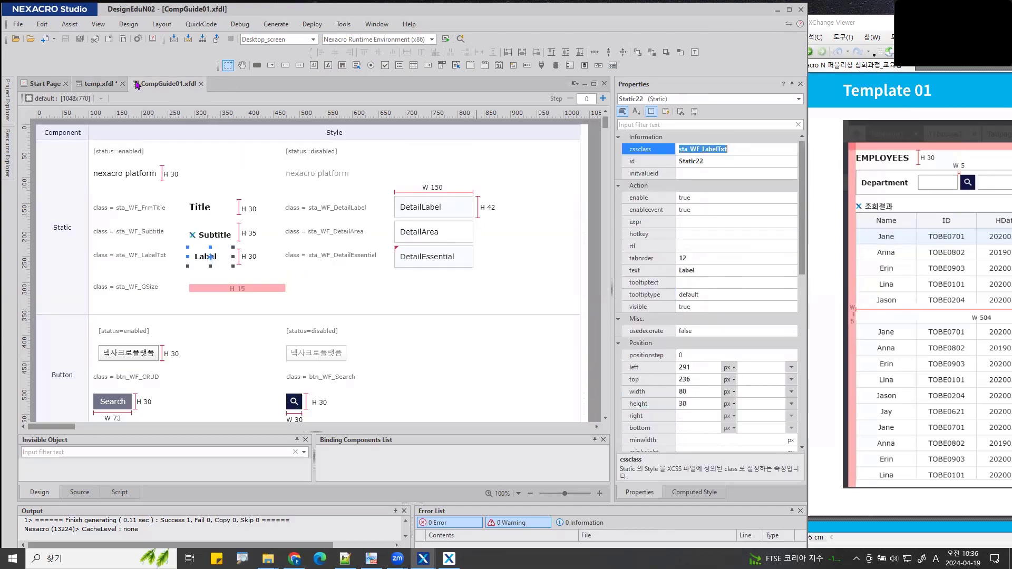
left_click(100, 84)
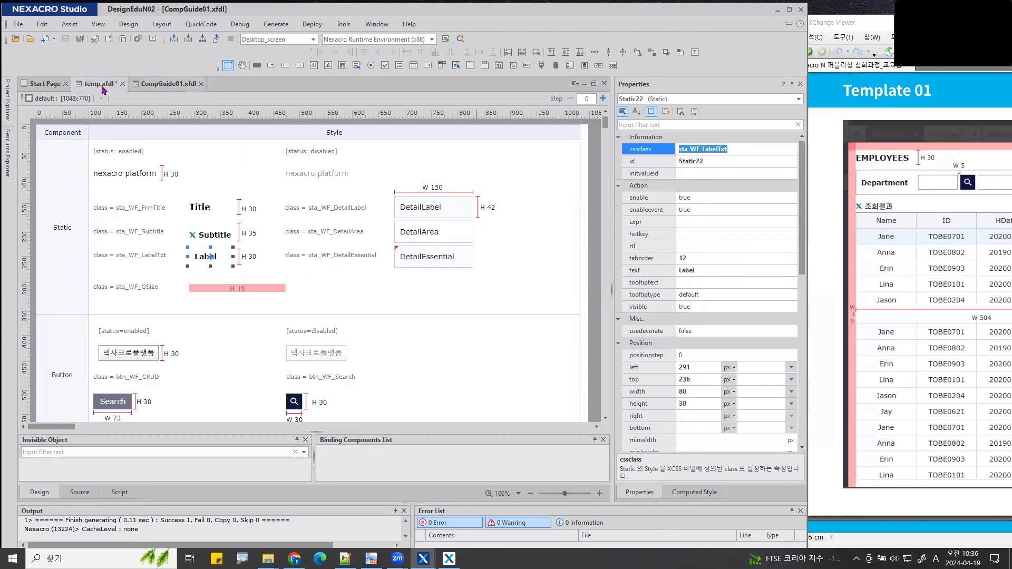
left_click(718, 149)
key("ctrl+v")
key("Return")
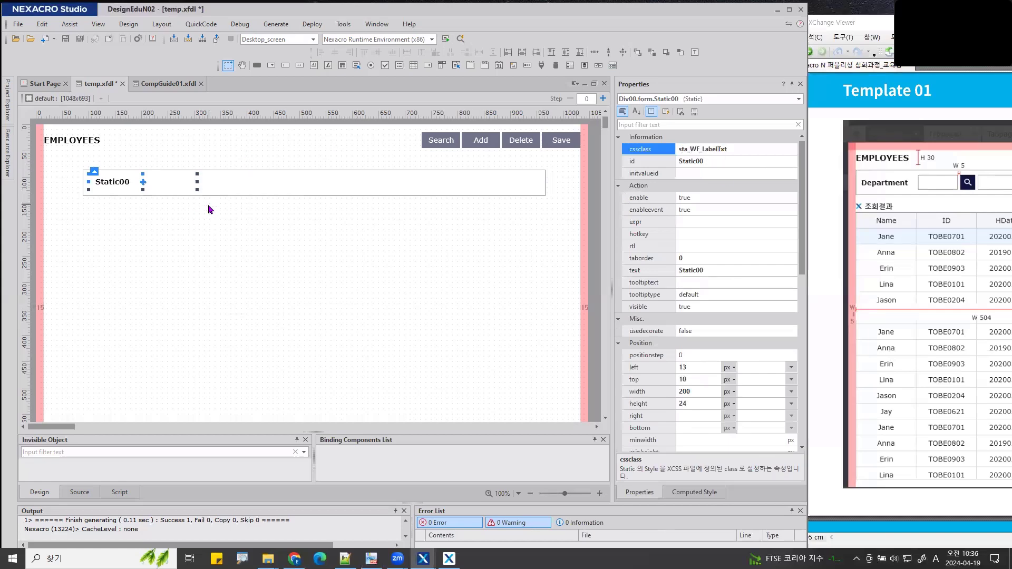
Step: Change the text of the new Static inside the search area Div to Department
left_click(126, 226)
left_click(119, 182)
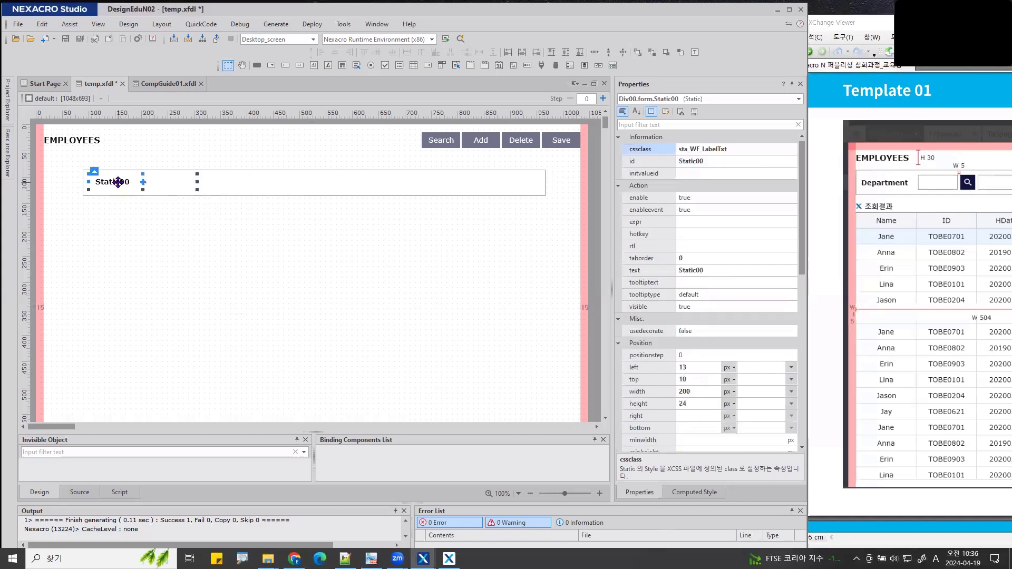
double_click(118, 182)
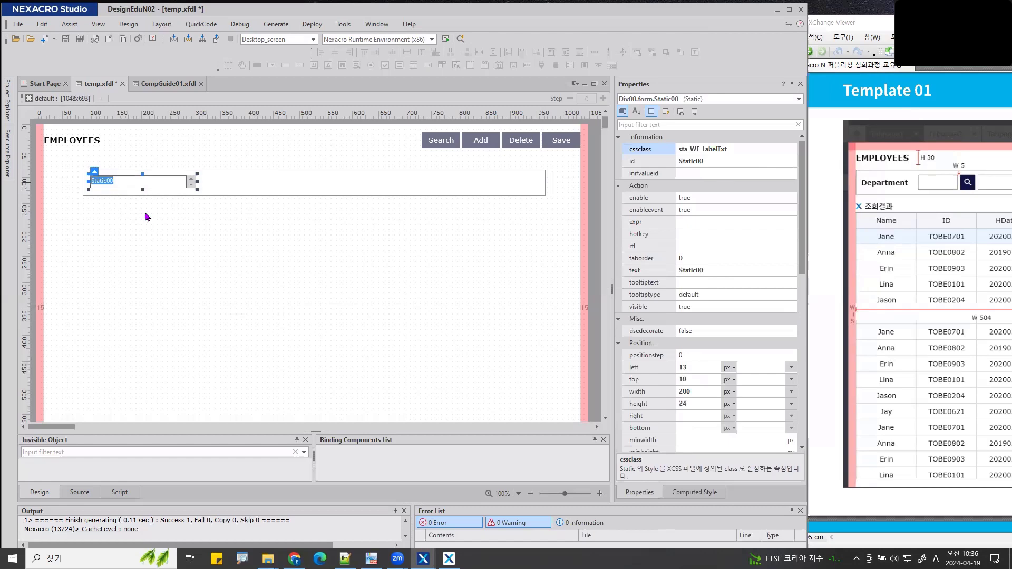
type("E")
key("BackSpace")
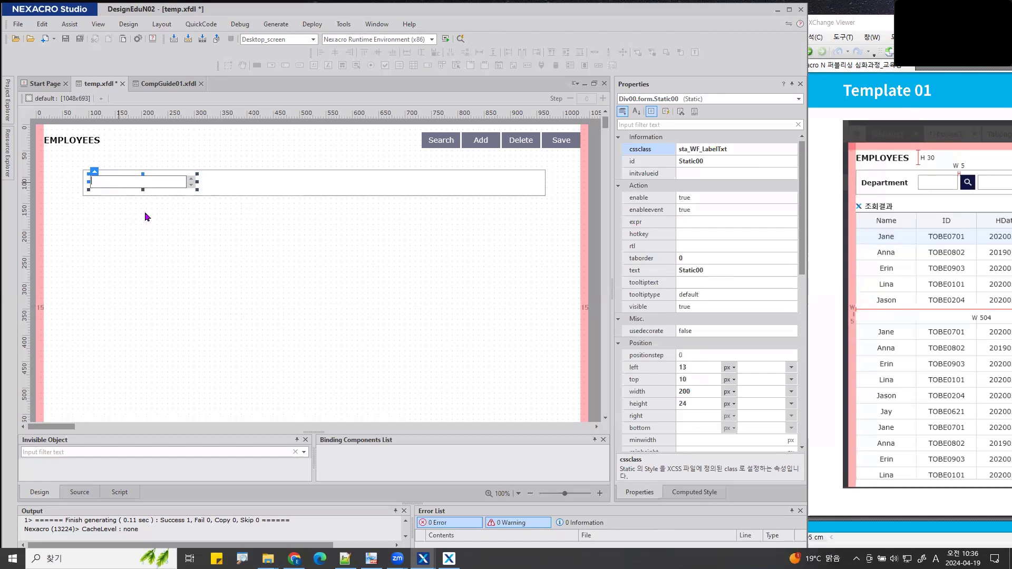
type("Department")
key("Return")
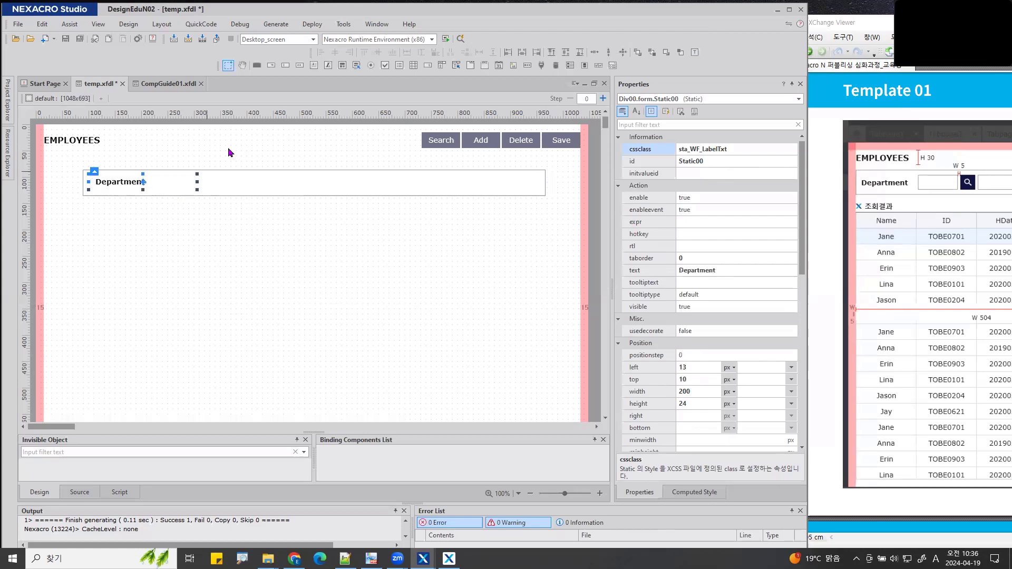
Step: Place an Edit beside the Department label inside the Div and set the height of both components to 30 px
left_click(284, 65)
left_click_drag(203, 174, 246, 189)
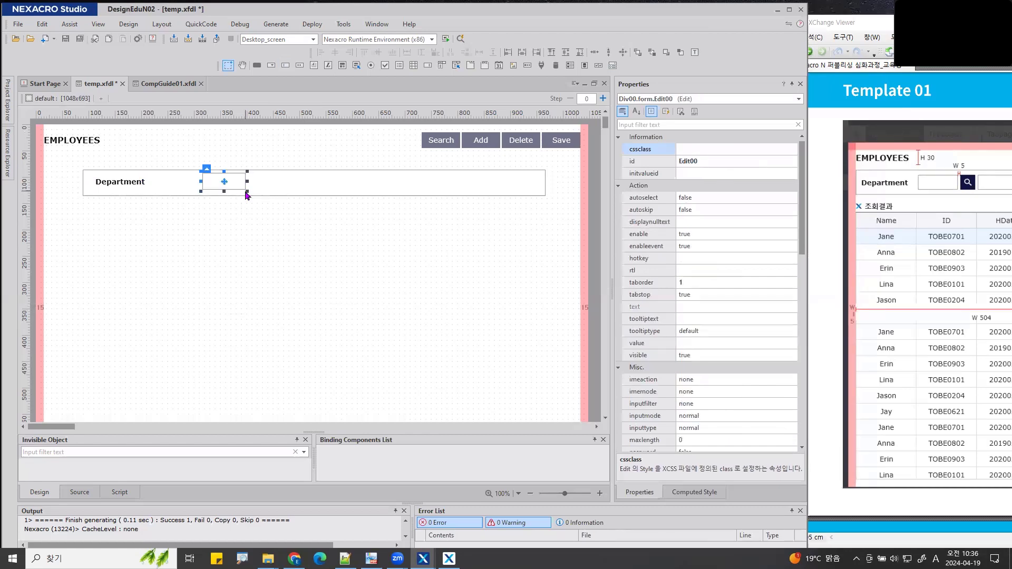
left_click(125, 181)
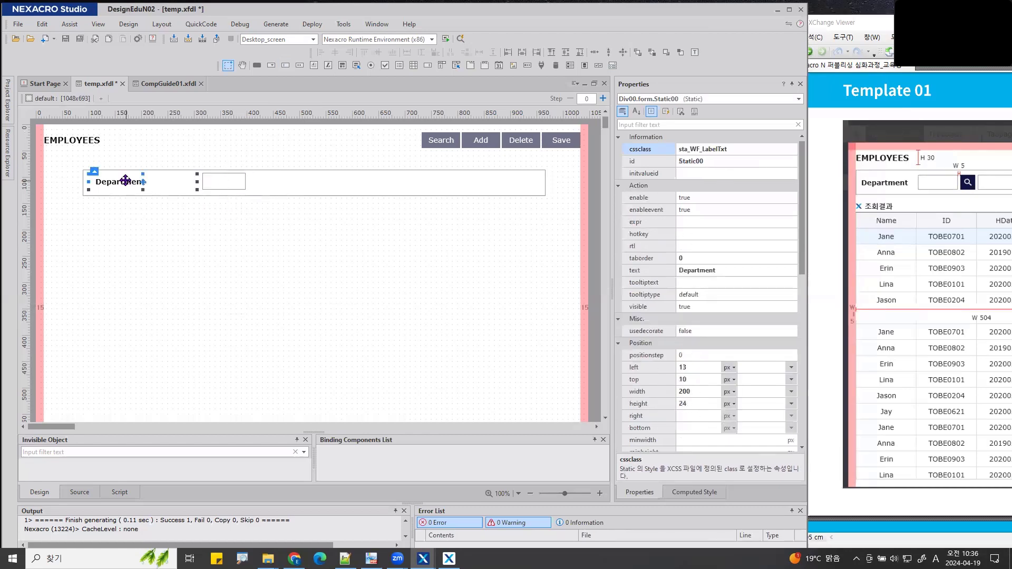
left_click(216, 180, "ctrl")
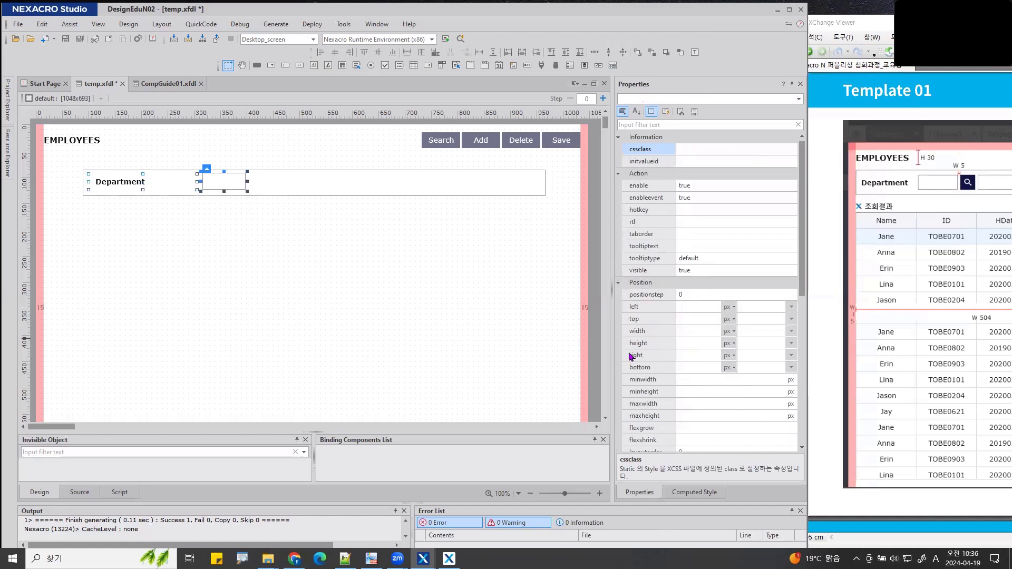
left_click(694, 344)
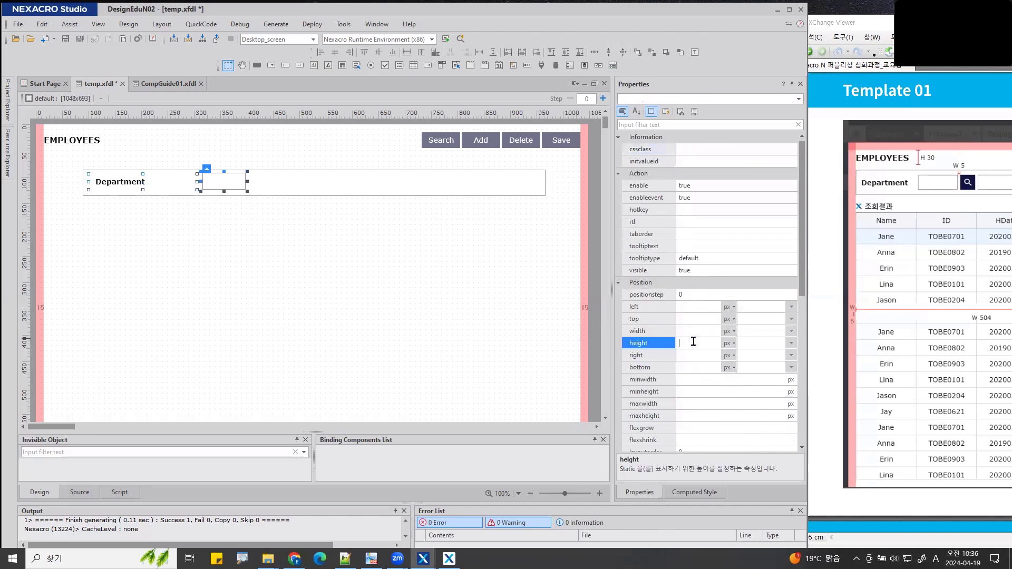
type("30")
key("Return")
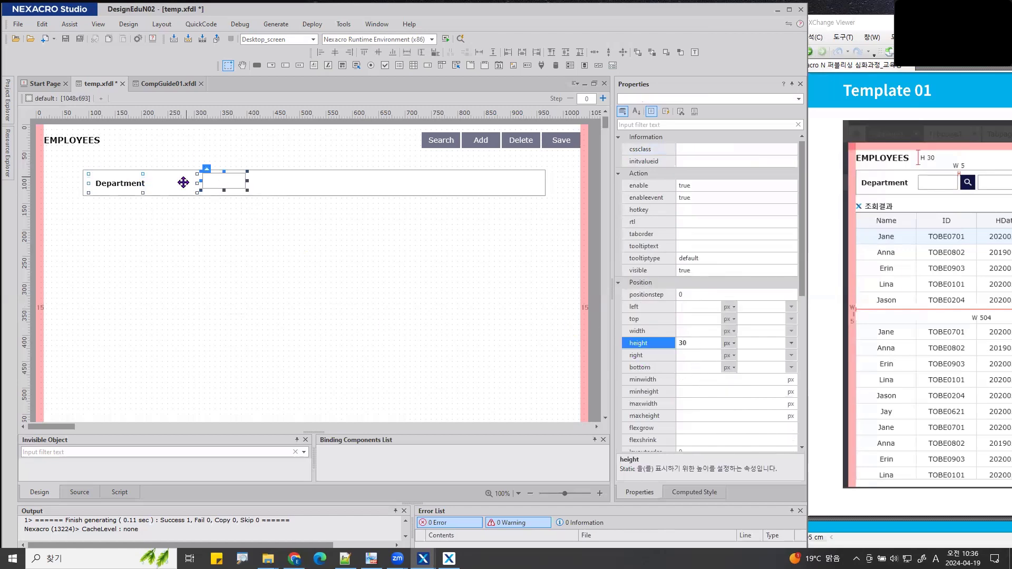
Step: Set the Department label's left position to 0 px, then mark the matching label in Template 01 and clear the mark
left_click(134, 185)
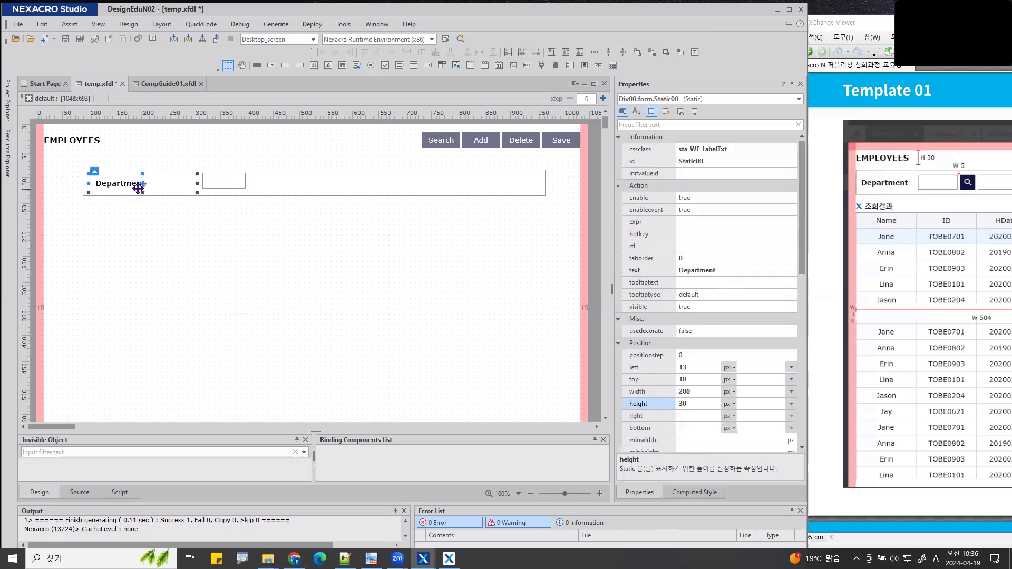
left_click(691, 372)
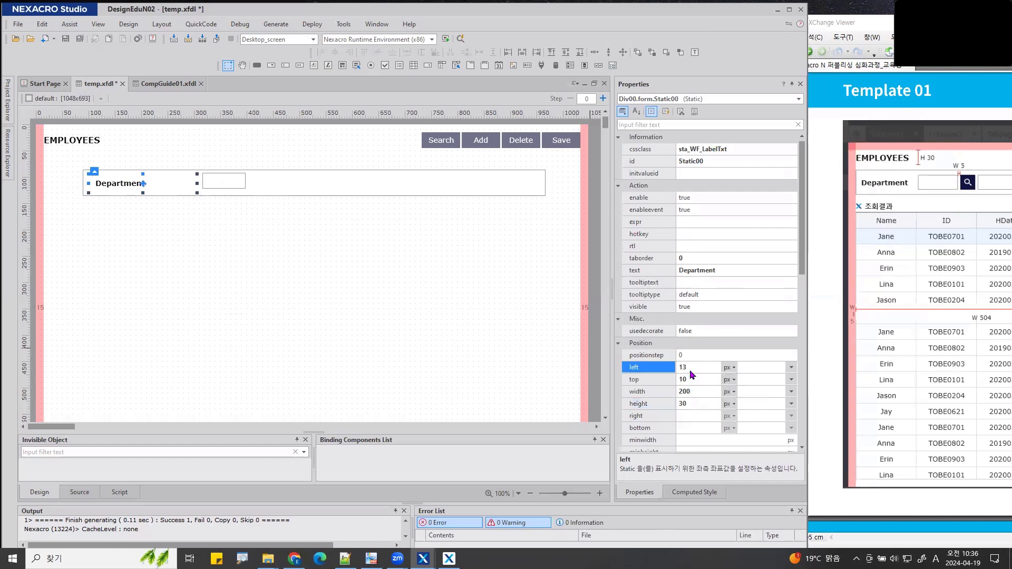
double_click(694, 367)
type("0")
key("Return")
mouse_move(860, 178)
left_mouse_down()
mouse_move(861, 192)
mouse_move(917, 176)
left_mouse_up()
key("Escape")
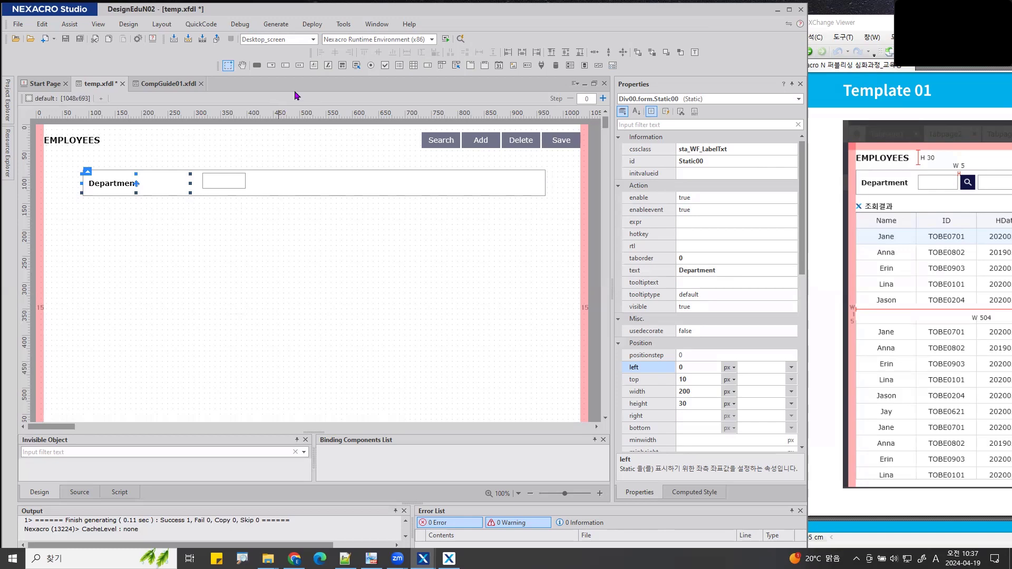
Step: Fit the Department label's width to its text and close the horizontal gap between the label and the Edit
left_click(594, 52)
left_click(236, 182, "ctrl")
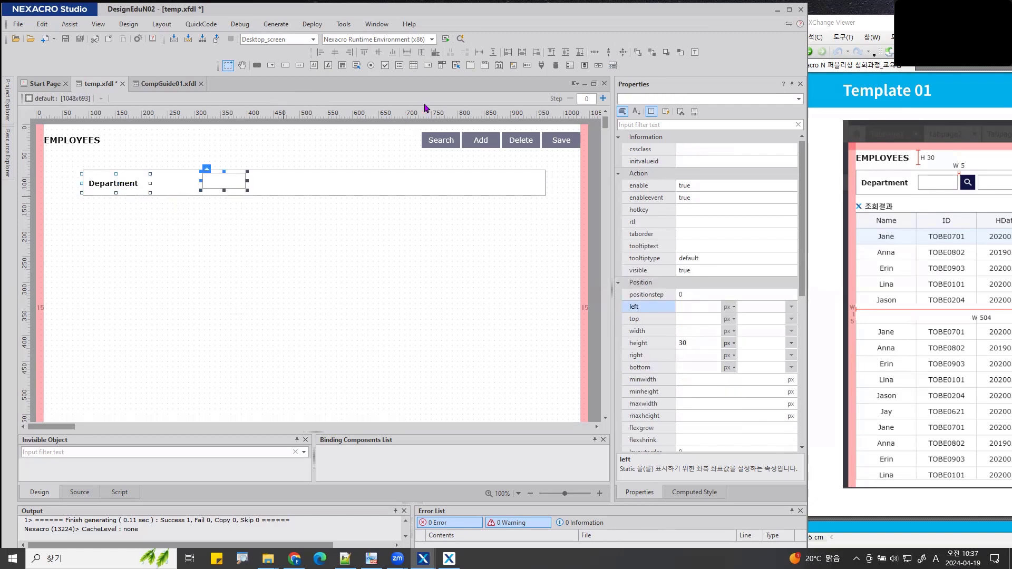
left_click(479, 53)
left_click(477, 320)
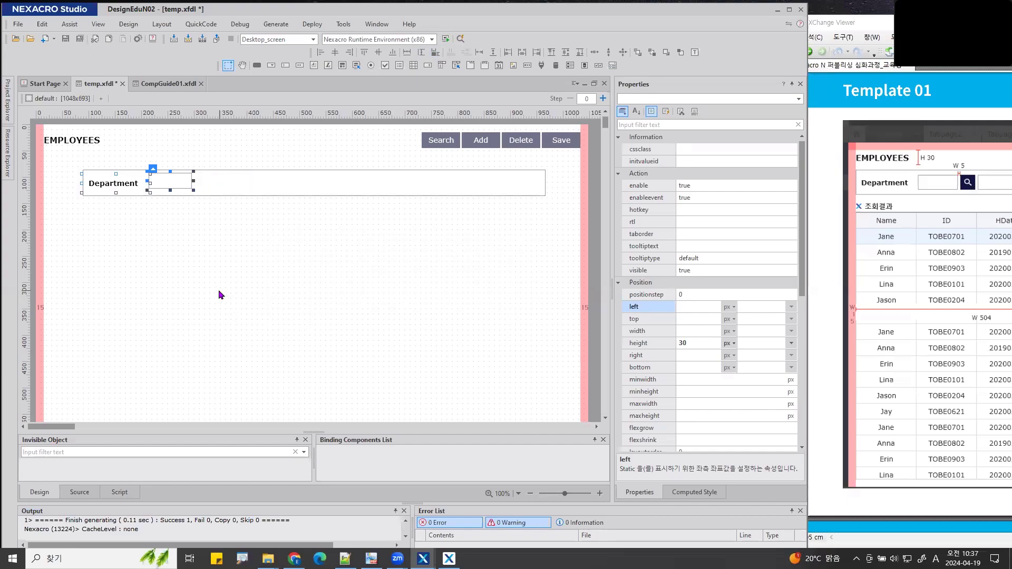
Step: Bring Template 01 over the form, mark its search row and the form's Department row for comparison, clear the marks and move the PDF aside
left_click(870, 24)
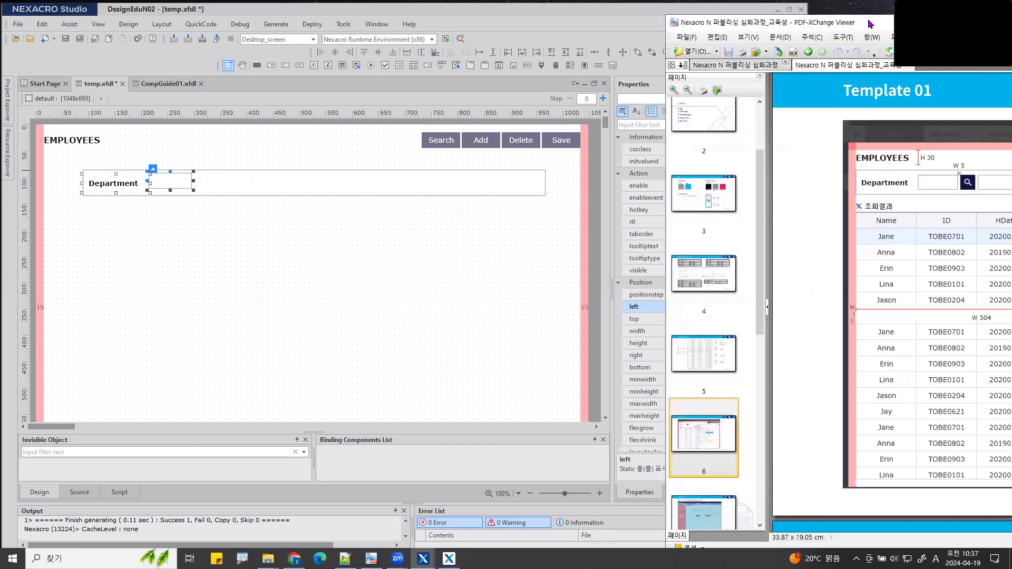
left_click_drag(871, 23, 348, 218)
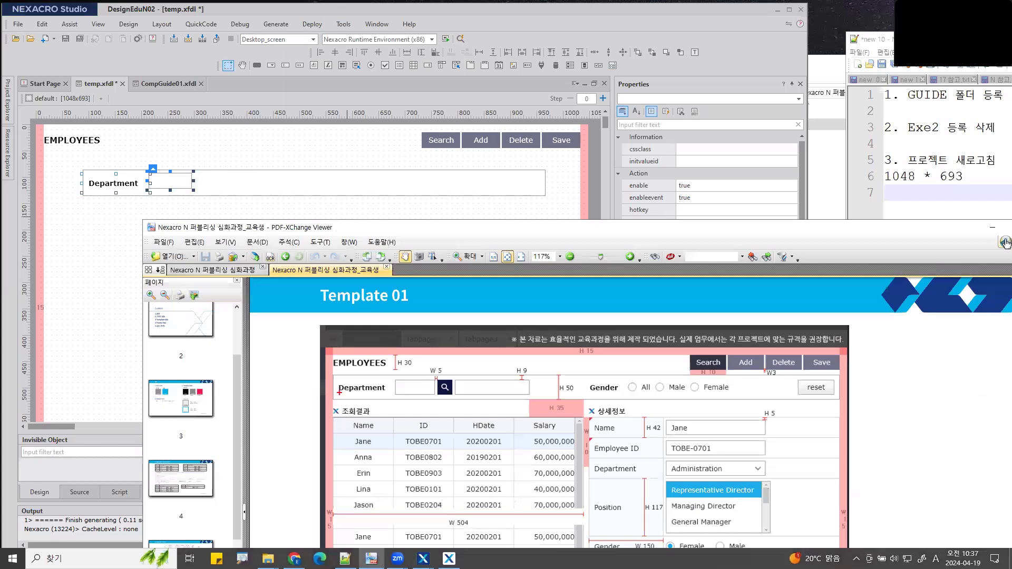
left_click_drag(339, 392, 369, 395)
mouse_move(129, 180)
left_mouse_down()
mouse_move(147, 161)
mouse_move(157, 173)
left_mouse_up()
mouse_move(624, 399)
left_mouse_down()
mouse_move(632, 391)
mouse_move(614, 387)
mouse_move(624, 410)
left_mouse_up()
key("Escape")
left_click_drag(321, 228, 770, 39)
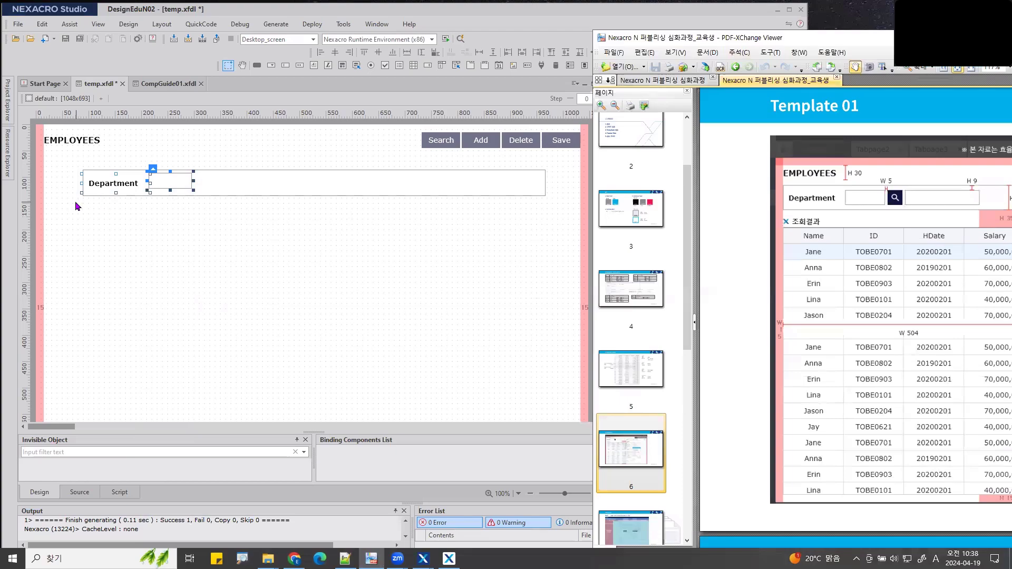
Step: Mark the second search field in Template 01, circle the Edit on the temp form, and clear the markup
left_click(185, 209)
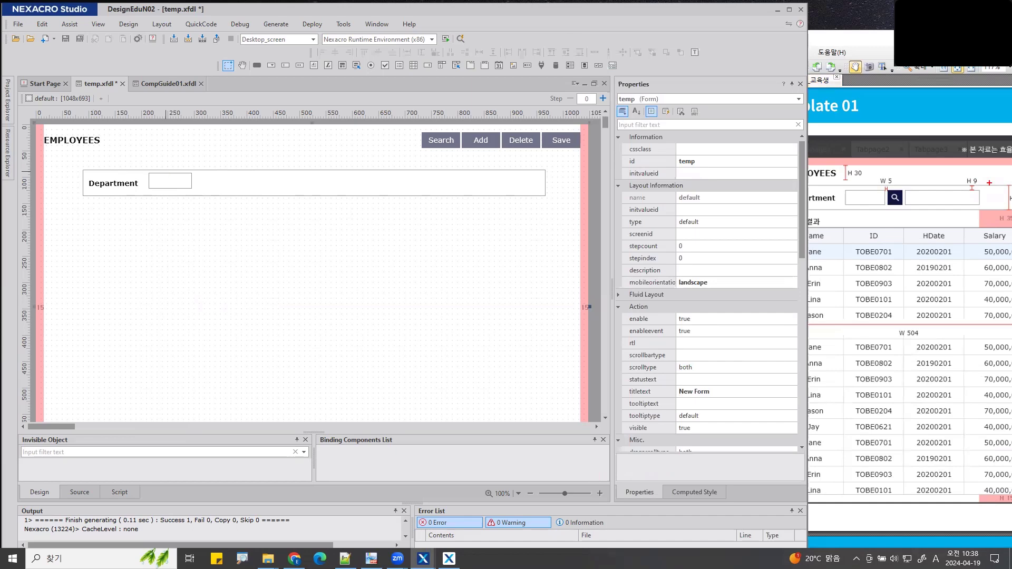
mouse_move(995, 173)
left_mouse_down()
mouse_move(1007, 169)
mouse_move(982, 204)
mouse_move(937, 189)
mouse_move(983, 190)
left_mouse_up()
left_click_drag(164, 213, 160, 241)
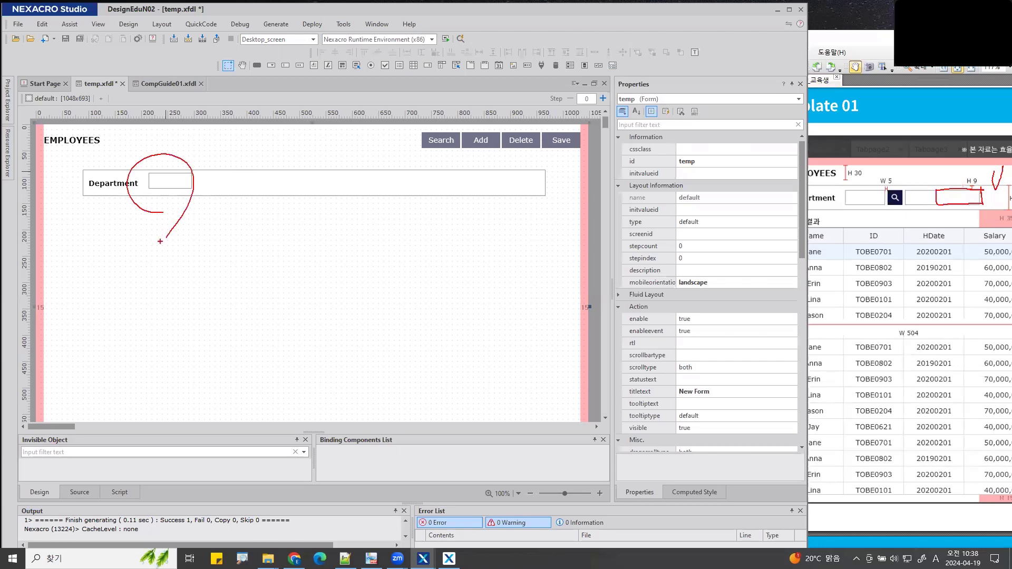
key("Escape")
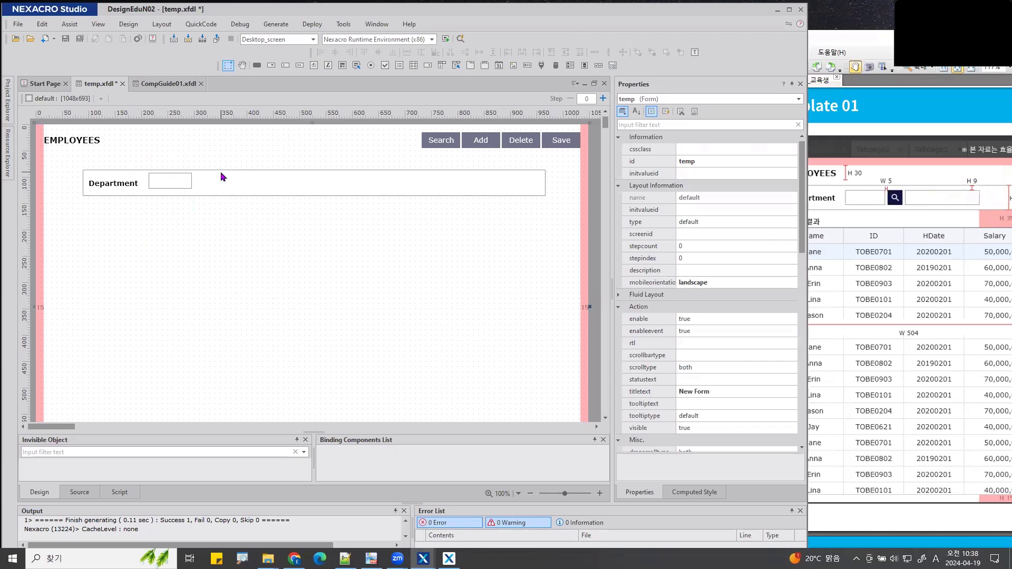
Step: Try to align the Edit to the vertical middle of the search area Div by selecting both together
left_click(219, 174)
scroll(575, 287, "down", 2)
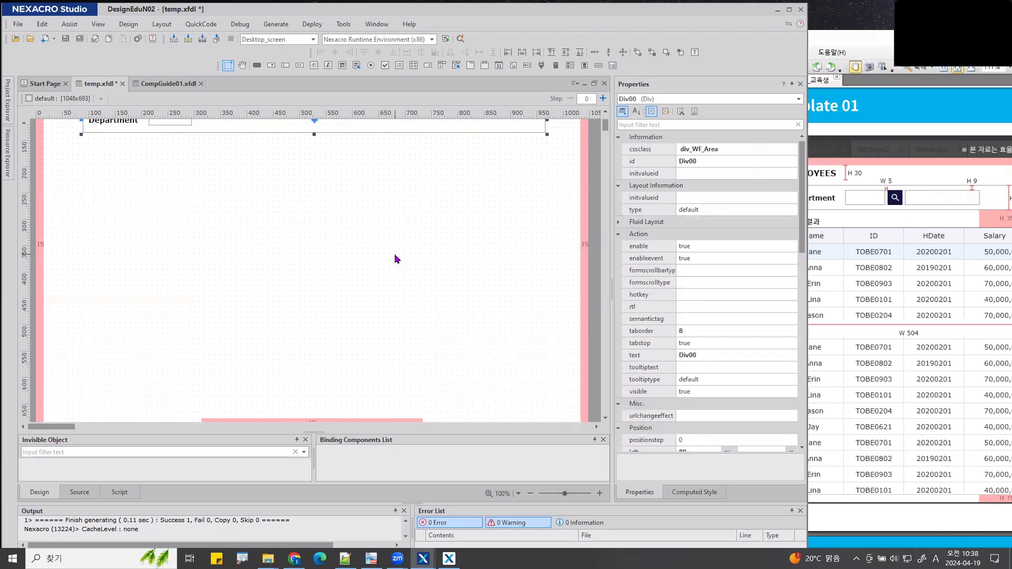
scroll(697, 316, "down", 3)
scroll(254, 248, "up", 2)
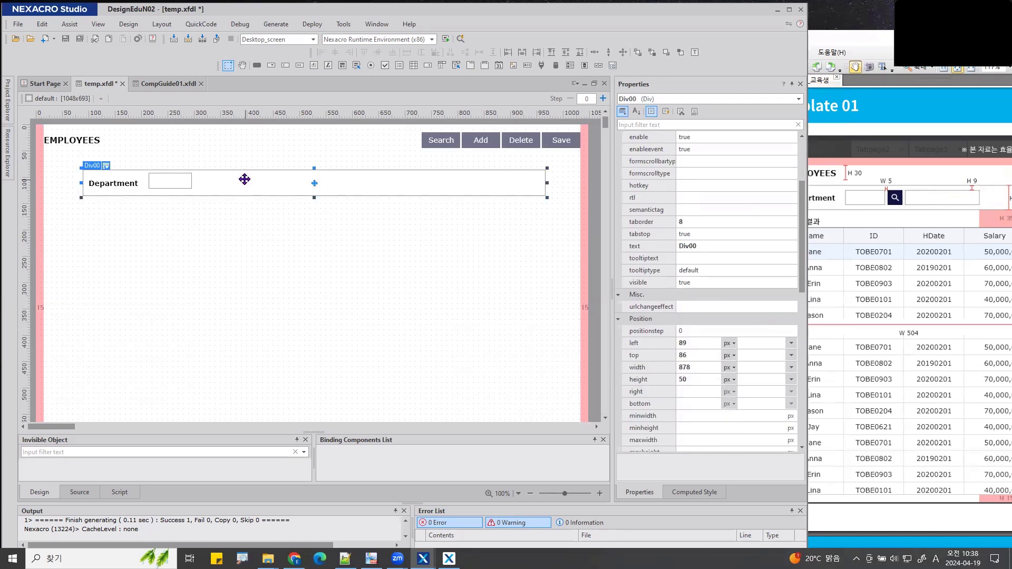
left_click(171, 181)
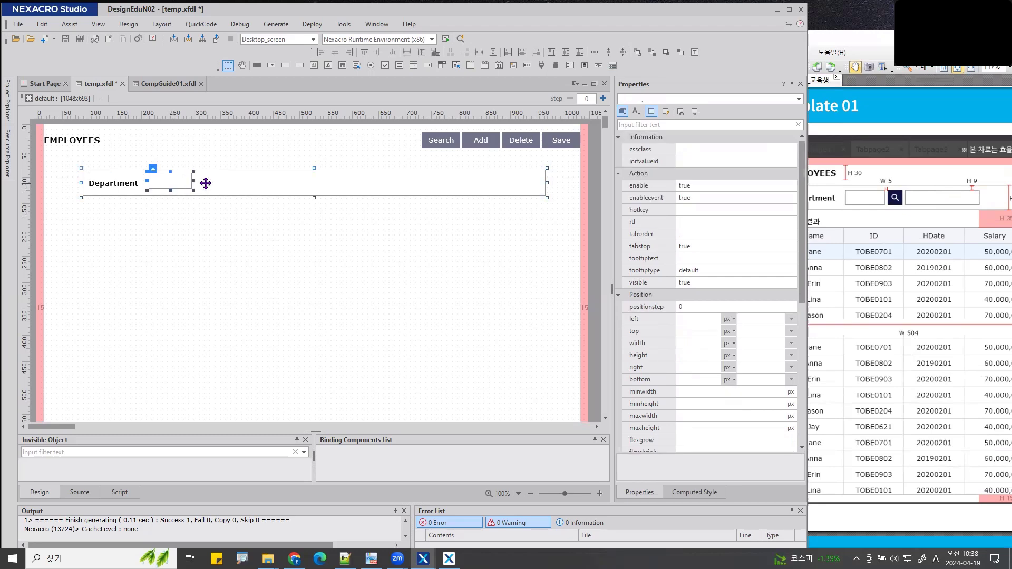
left_click(229, 180)
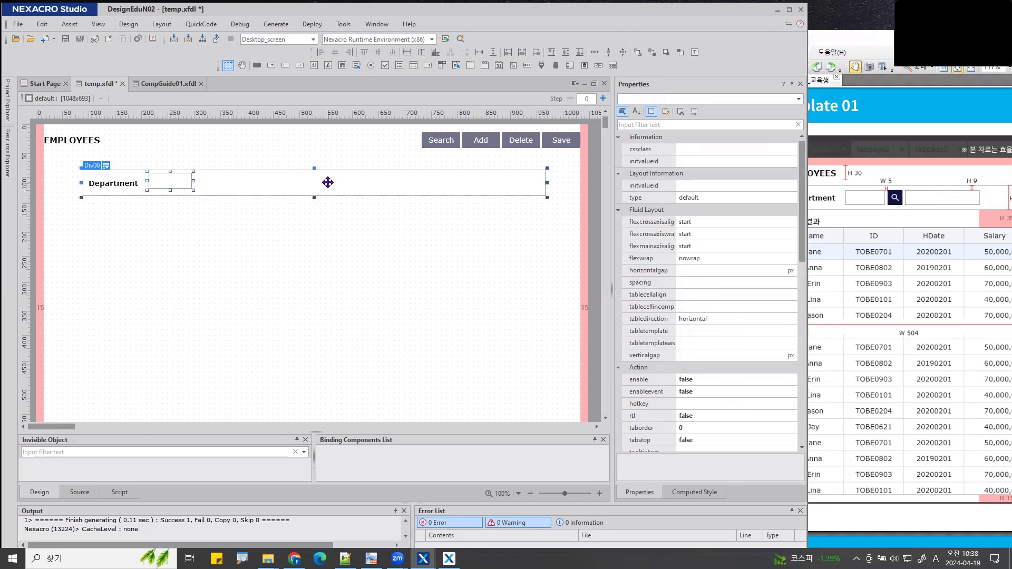
left_click(379, 53)
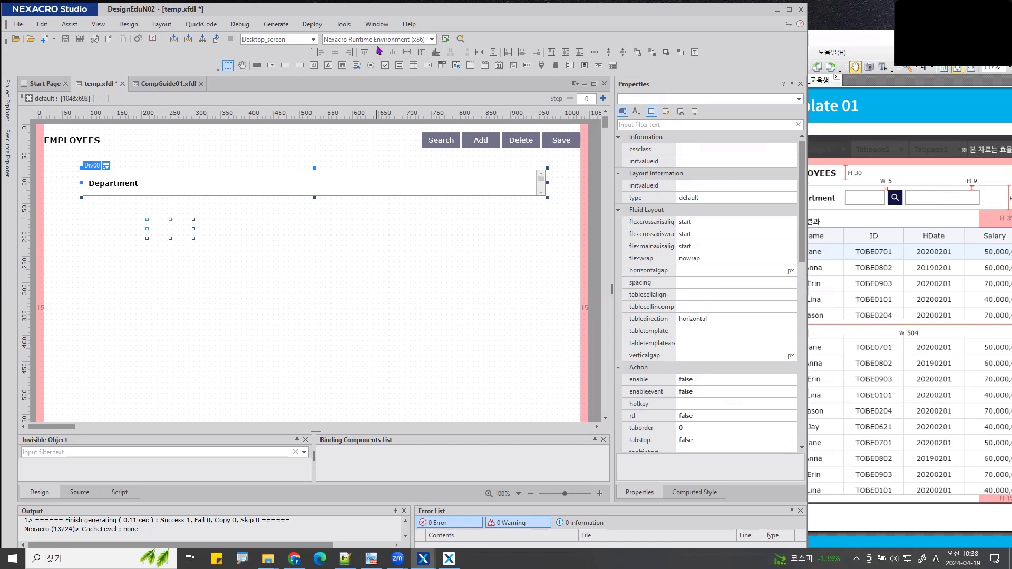
Step: Undo the last Edit alignment, mark the search area Div and the Edit on the temp form, and clear the markup
key("ctrl+z")
mouse_move(404, 215)
left_mouse_down()
mouse_move(411, 165)
mouse_move(395, 201)
left_mouse_up()
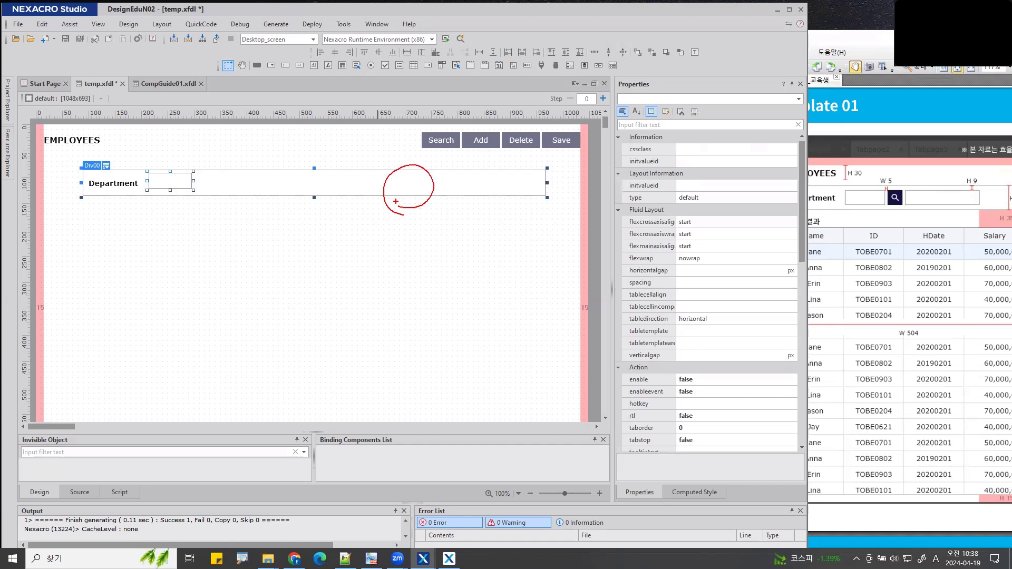
mouse_move(332, 66)
left_mouse_down()
mouse_move(343, 104)
mouse_move(402, 55)
left_mouse_up()
mouse_move(356, 94)
left_mouse_down()
mouse_move(416, 70)
mouse_move(419, 167)
mouse_move(439, 172)
left_mouse_up()
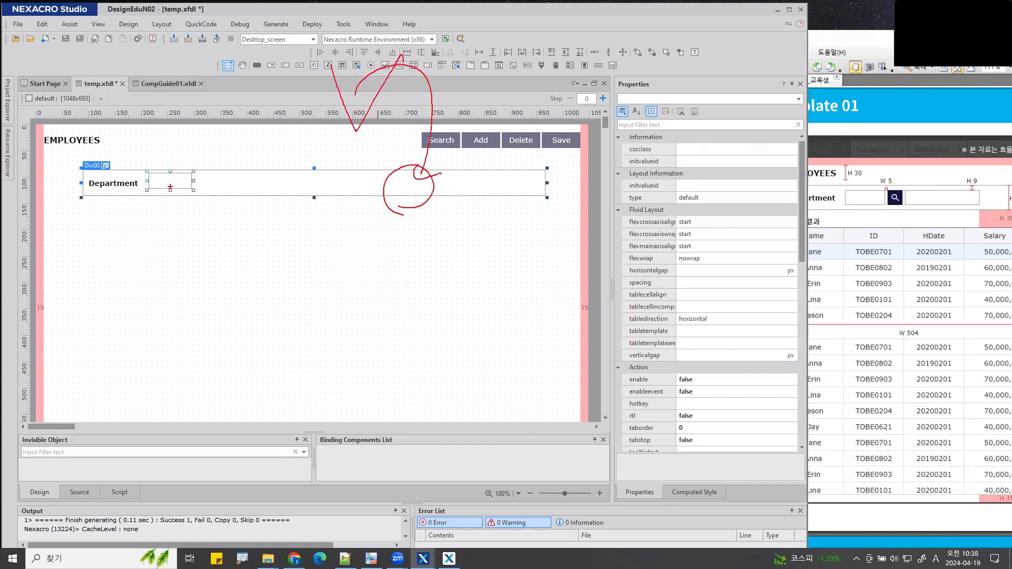
mouse_move(171, 187)
left_mouse_down()
mouse_move(156, 193)
mouse_move(177, 179)
mouse_move(181, 191)
left_mouse_up()
mouse_move(238, 151)
left_mouse_down()
mouse_move(240, 159)
mouse_move(257, 147)
left_mouse_up()
left_click_drag(162, 191, 236, 174)
mouse_move(221, 166)
left_mouse_down()
mouse_move(235, 168)
mouse_move(233, 185)
left_mouse_up()
left_click_drag(232, 185, 232, 172)
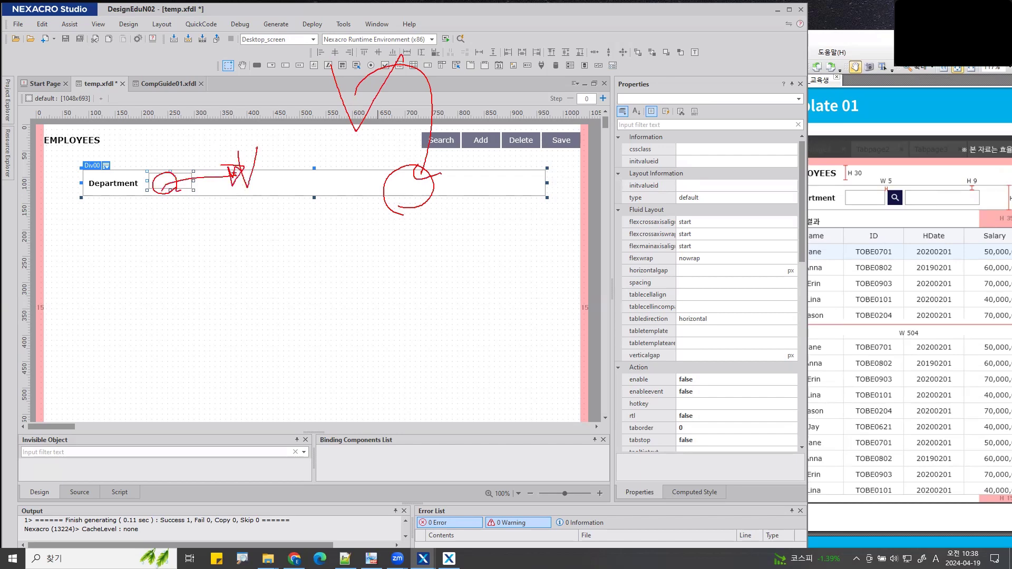
key("Escape")
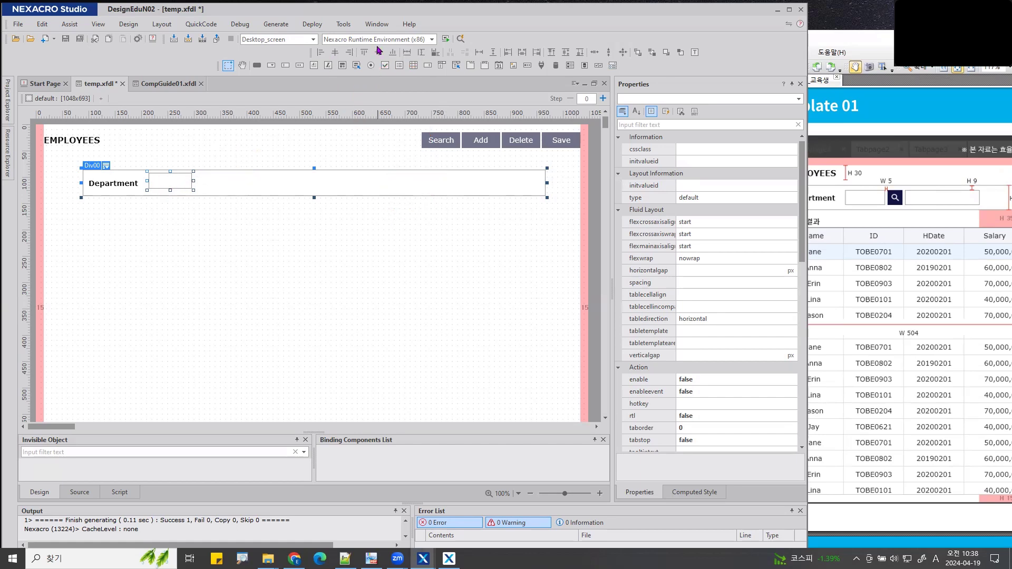
Step: Add a second Edit beside the first one over the search area and try to align its top with the Edit inside the Div
left_click(285, 66)
mouse_move(209, 213)
left_mouse_down()
mouse_move(274, 230)
mouse_move(206, 177)
left_mouse_up()
left_click(183, 185, "ctrl")
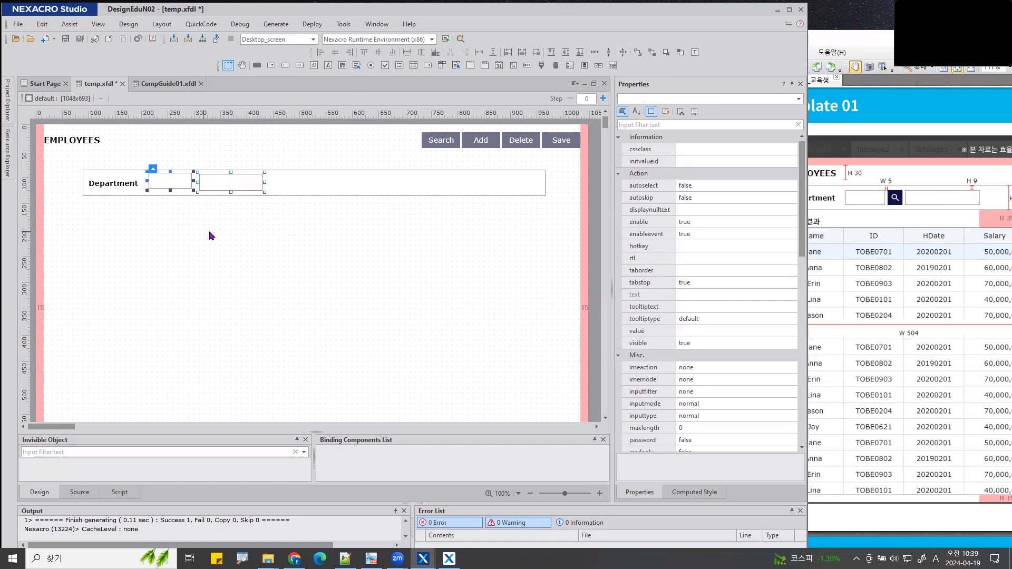
left_click(363, 51)
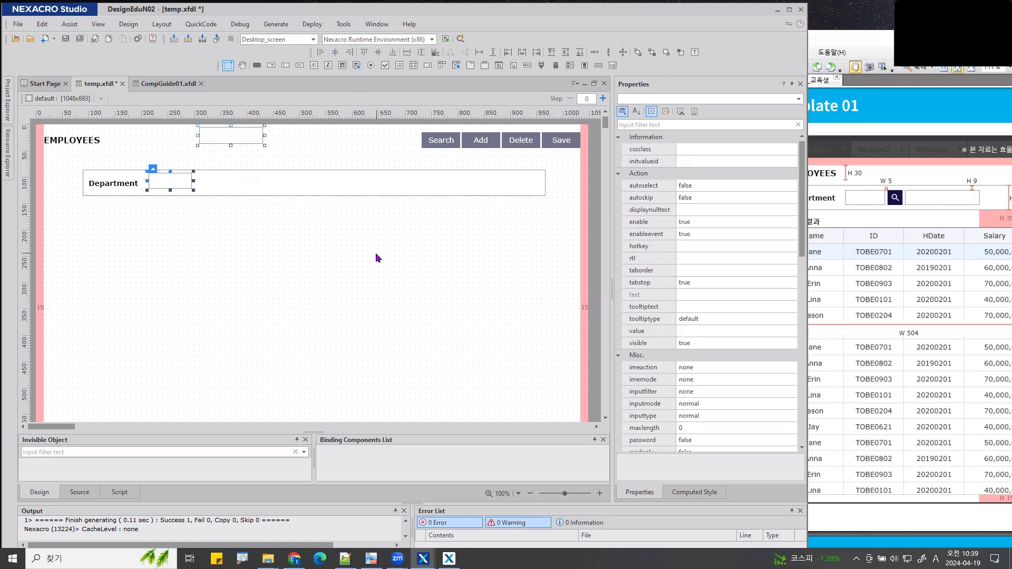
left_click(185, 120)
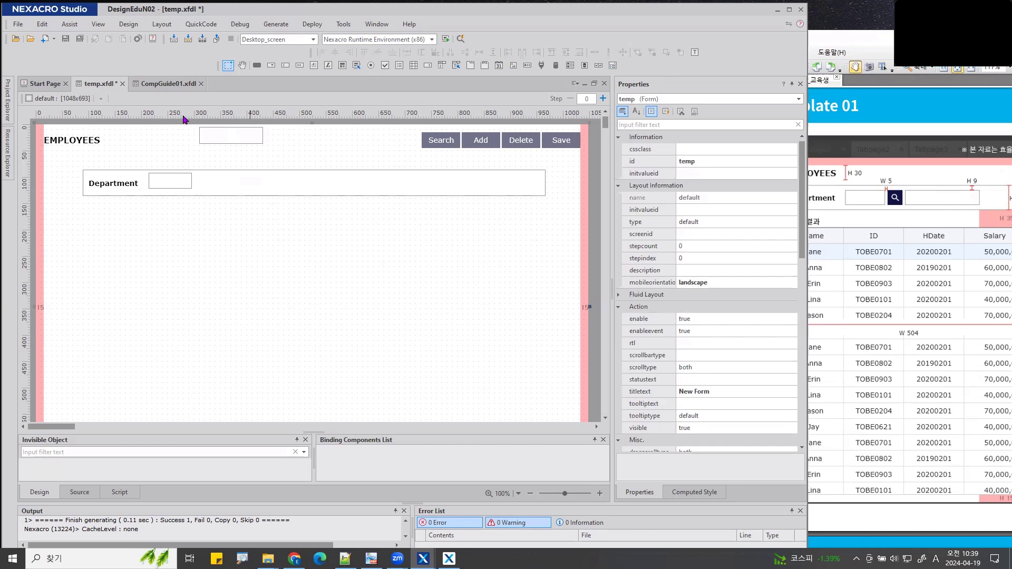
left_click(220, 137)
left_click(170, 181)
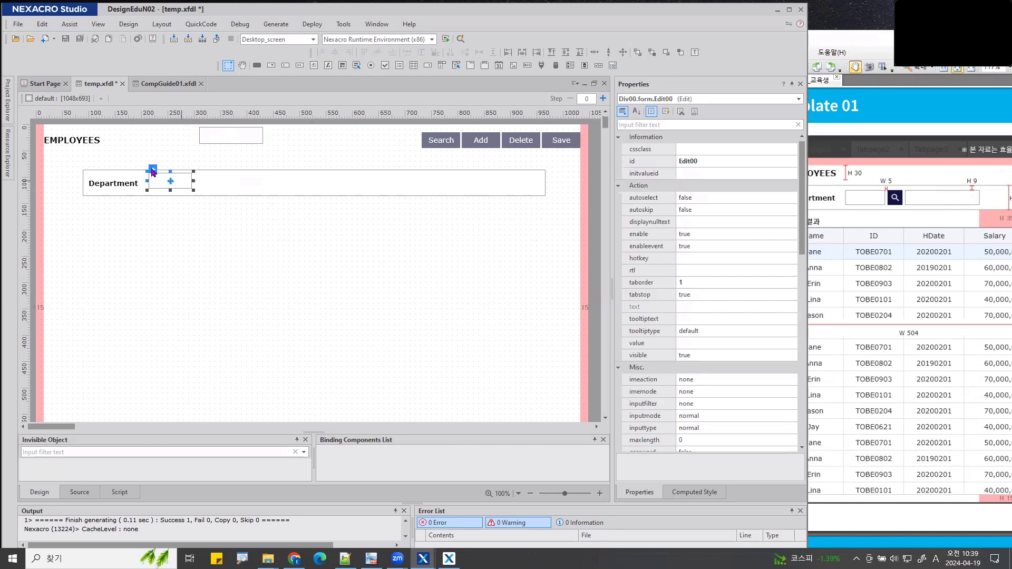
Step: Align the top of the Department label with the Edit inside the search area Div
left_click(182, 224)
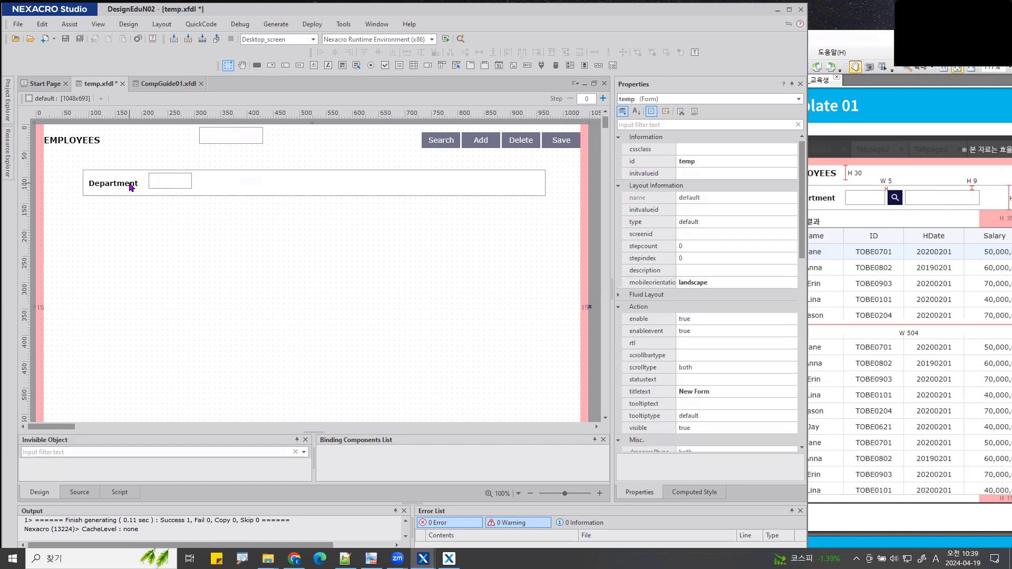
left_click(129, 183)
left_click(169, 182, "ctrl")
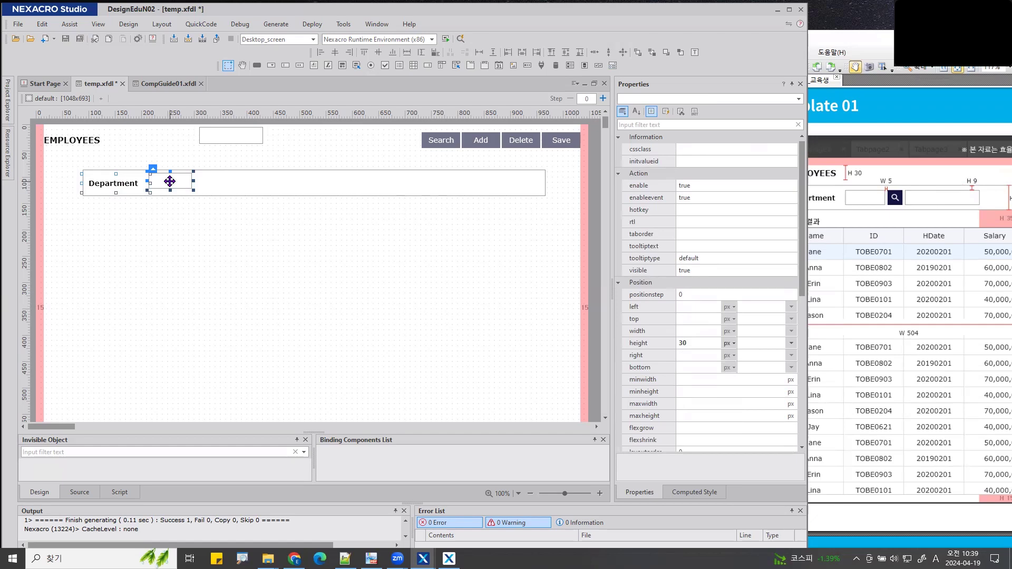
left_click(364, 52)
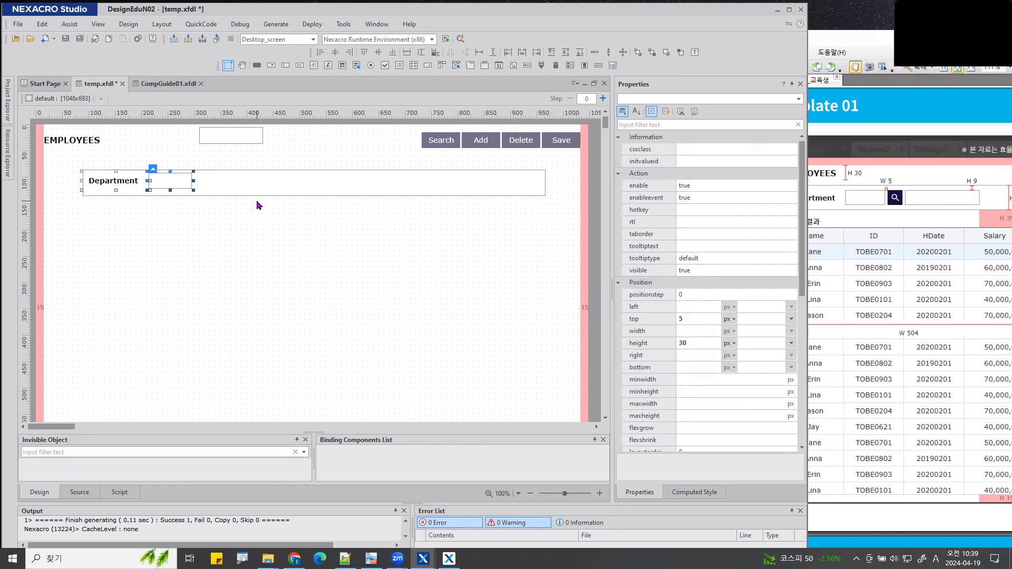
key("Escape")
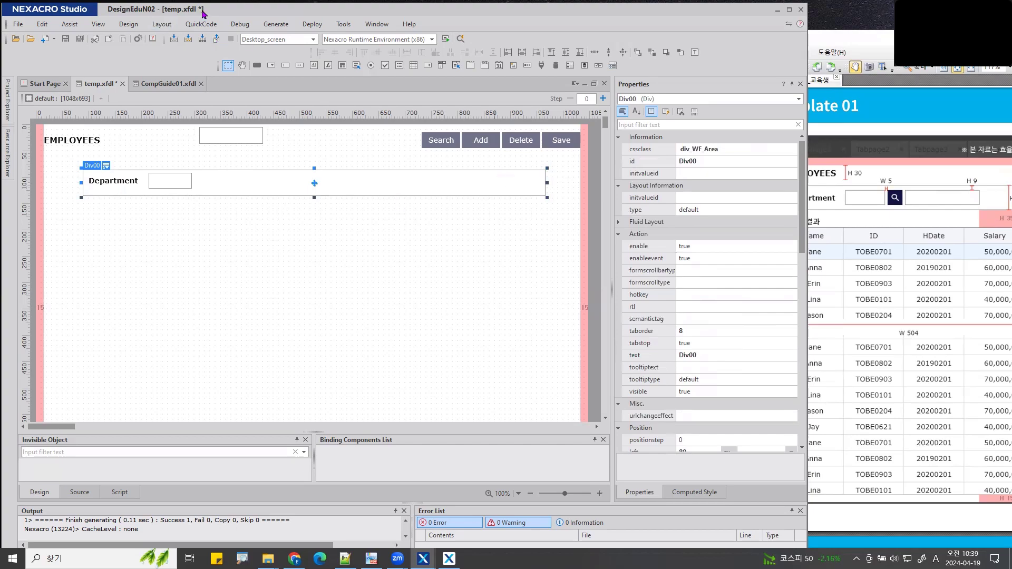
Step: Switch to the Template 01 page in PDF-XChange Viewer and mark the section from the title down to the search row with a line and upward arrow
left_click(777, 9)
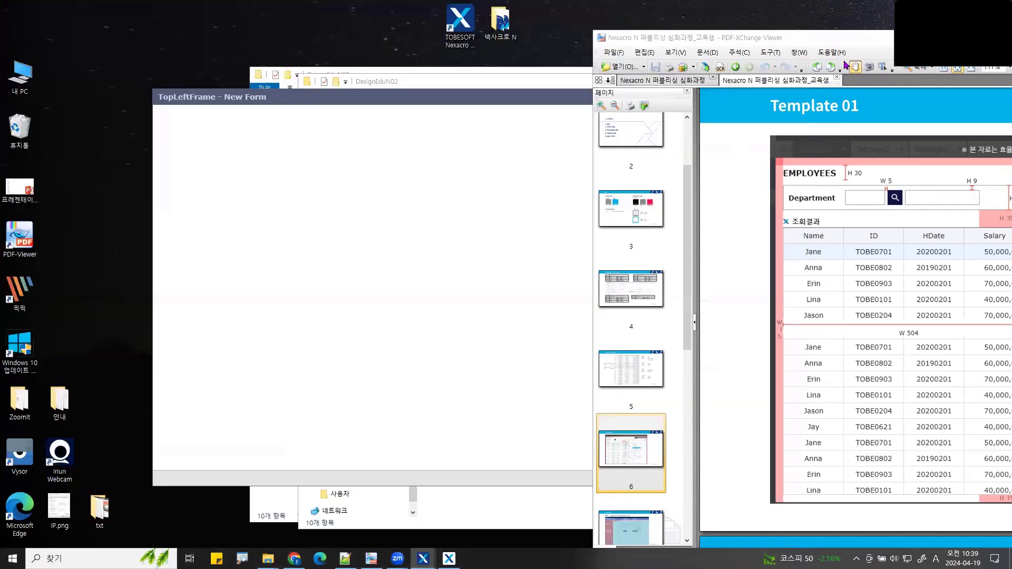
double_click(804, 42)
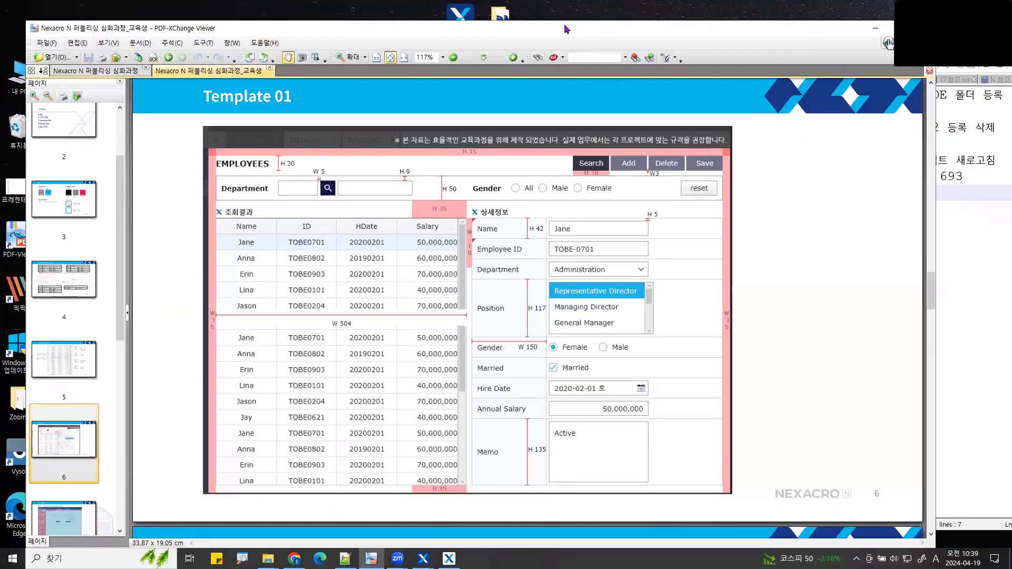
left_click_drag(567, 29, 562, 22)
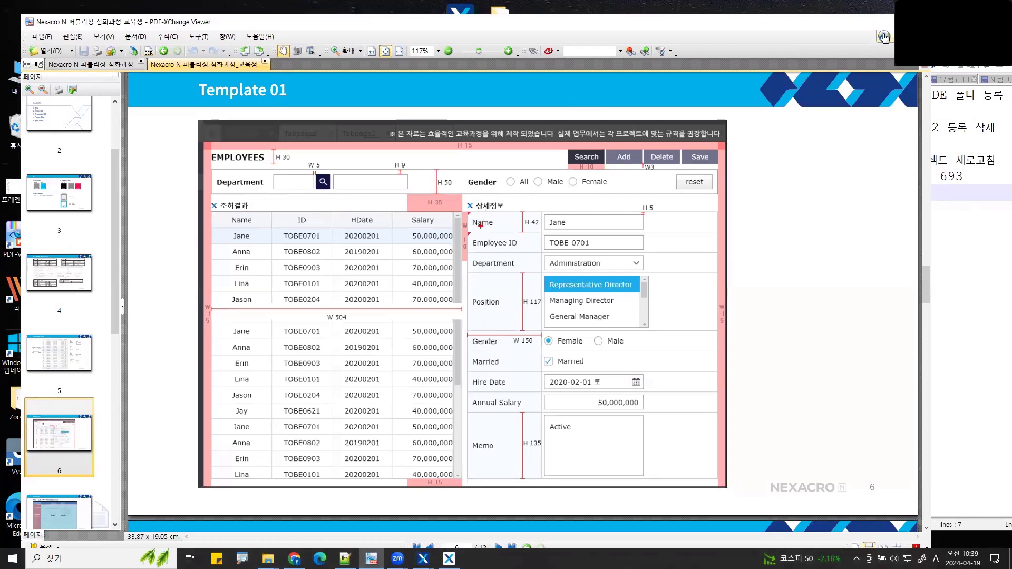
mouse_move(209, 199)
left_mouse_down()
mouse_move(797, 201)
mouse_move(762, 174)
mouse_move(789, 168)
mouse_move(770, 166)
mouse_move(780, 164)
left_mouse_up()
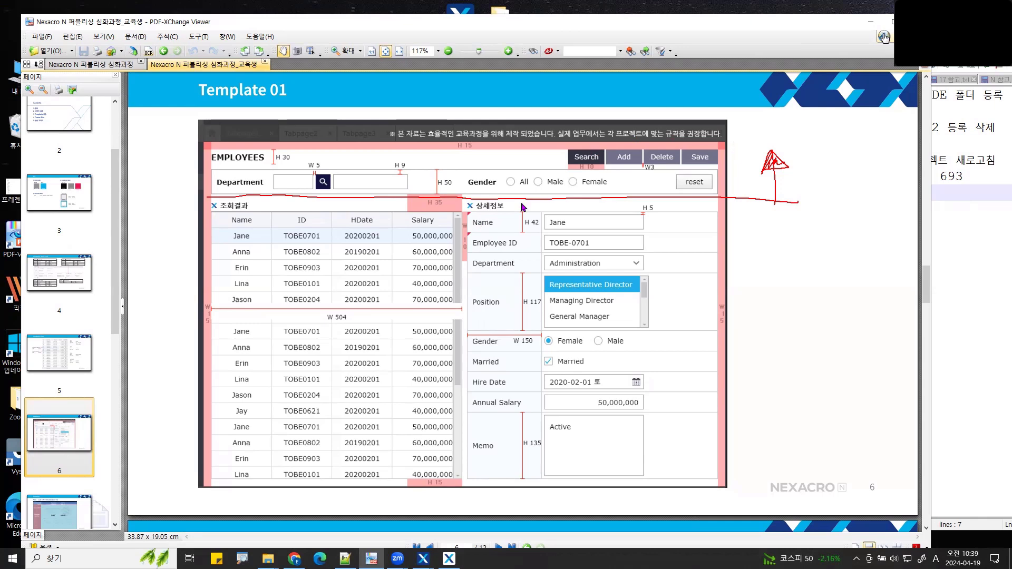
left_click(884, 37)
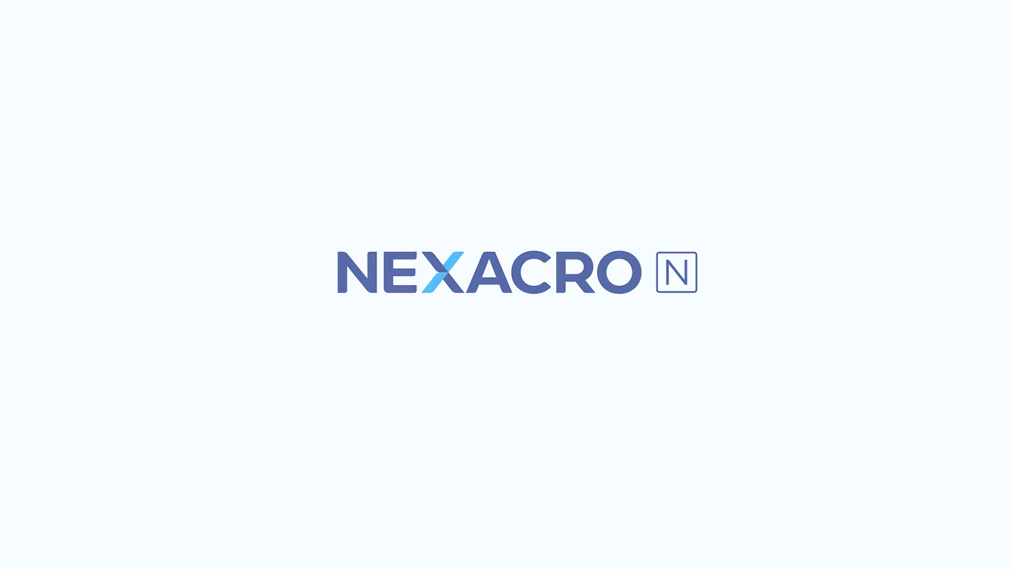